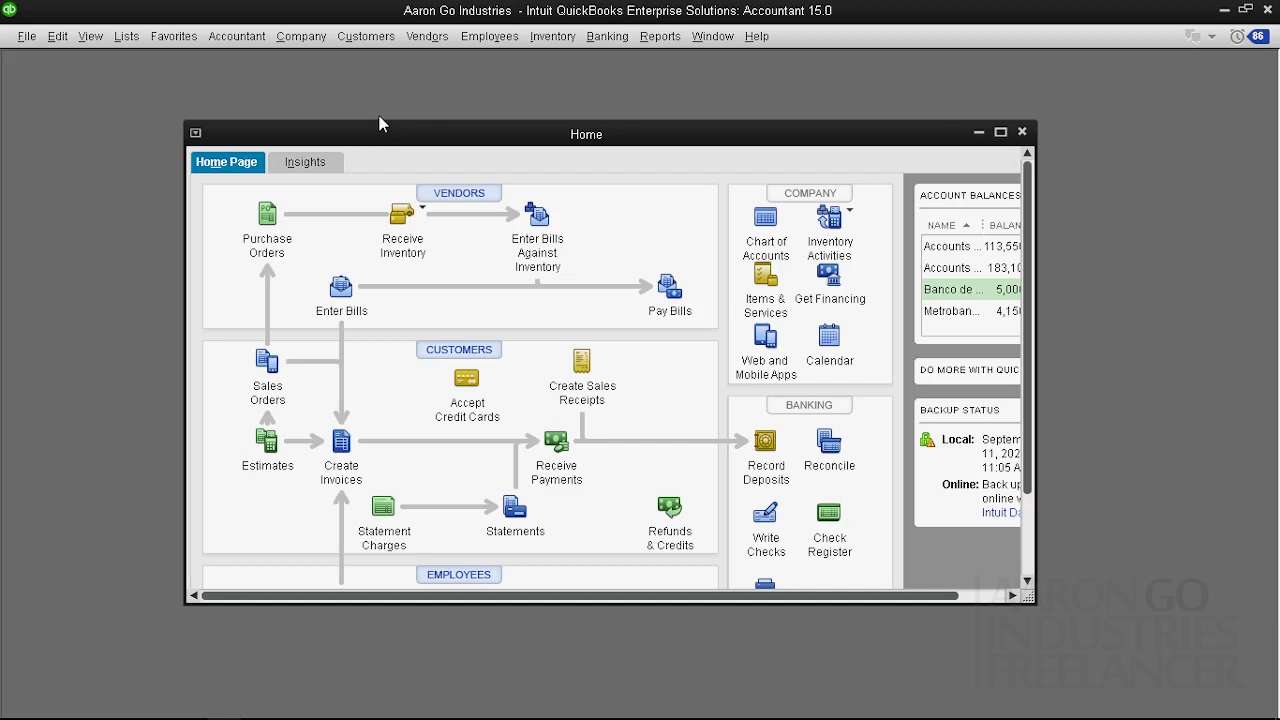
- Open a new general journal entry form, close the Home window and move the form into the middle of the workspace
click(316, 40)
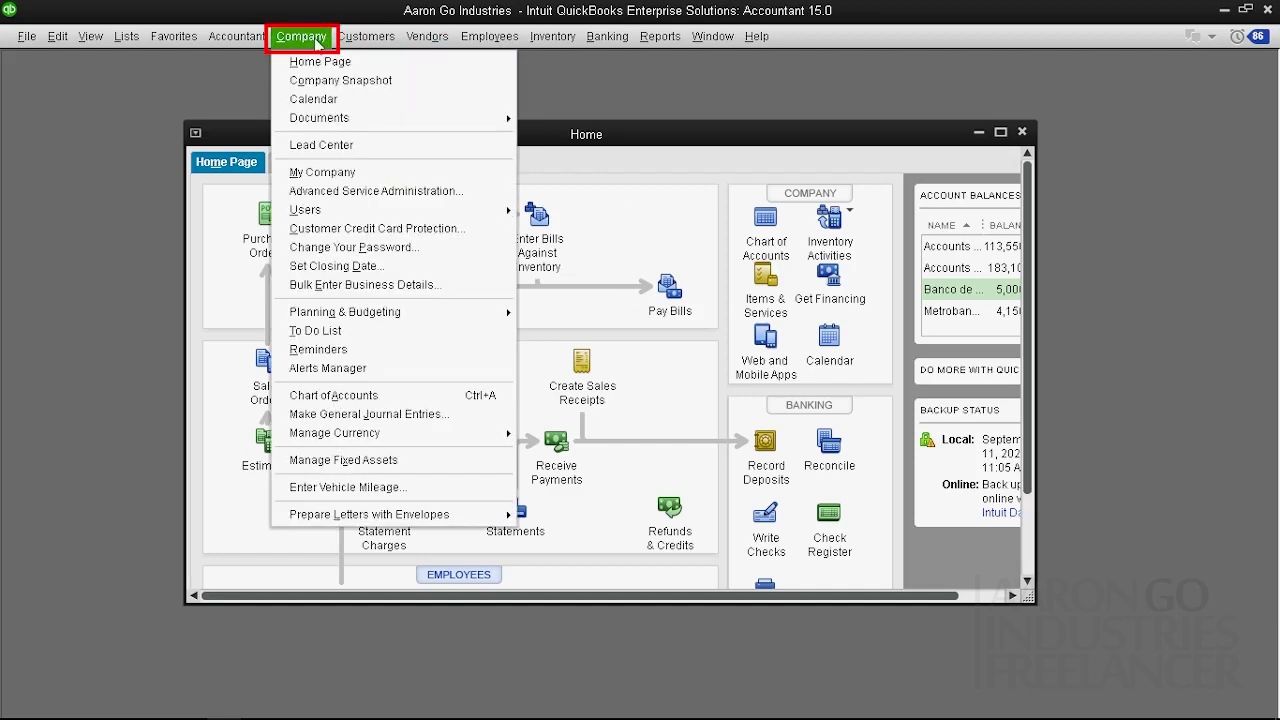
click(395, 414)
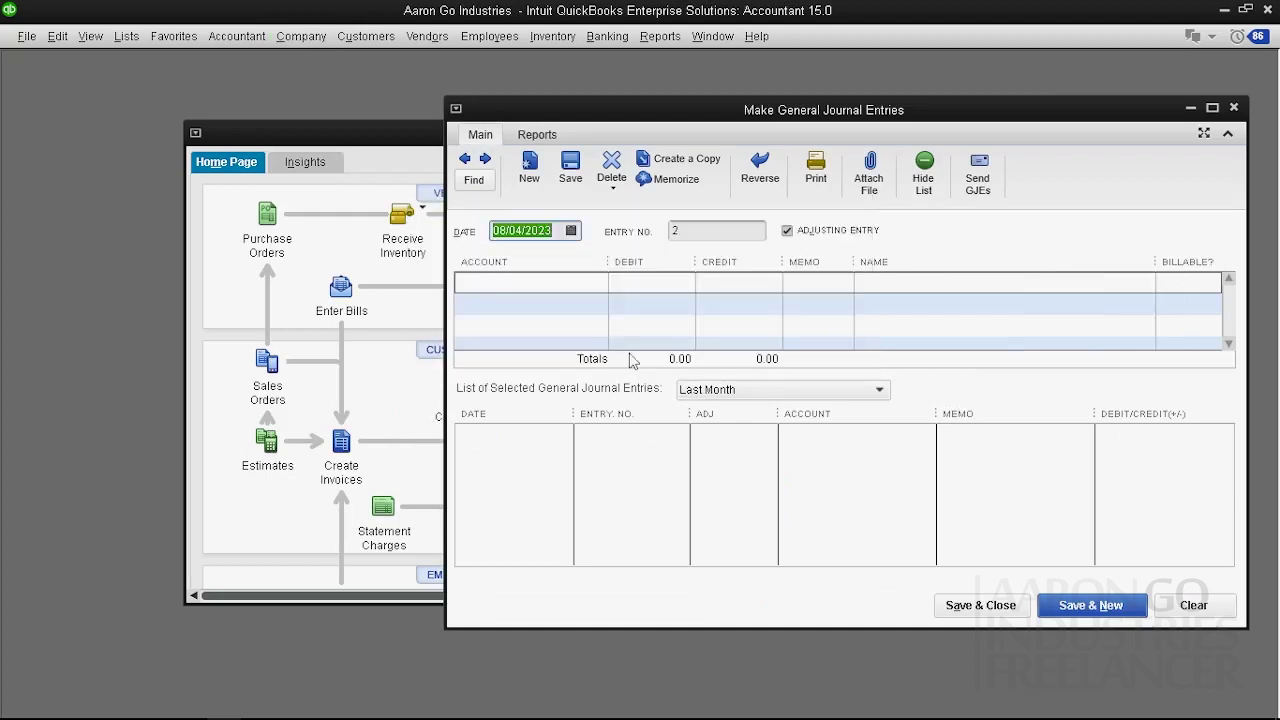
click(633, 360)
drag(400, 137, 243, 137)
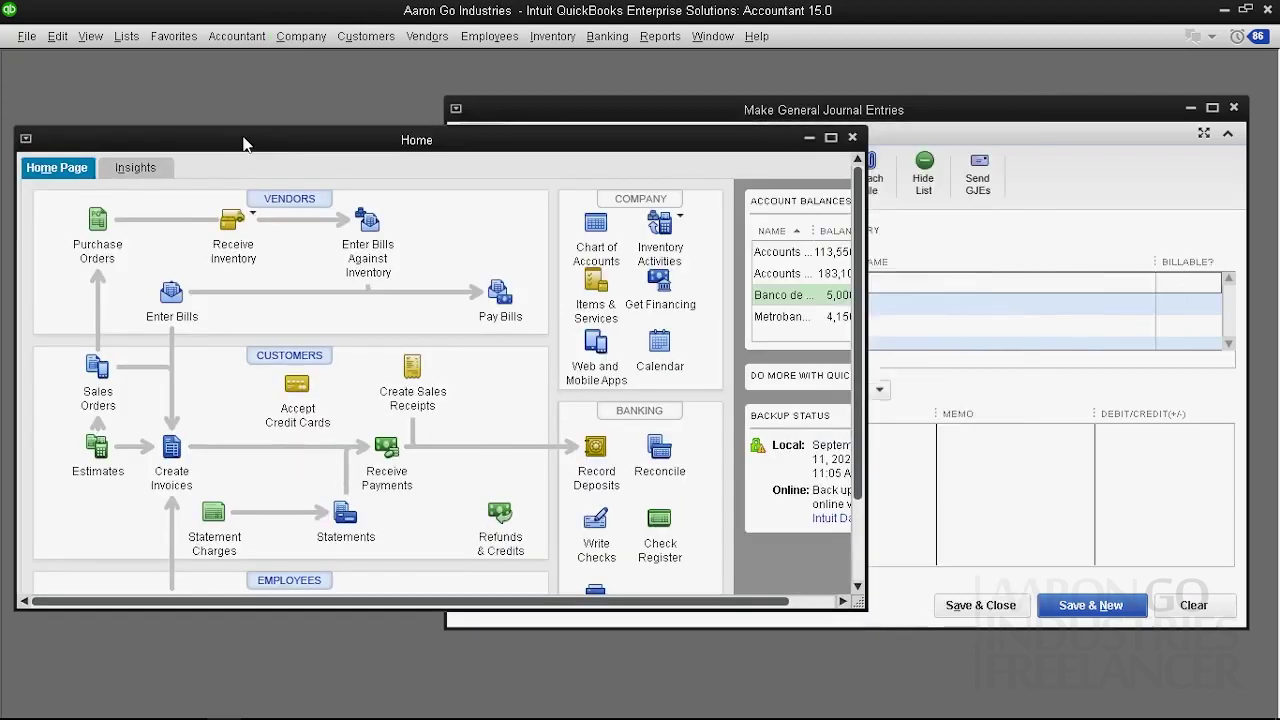
click(855, 140)
drag(918, 112, 663, 123)
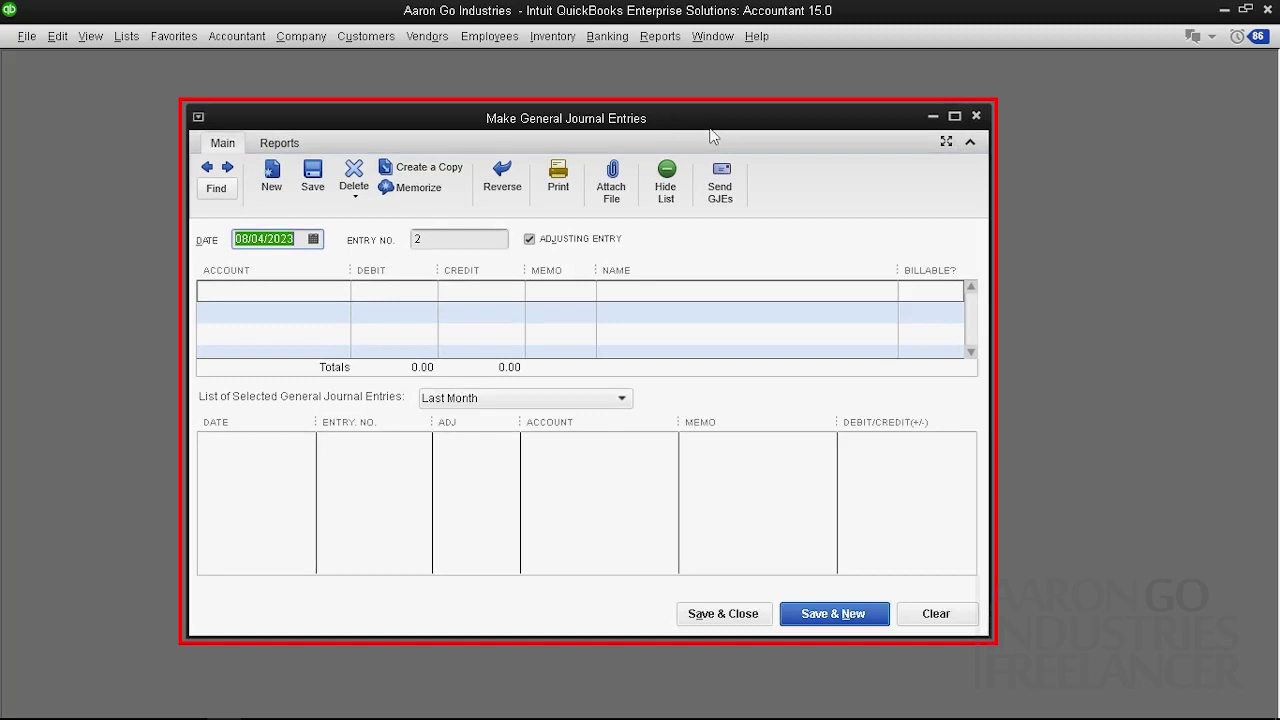
- Examine the date, entry number and adjusting entry fields in the journal entry's header
click(314, 240)
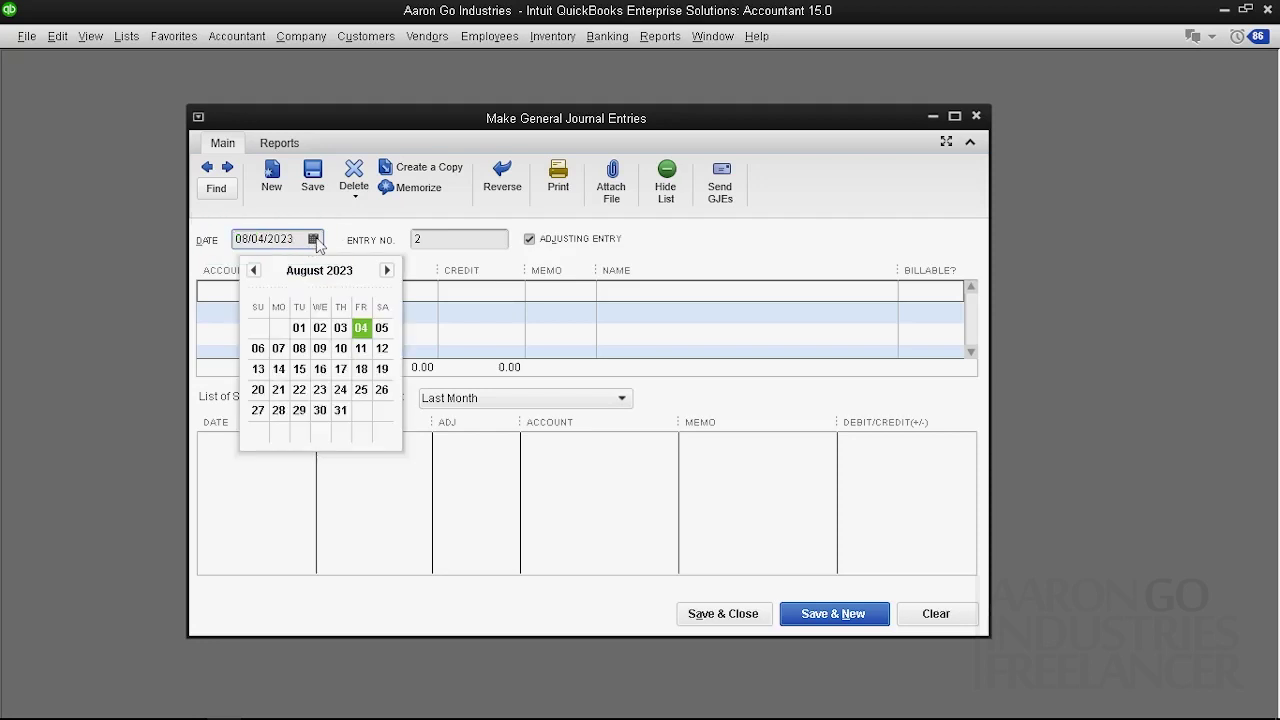
click(398, 242)
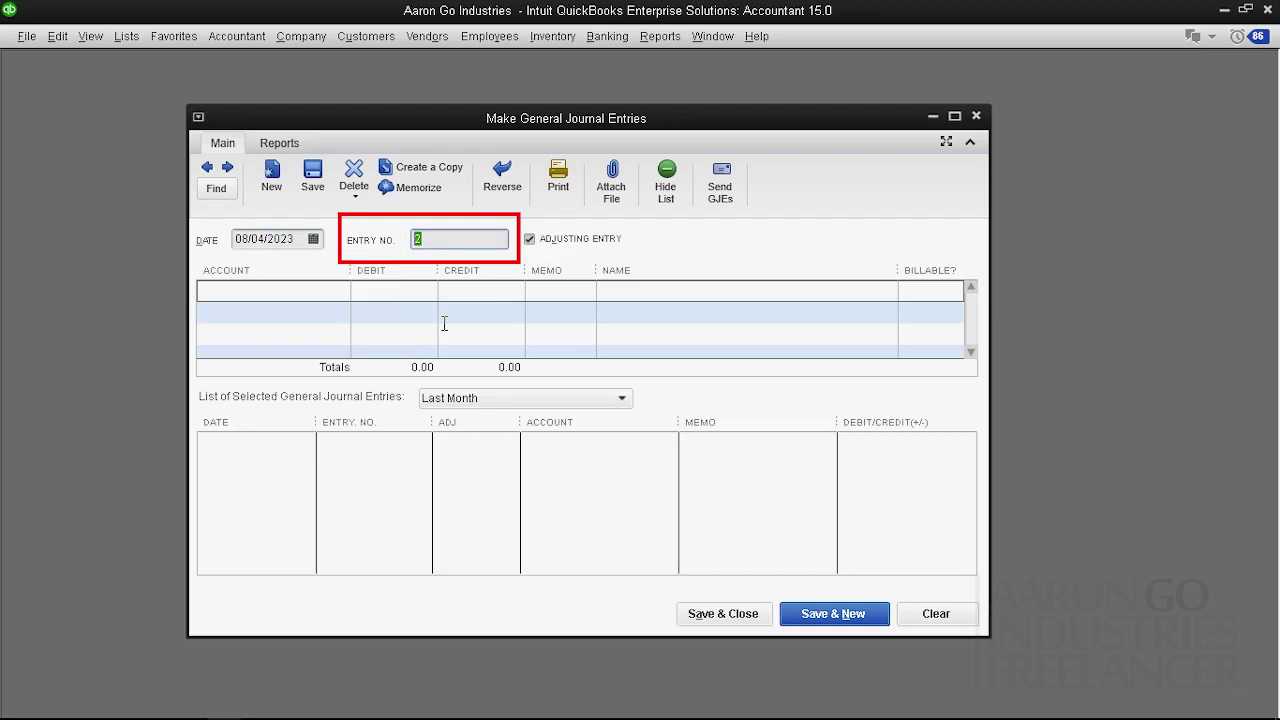
key(Tab)
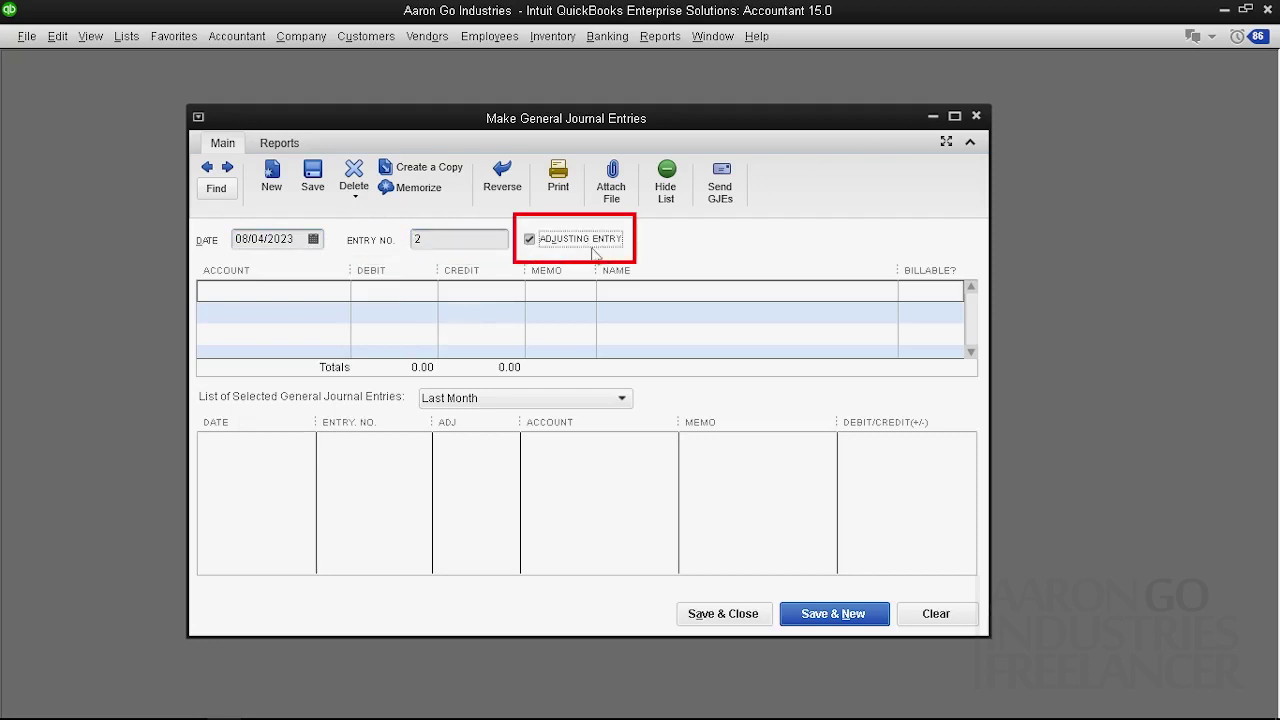
click(580, 247)
click(578, 246)
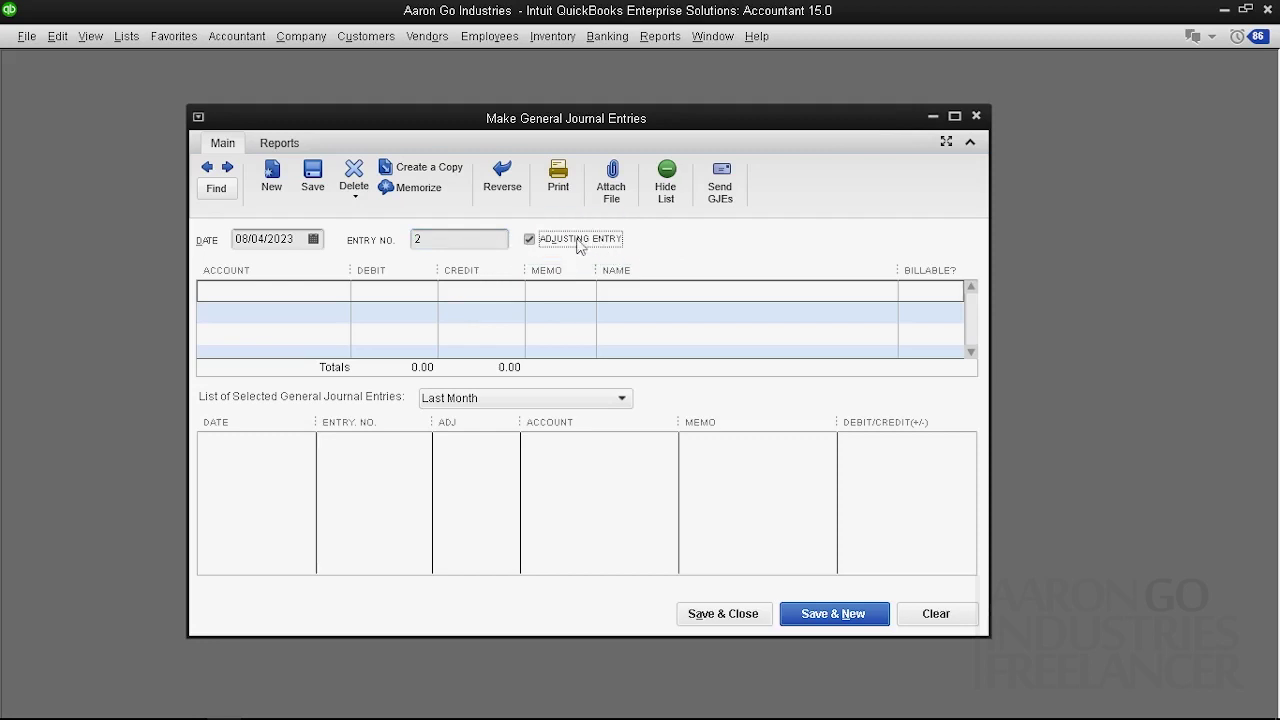
- Maximize the journal entry form and enter a 100 debit to the Banco de Oro bank account on the first line
click(954, 117)
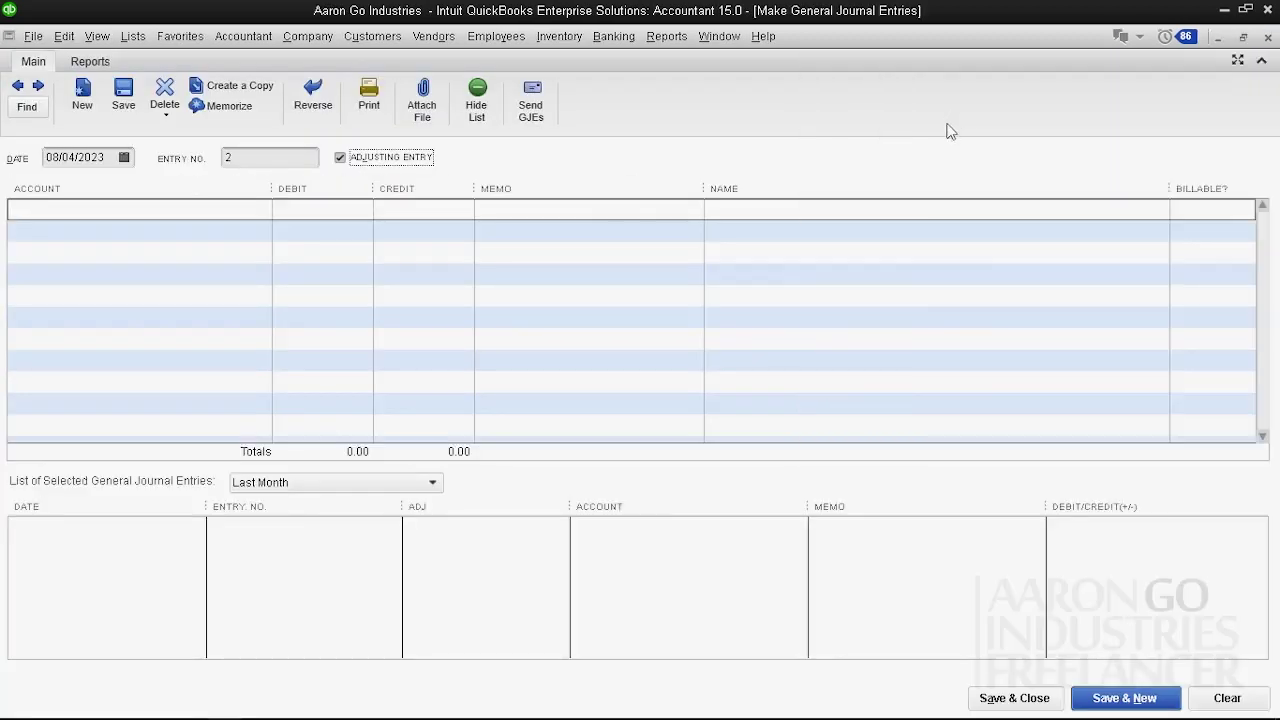
click(209, 210)
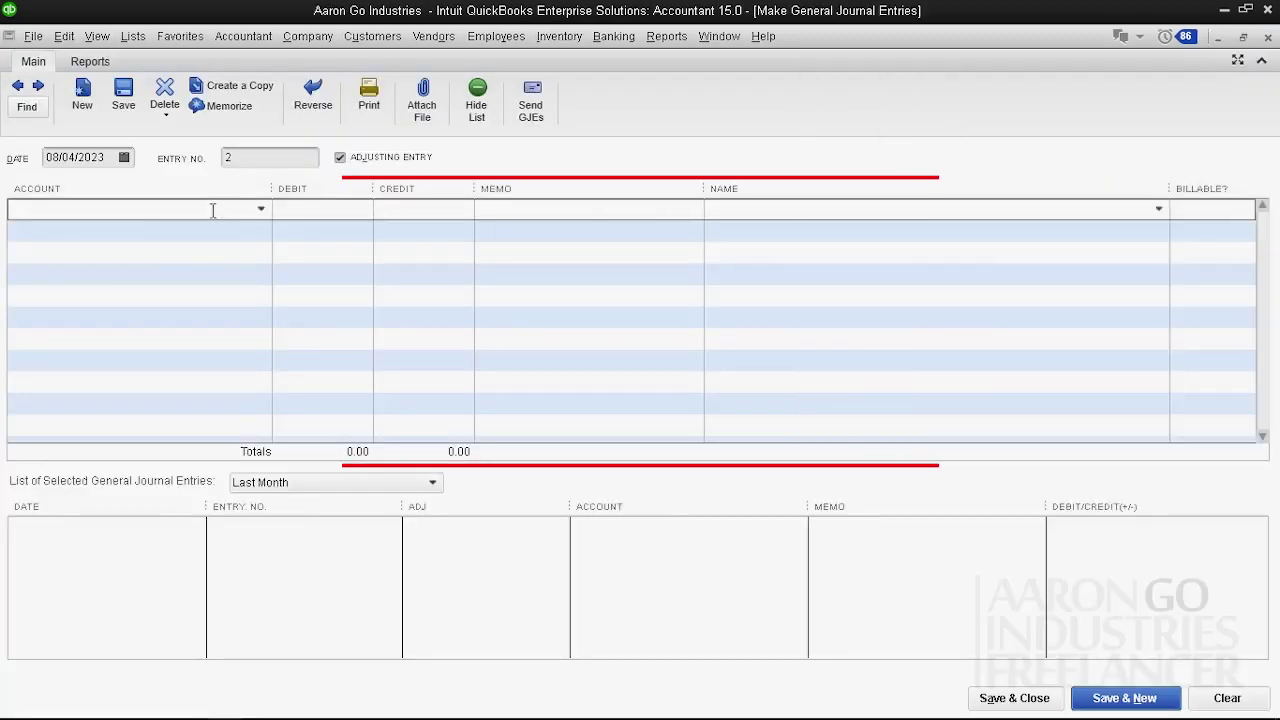
click(261, 210)
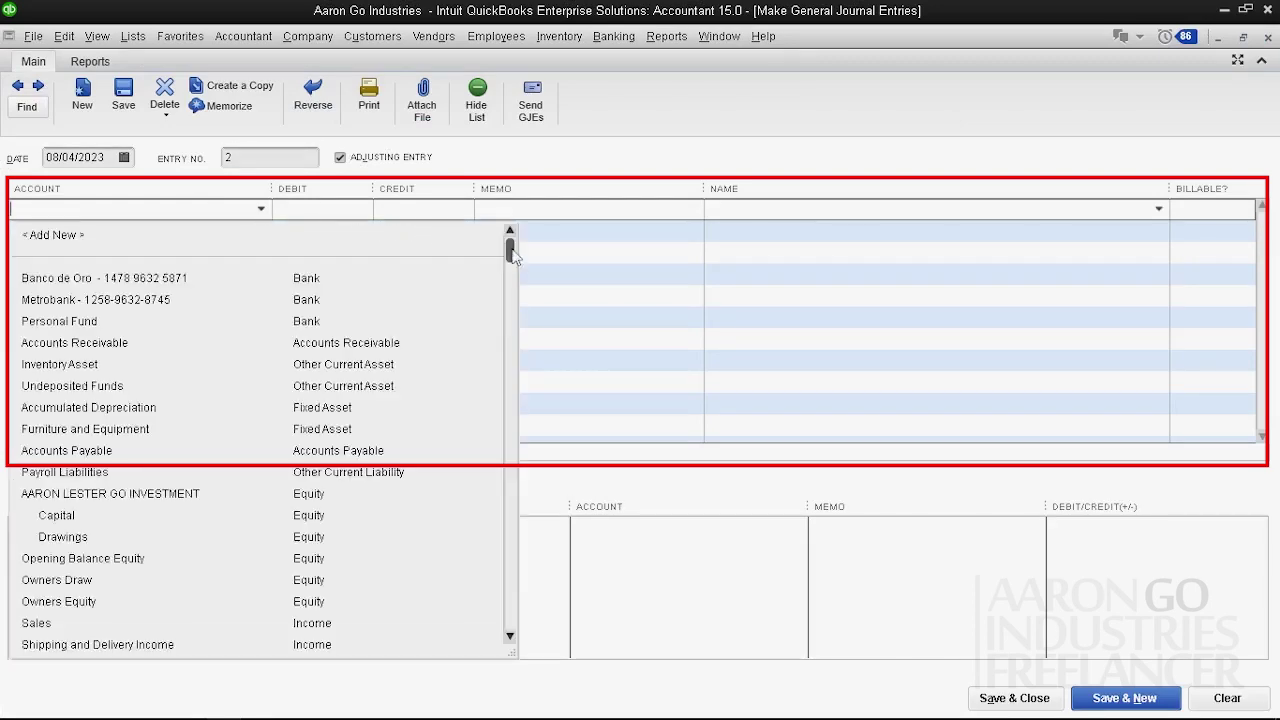
mouse_move(511, 249)
mouse_down()
mouse_move(510, 525)
mouse_move(510, 245)
mouse_up()
click(335, 281)
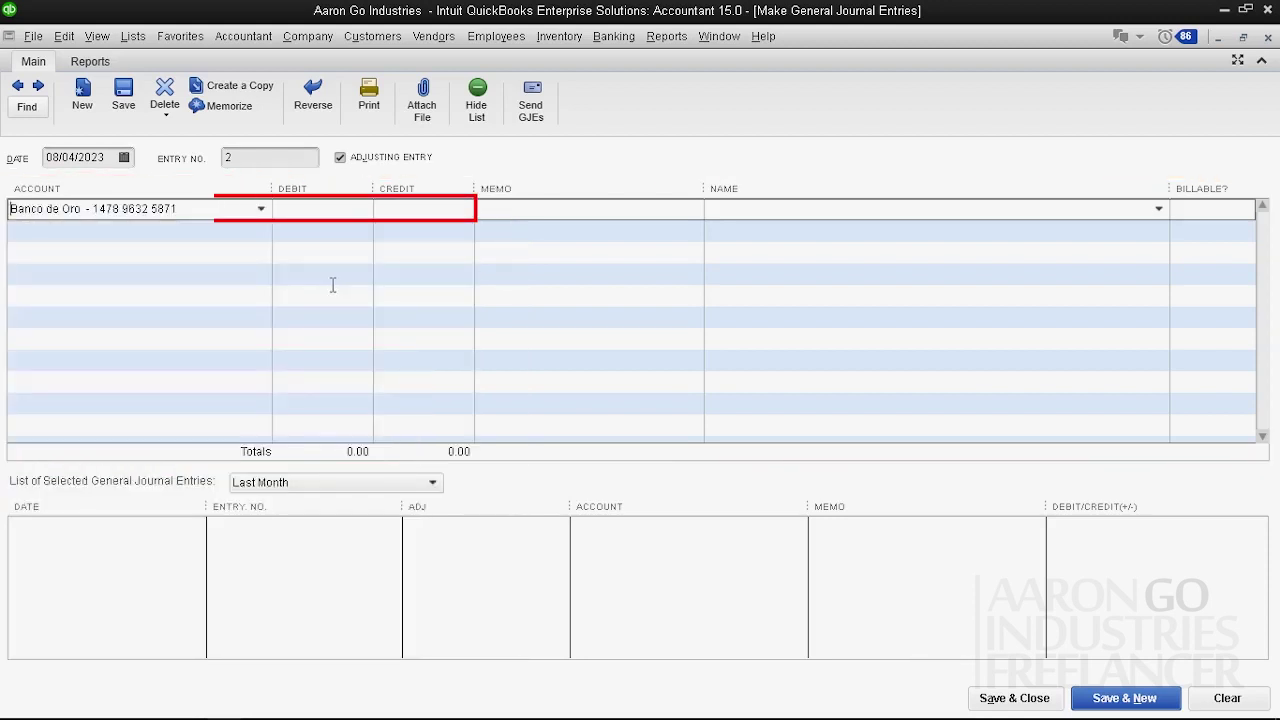
click(312, 208)
text(100)
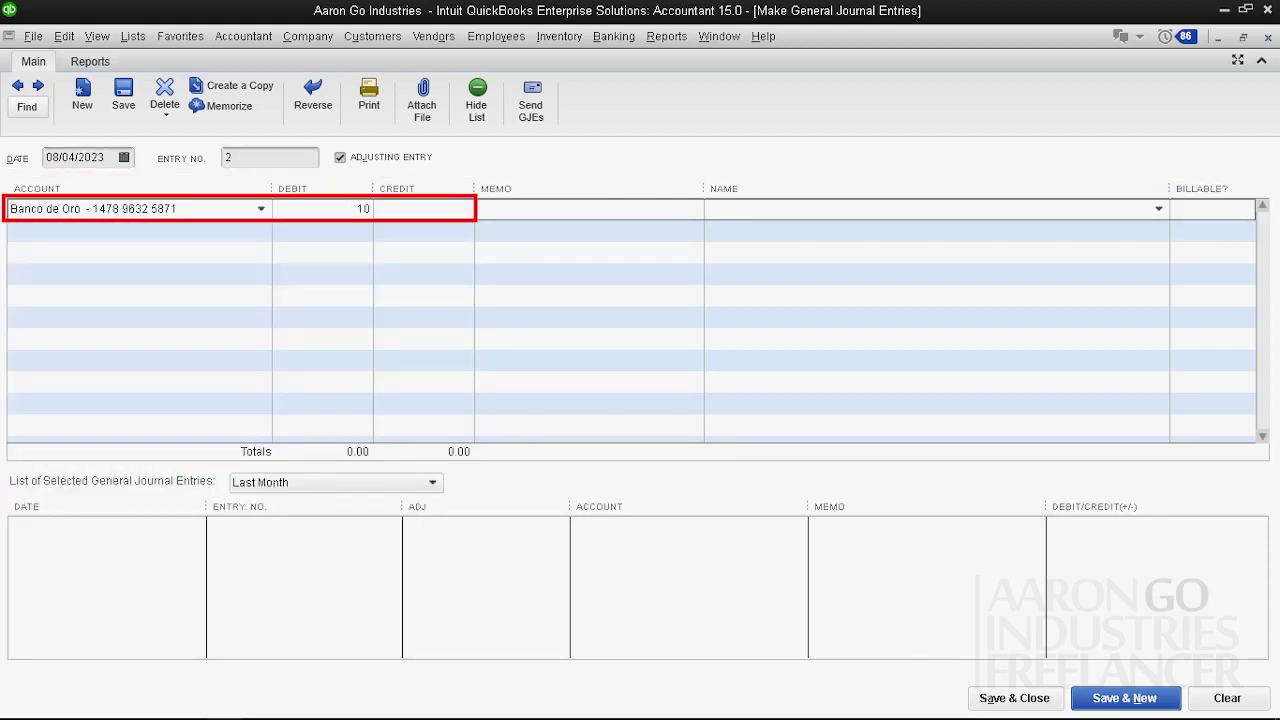
- Assign Opening Balance Equity as the account for the 100.00 credit on the second line
click(256, 231)
click(260, 231)
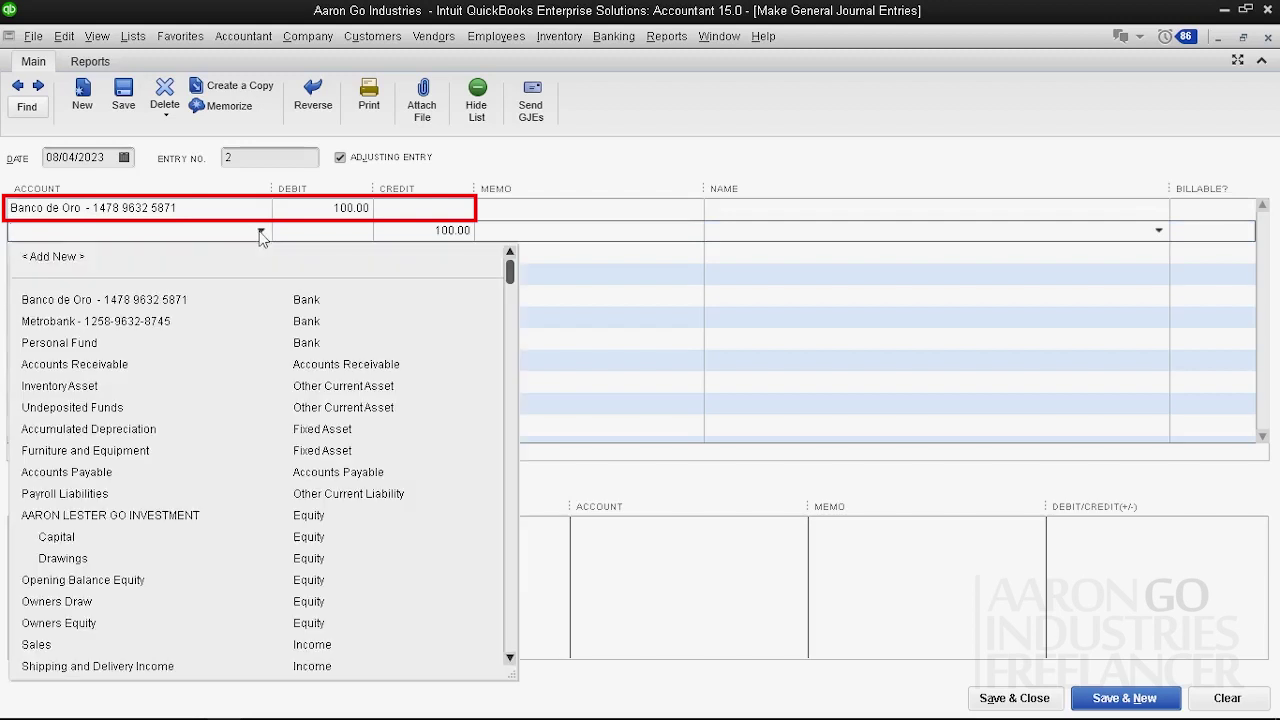
scroll(357, 523, down, 5)
scroll(380, 323, up, 1)
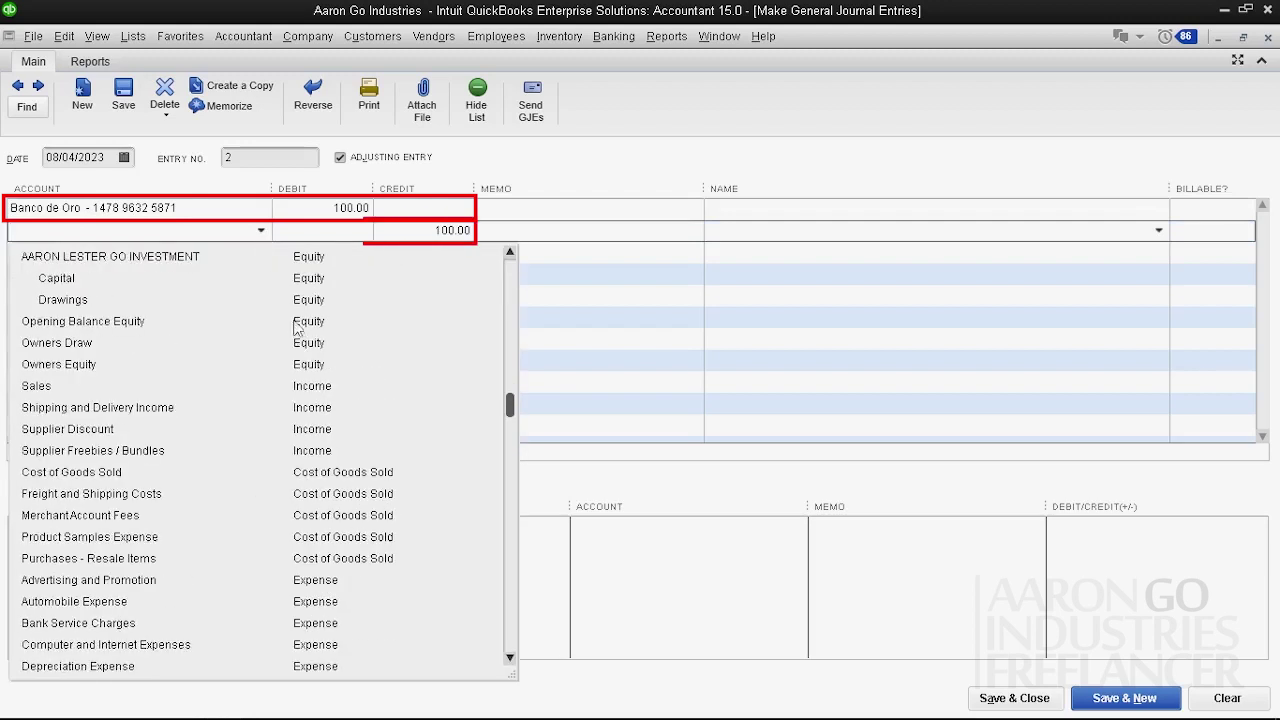
click(295, 320)
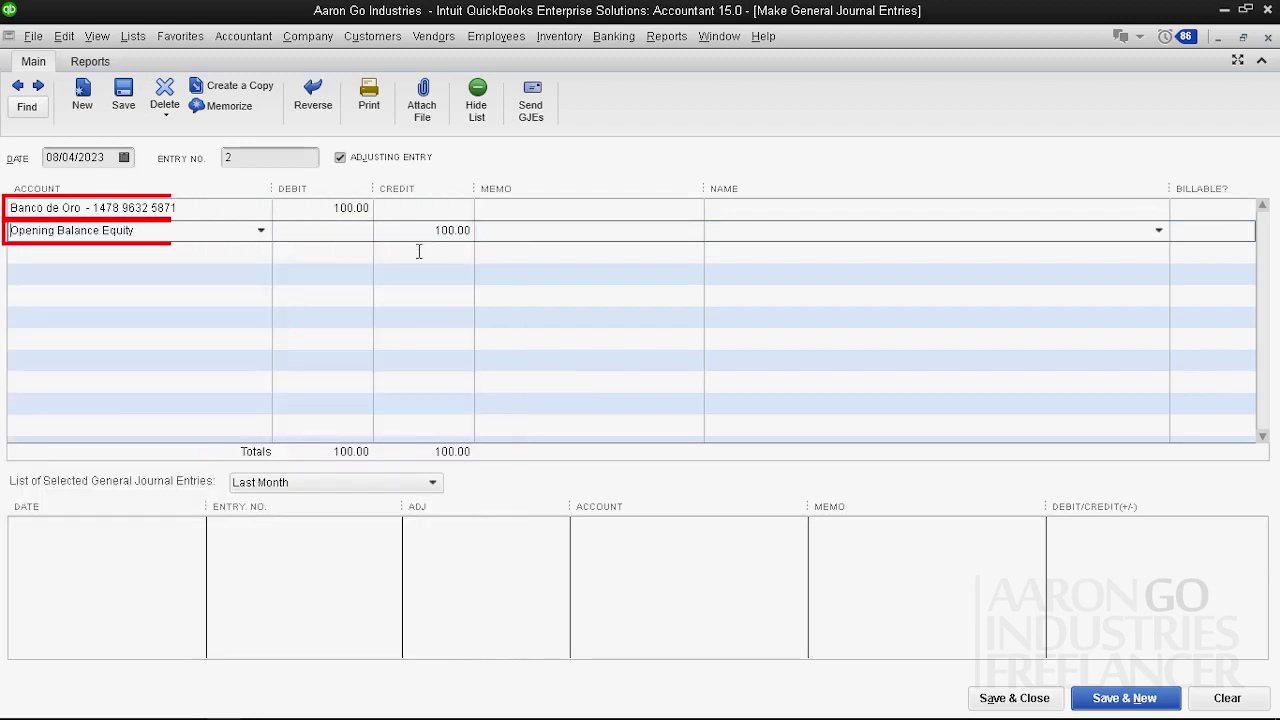
click(333, 212)
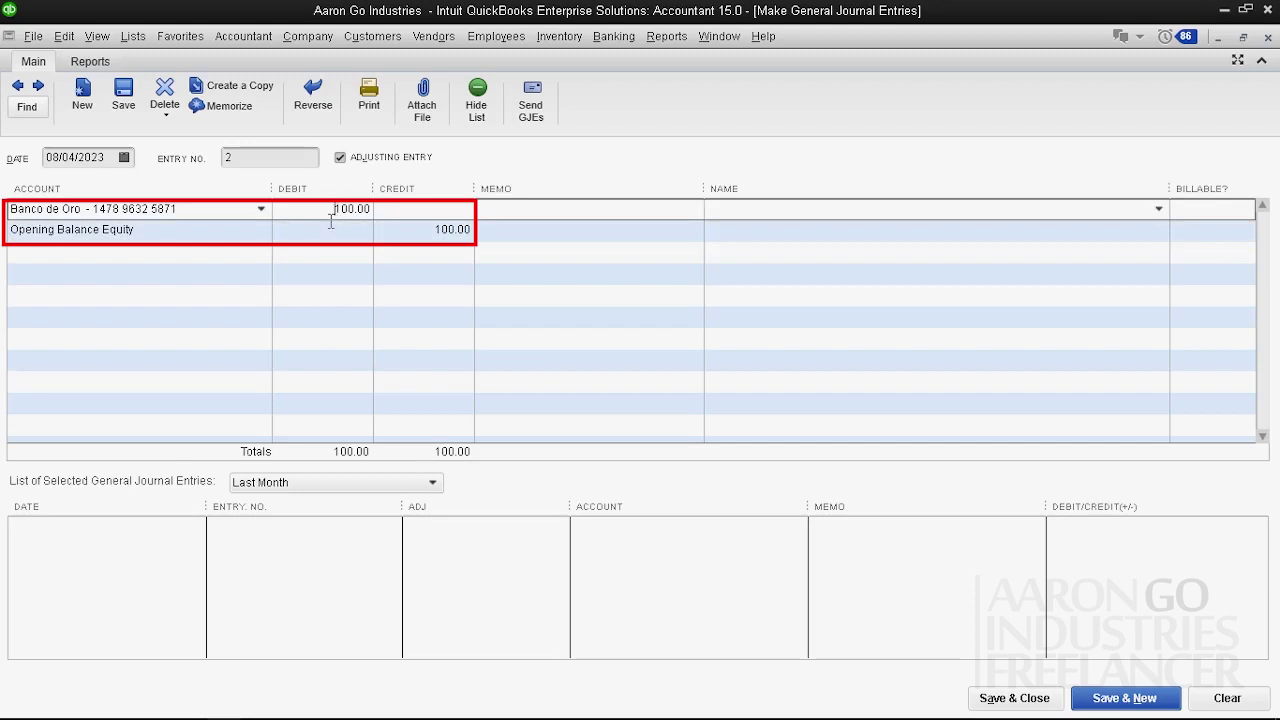
click(423, 232)
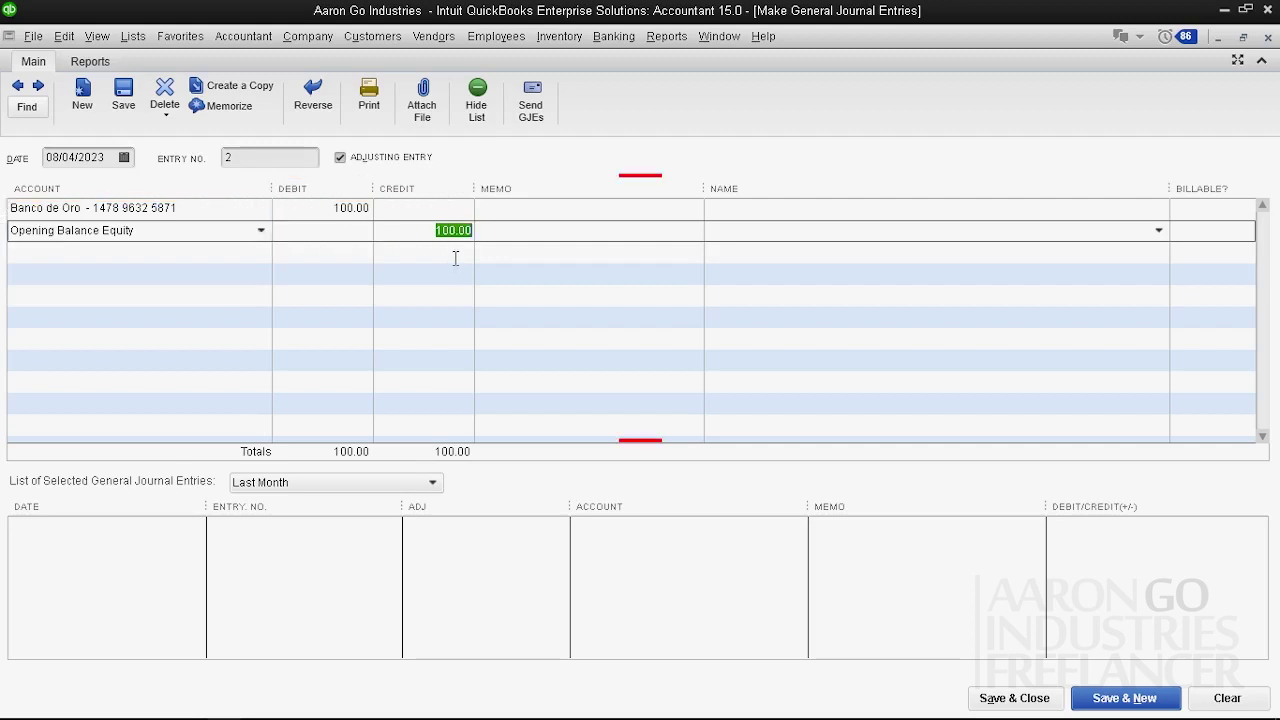
- Set the name to Walk-in Customer on the Banco de Oro line and Gaisano Grocery on the Opening Balance Equity line
click(501, 208)
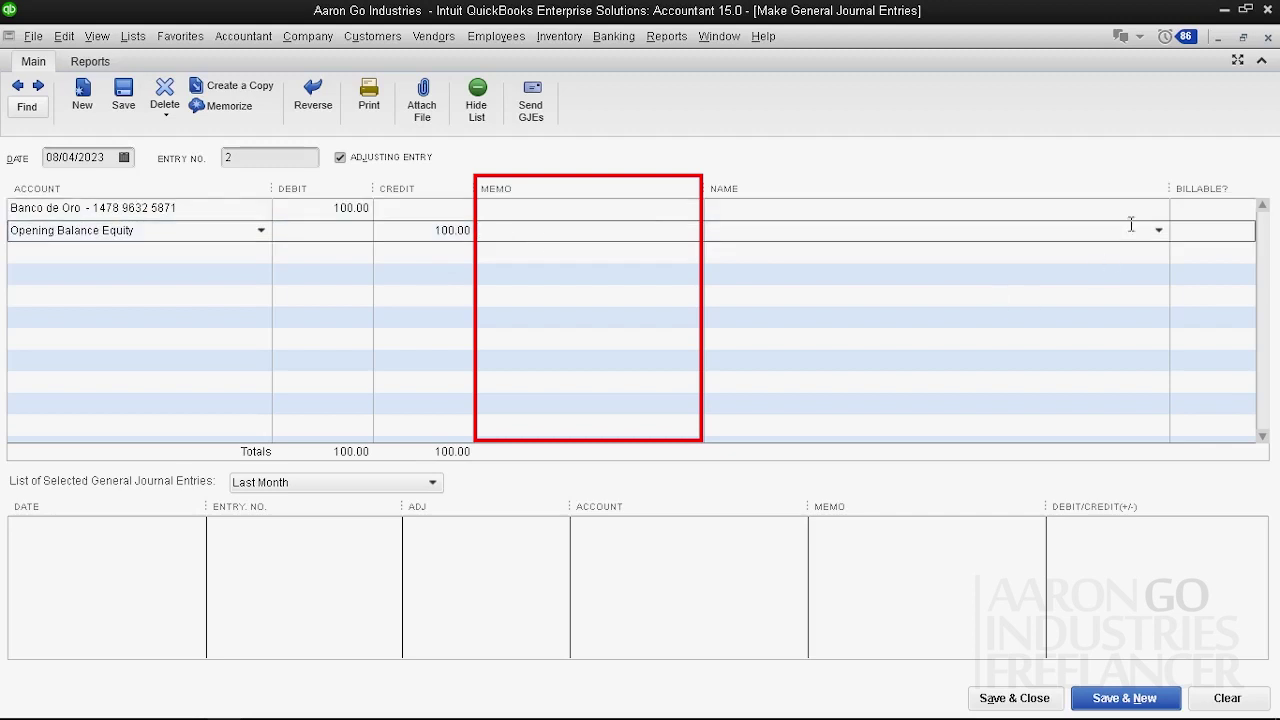
click(1145, 210)
click(1157, 209)
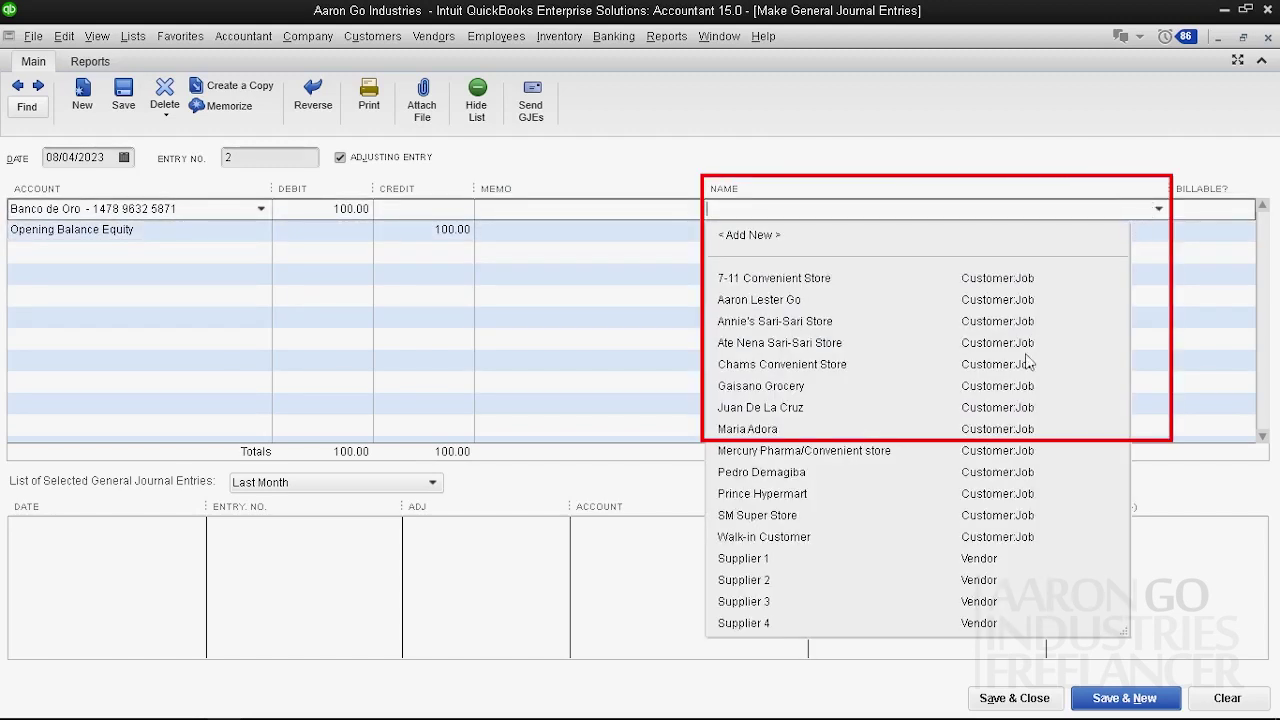
click(980, 541)
click(1159, 232)
click(1159, 231)
click(1014, 408)
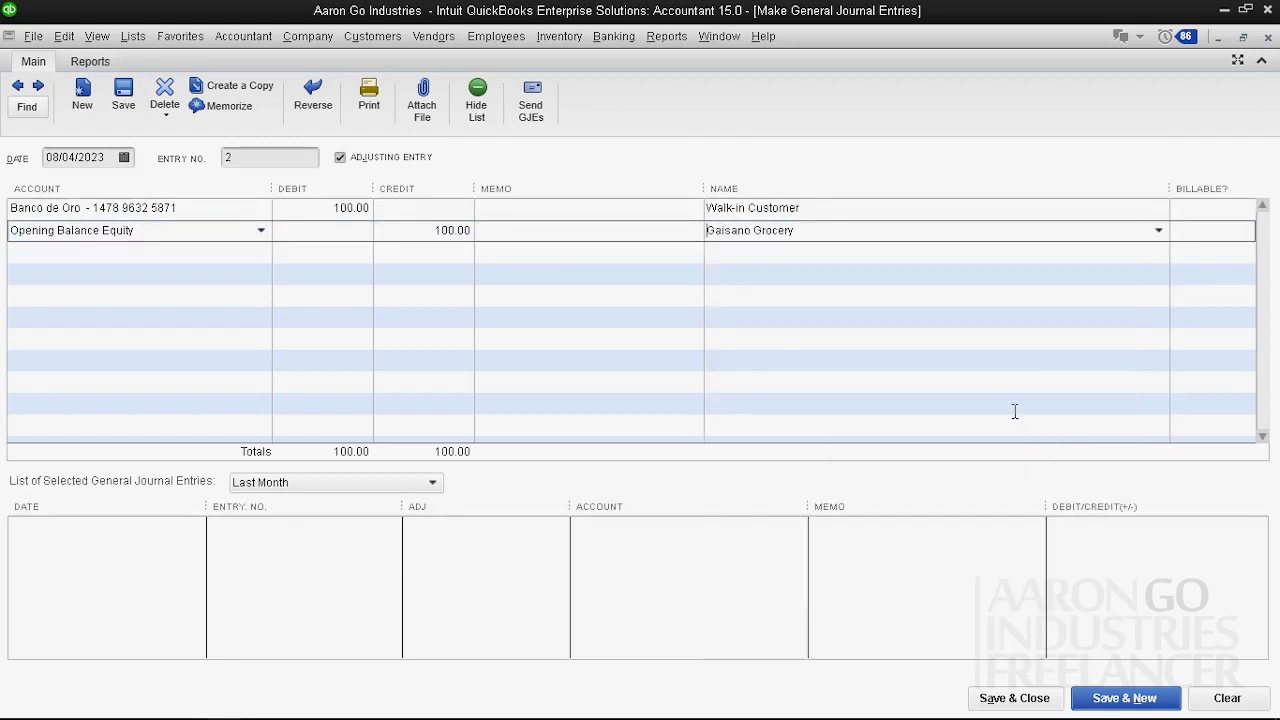
- Add Furniture and Equipment and Owners Draw as the accounts on the third and fourth lines
key(Tab)
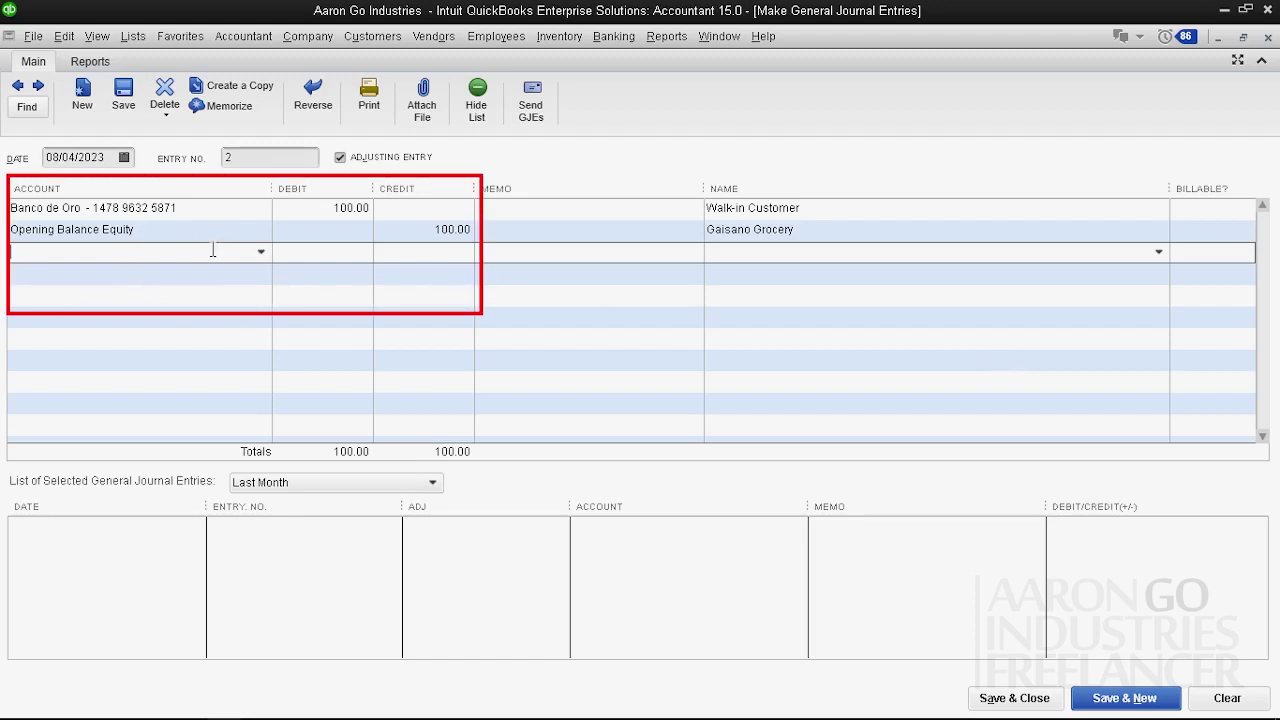
click(261, 251)
click(190, 455)
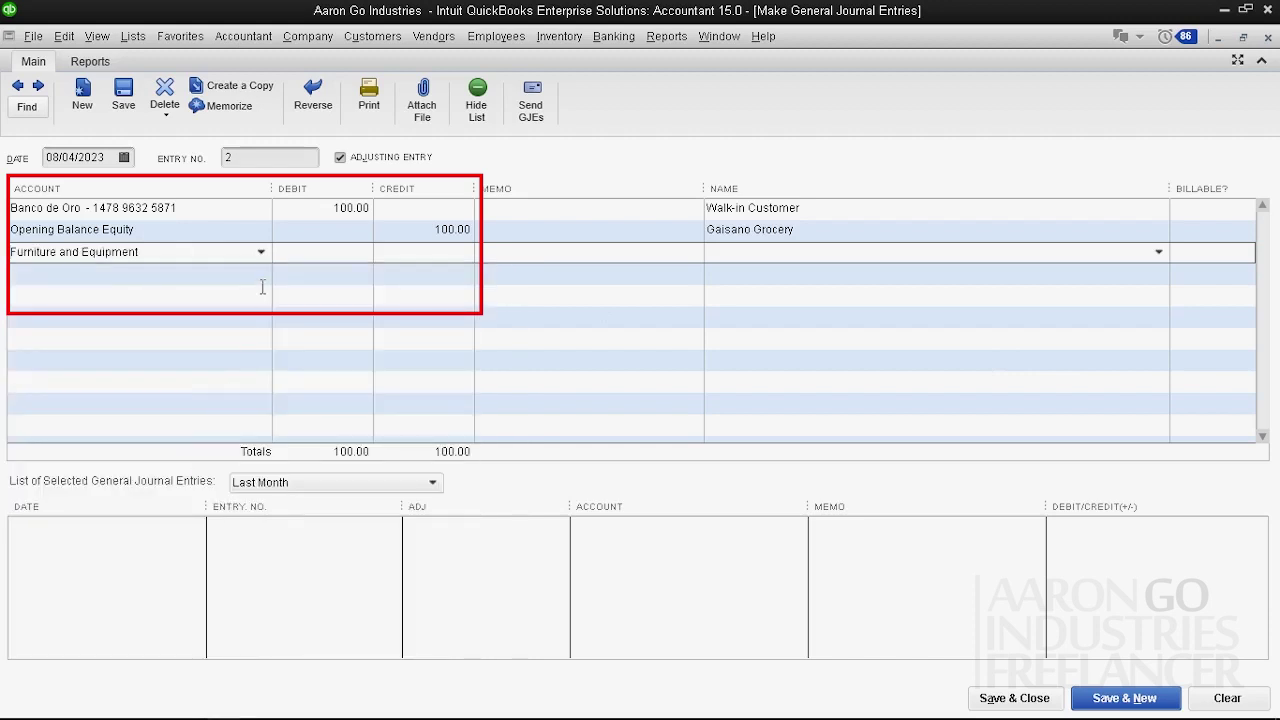
click(263, 273)
click(262, 255)
click(259, 294)
click(262, 273)
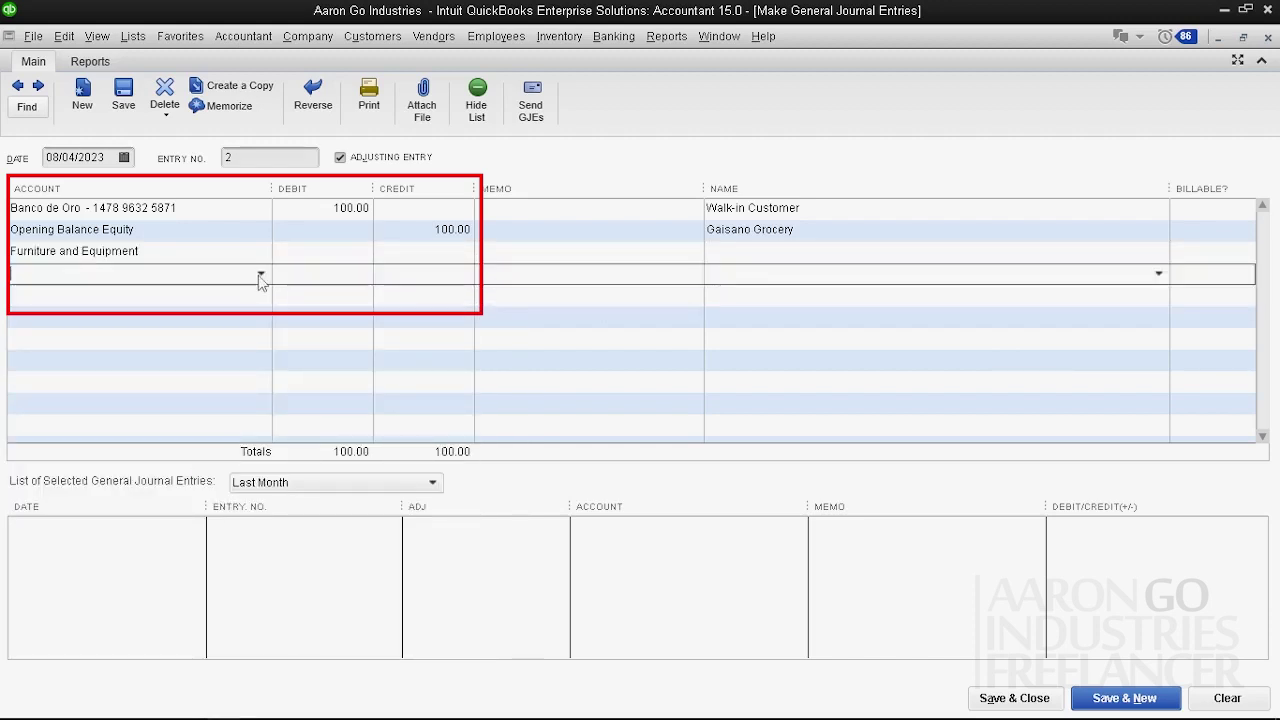
click(262, 273)
click(193, 632)
- Add Depreciation Expense as the account on the fifth line
click(250, 301)
click(261, 295)
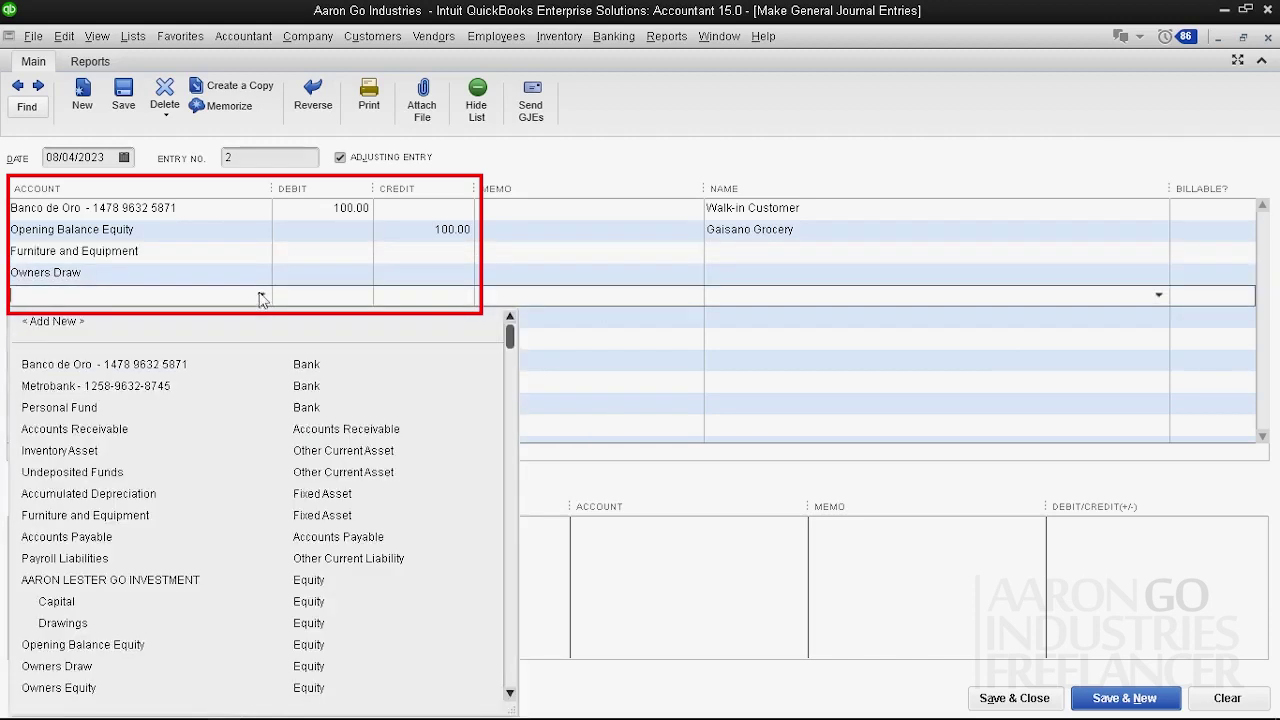
scroll(238, 555, down, 10)
click(248, 597)
- Change the debit on the Banco de Oro line to 400
click(428, 254)
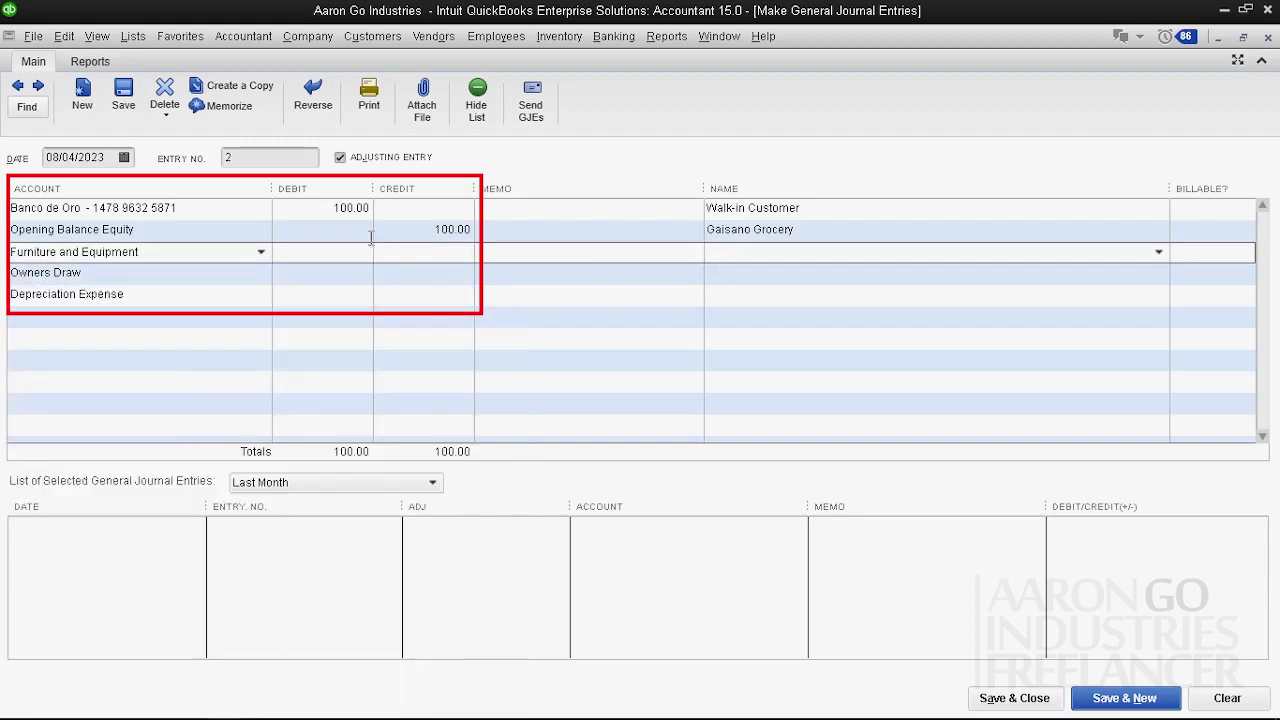
click(338, 209)
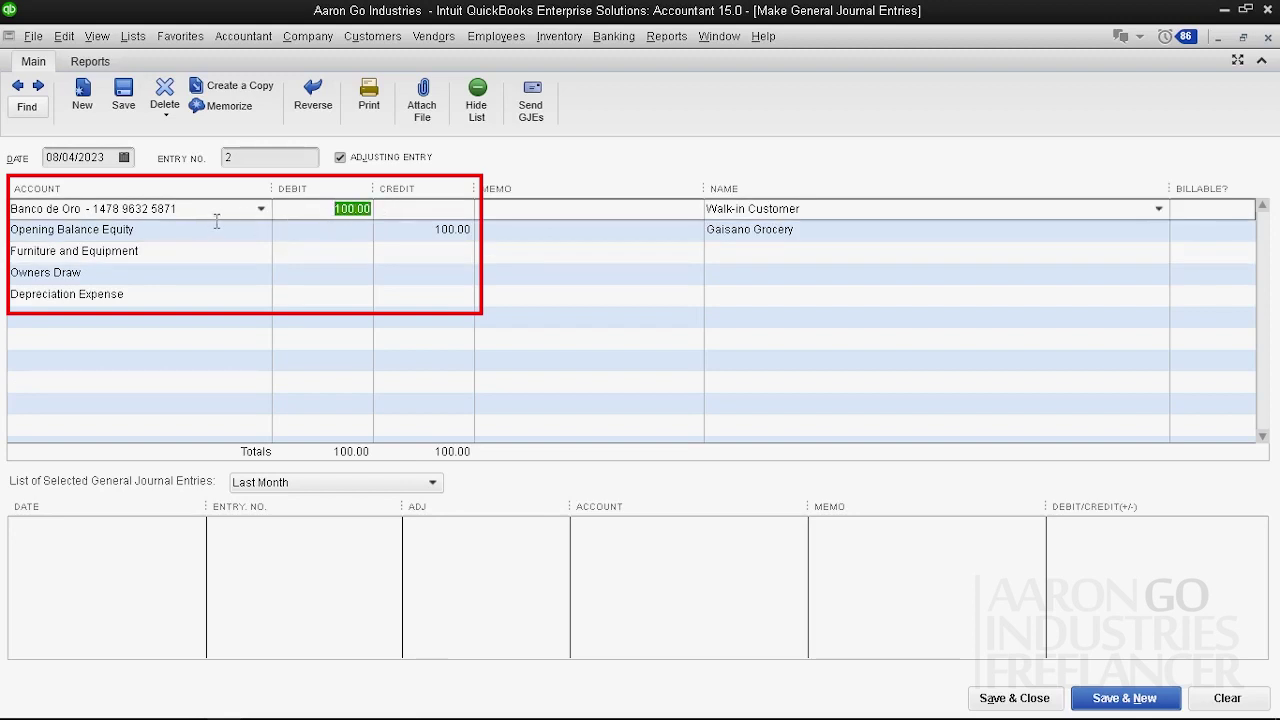
drag(328, 209, 426, 209)
text(400)
- Enter a credit of 100 on each of the Furniture and Equipment, Owners Draw and Depreciation Expense lines
click(449, 252)
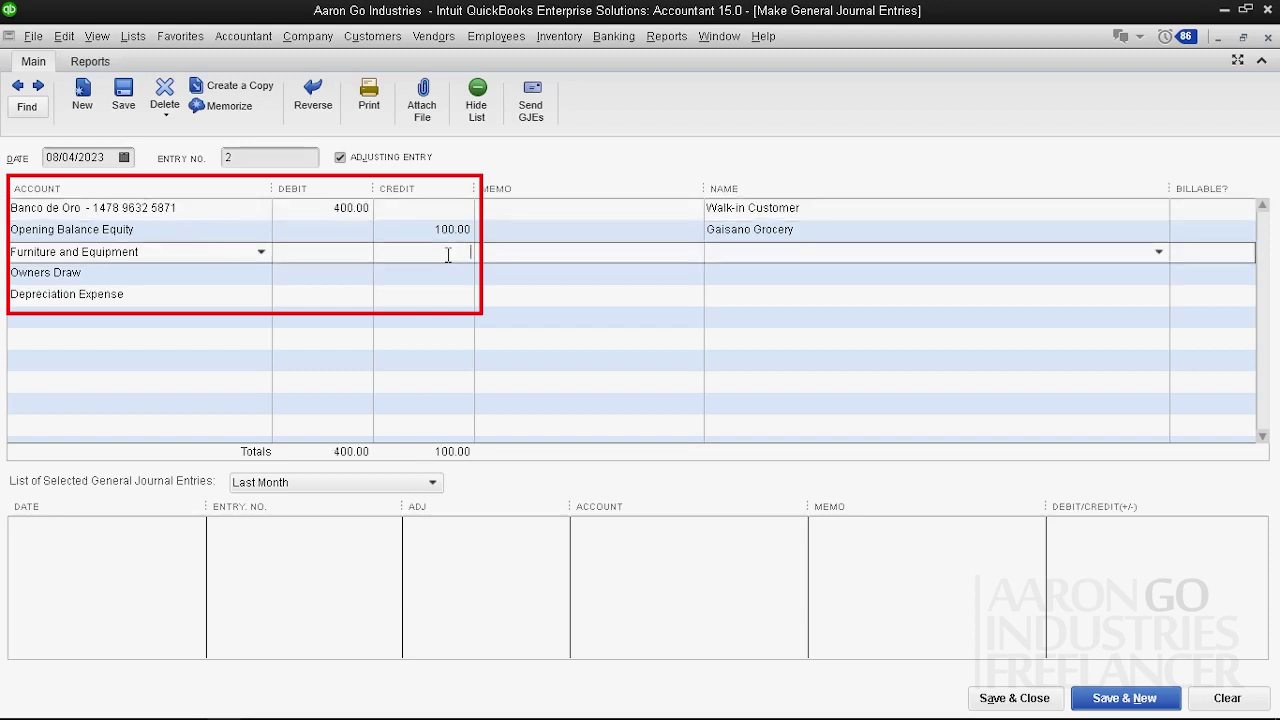
text(100)
key(Down)
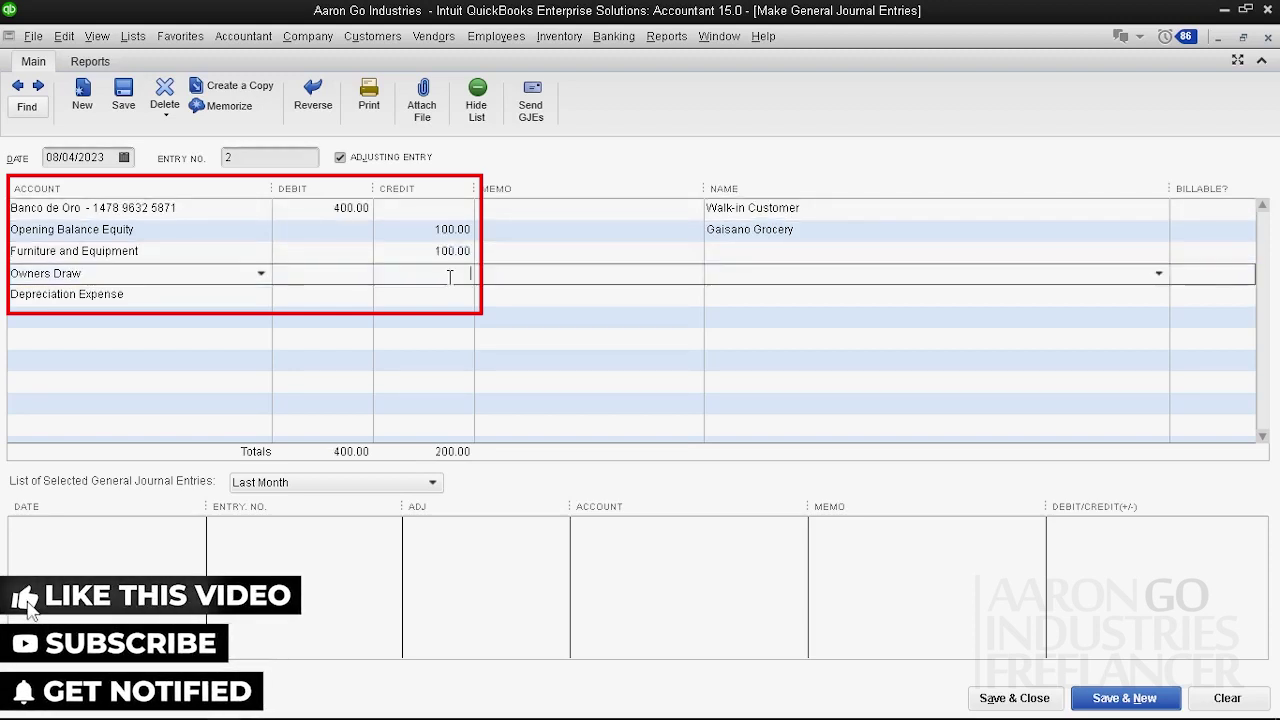
text(100)
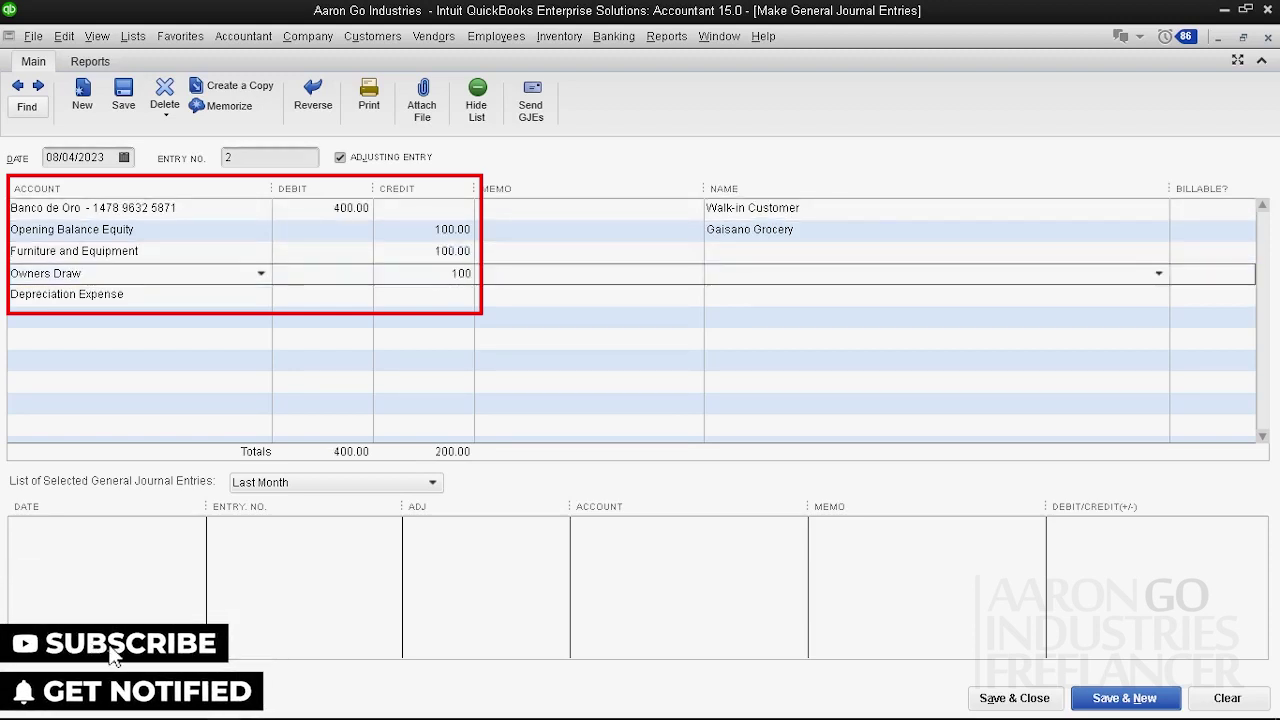
click(440, 294)
text(100)
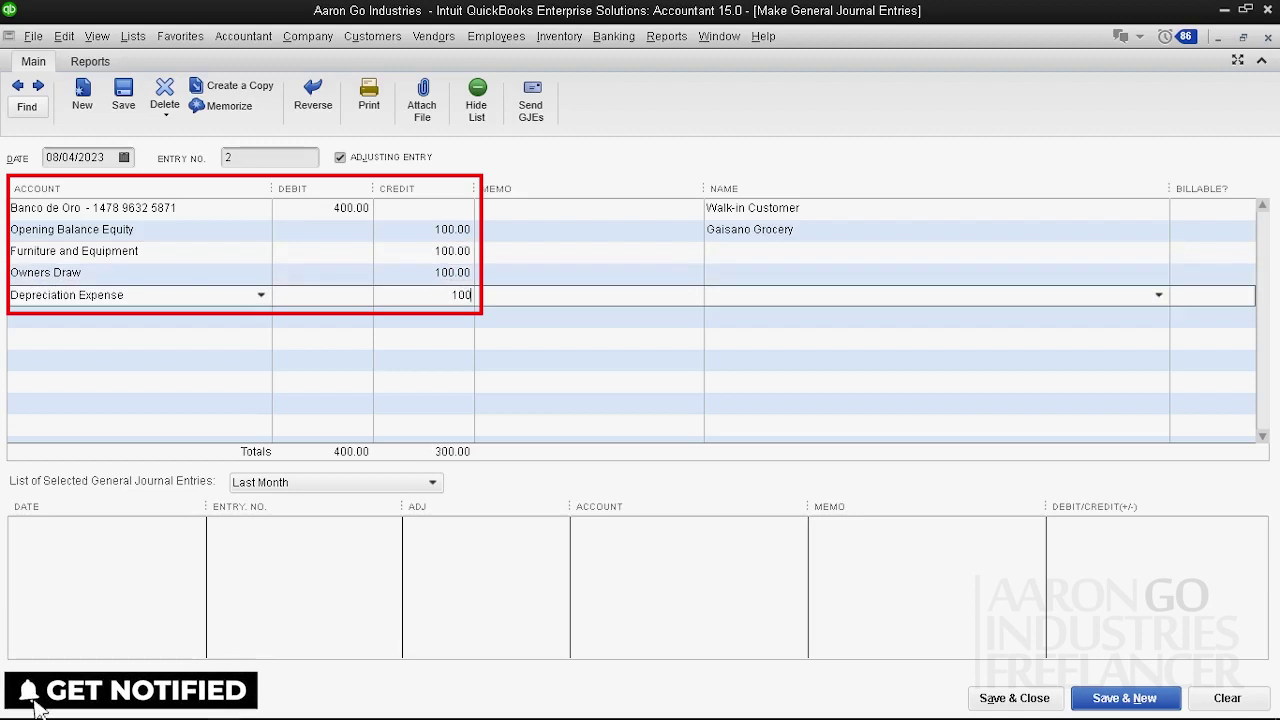
key(Down)
key(Down)
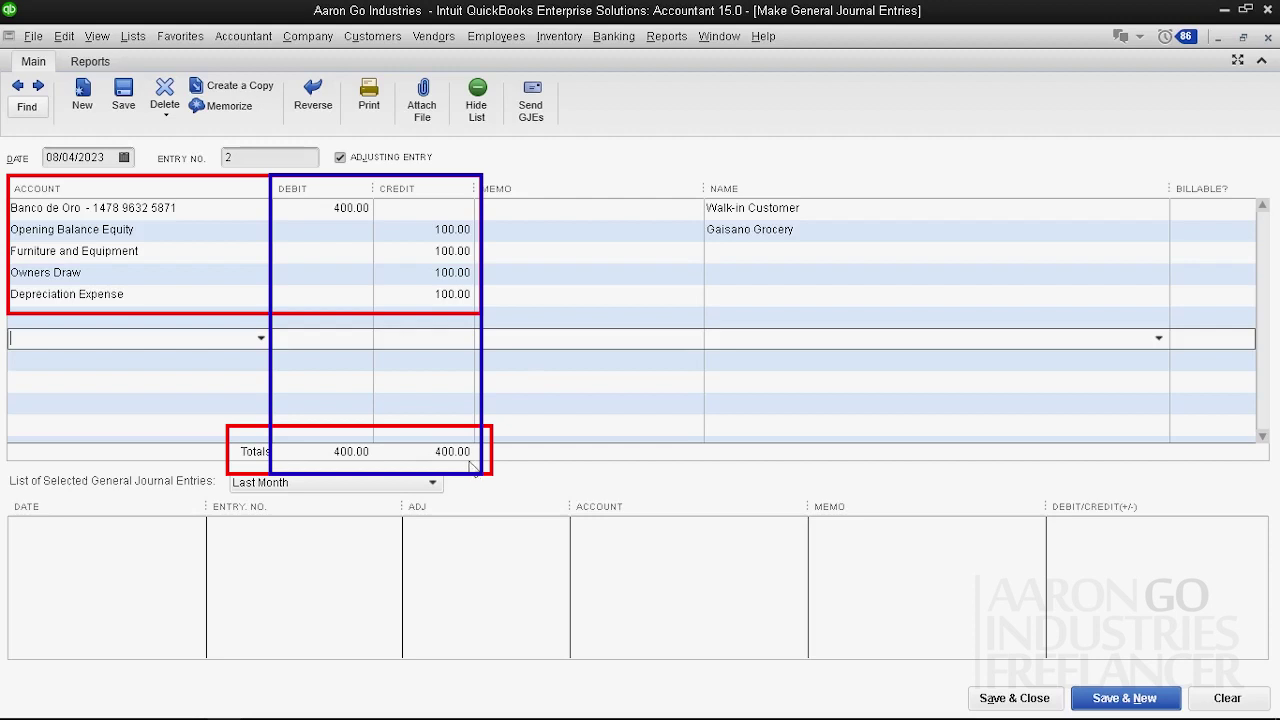
- Restore the journal entry form to its smaller floating window and reposition it in the workspace
click(444, 368)
click(368, 320)
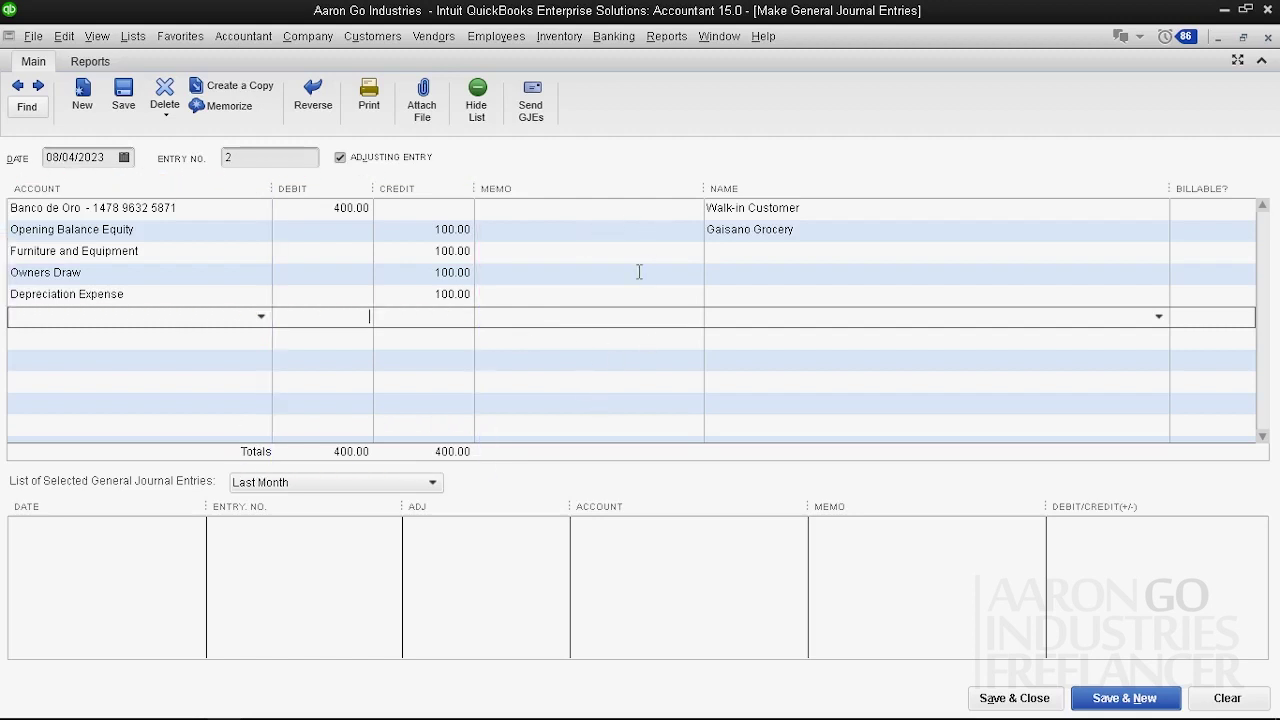
click(1243, 37)
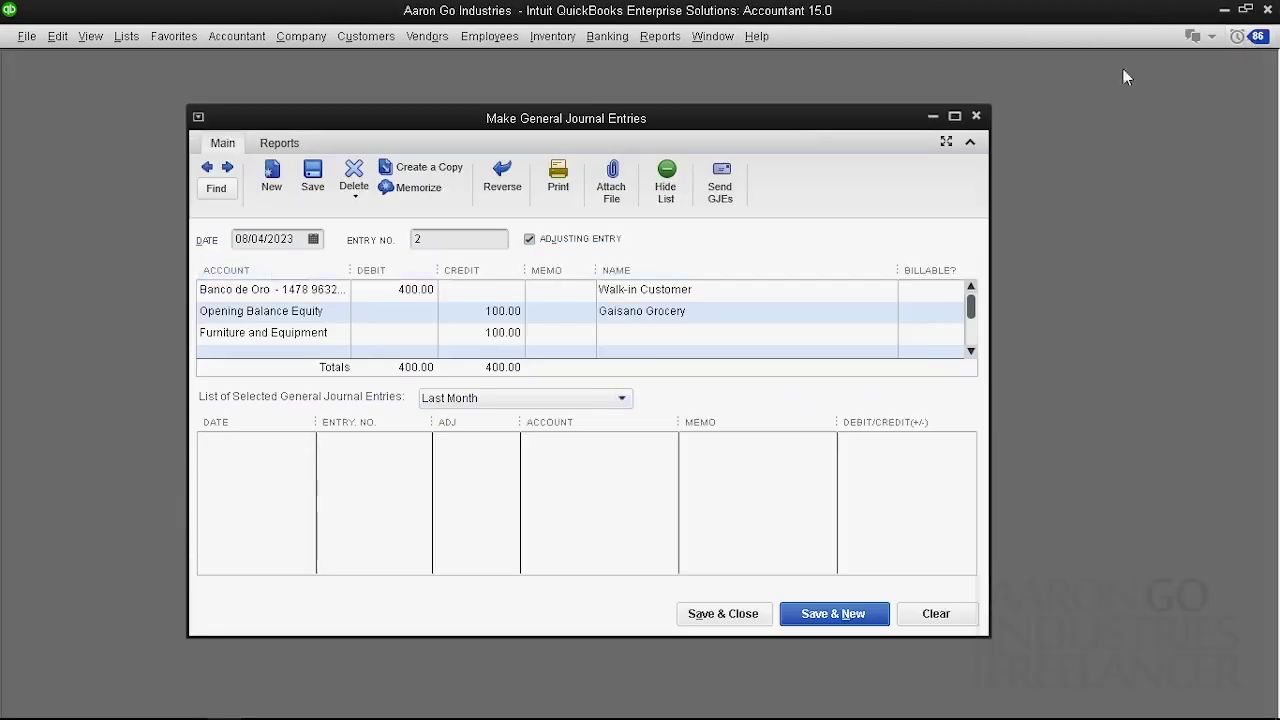
drag(808, 118, 823, 107)
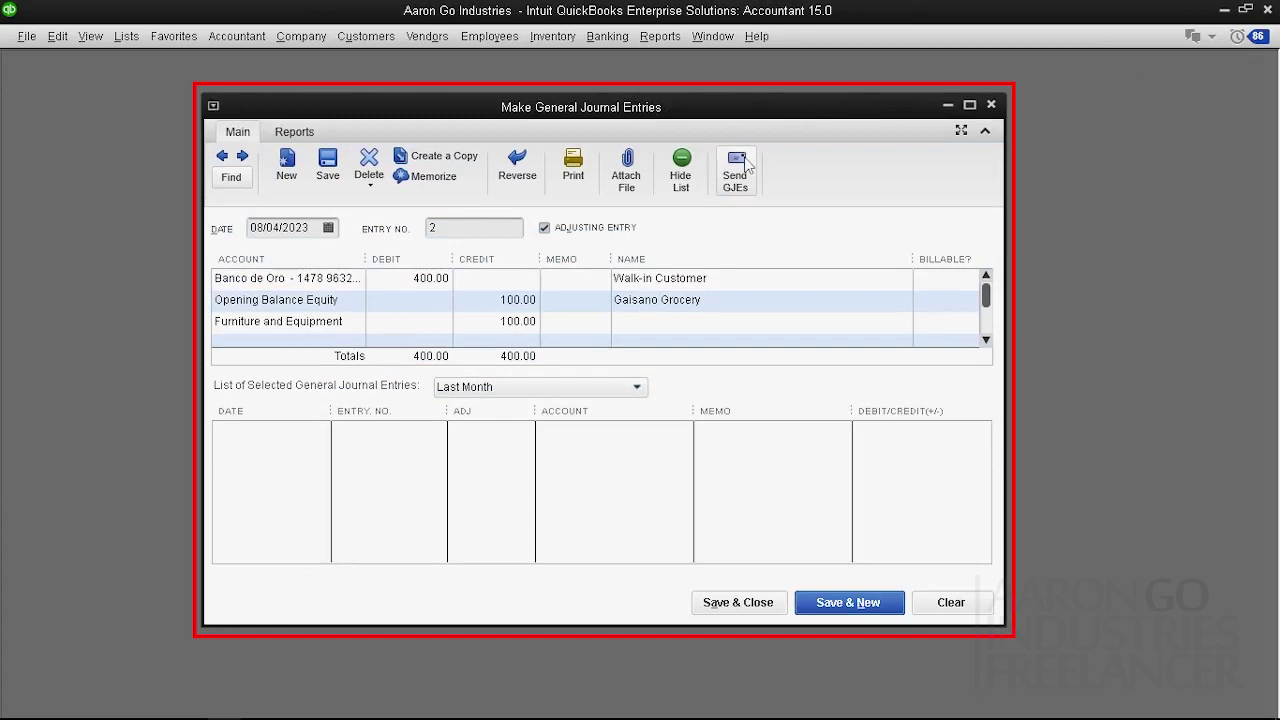
- Clear all lines from the unsaved general journal entry and close the form
scroll(359, 286, down, 3)
click(356, 280)
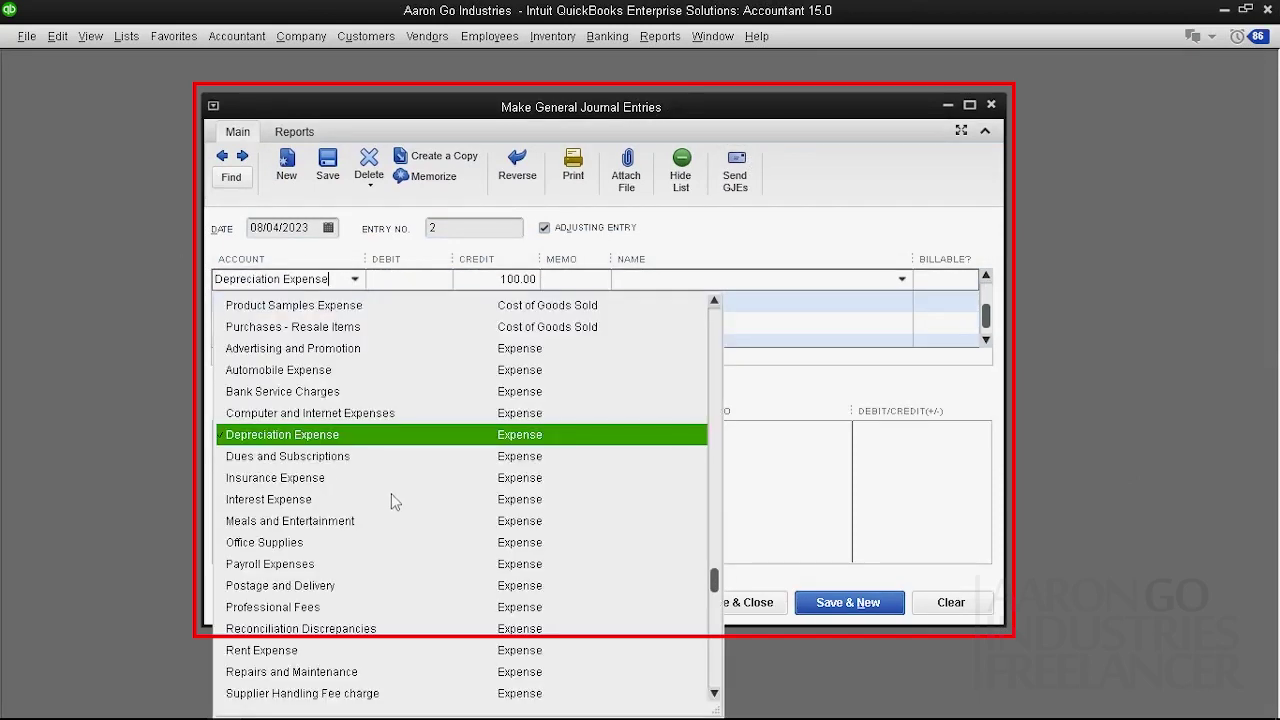
click(787, 403)
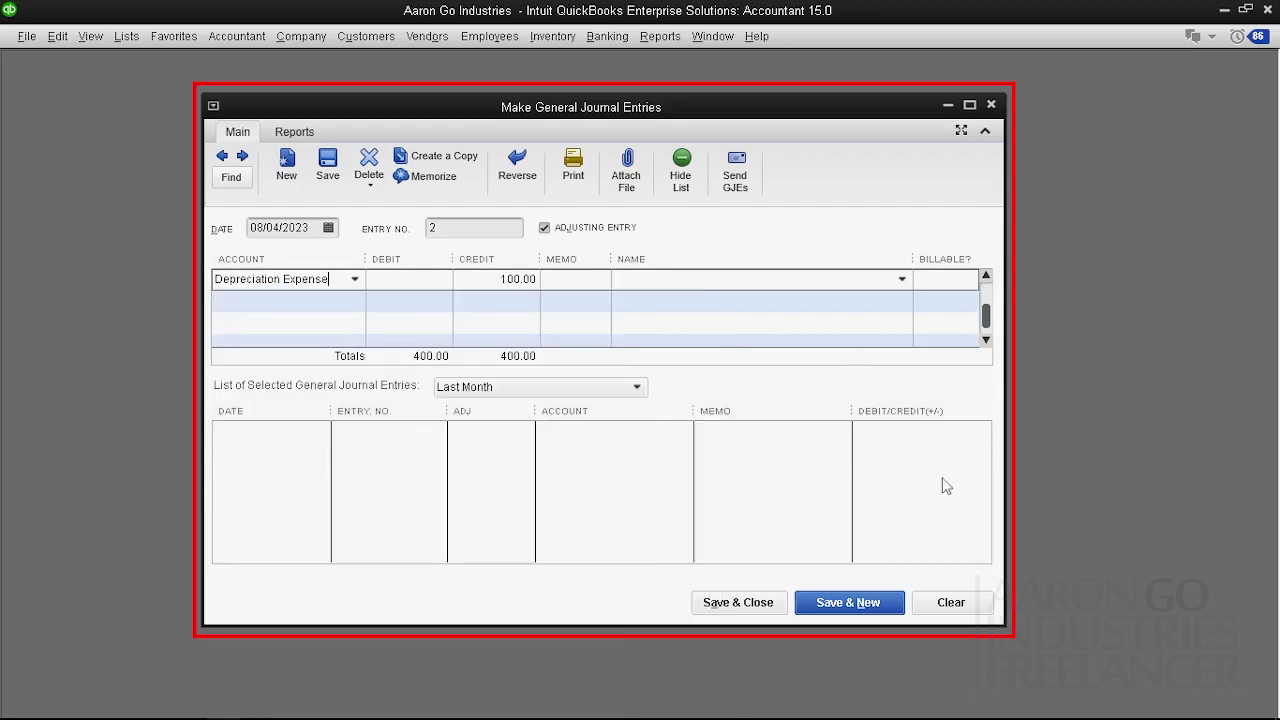
click(951, 602)
click(724, 309)
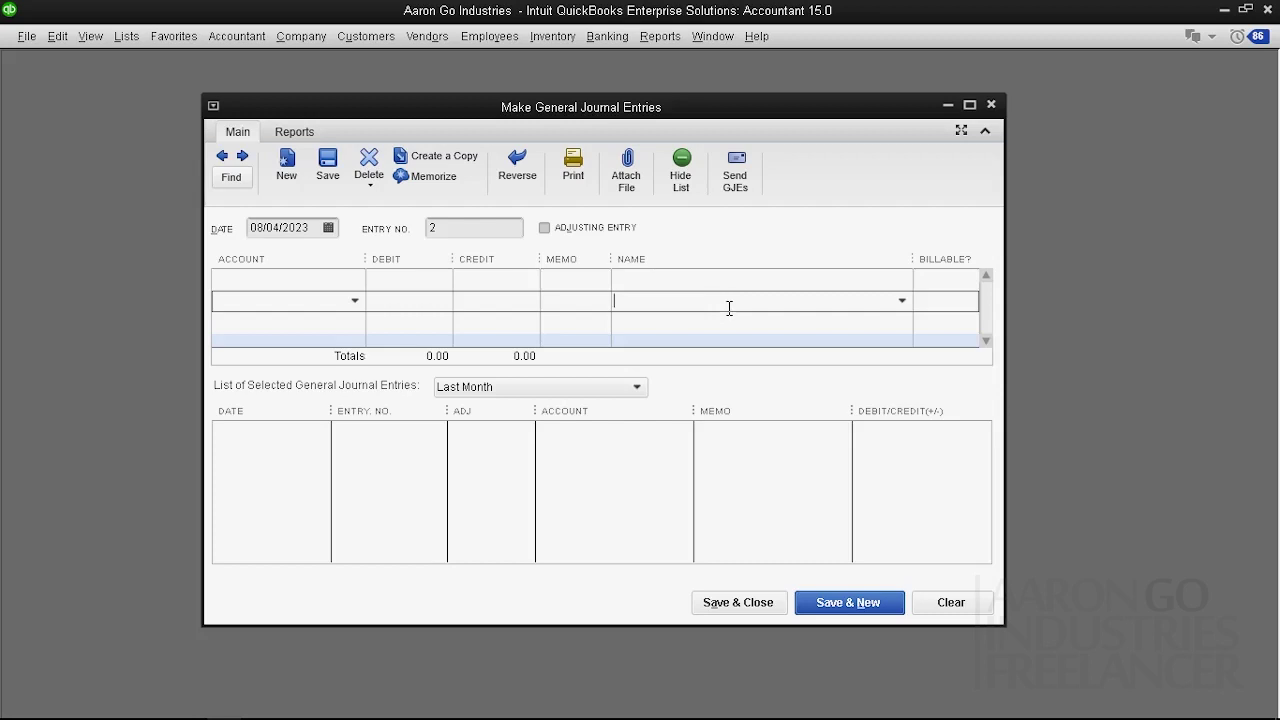
drag(619, 105, 616, 97)
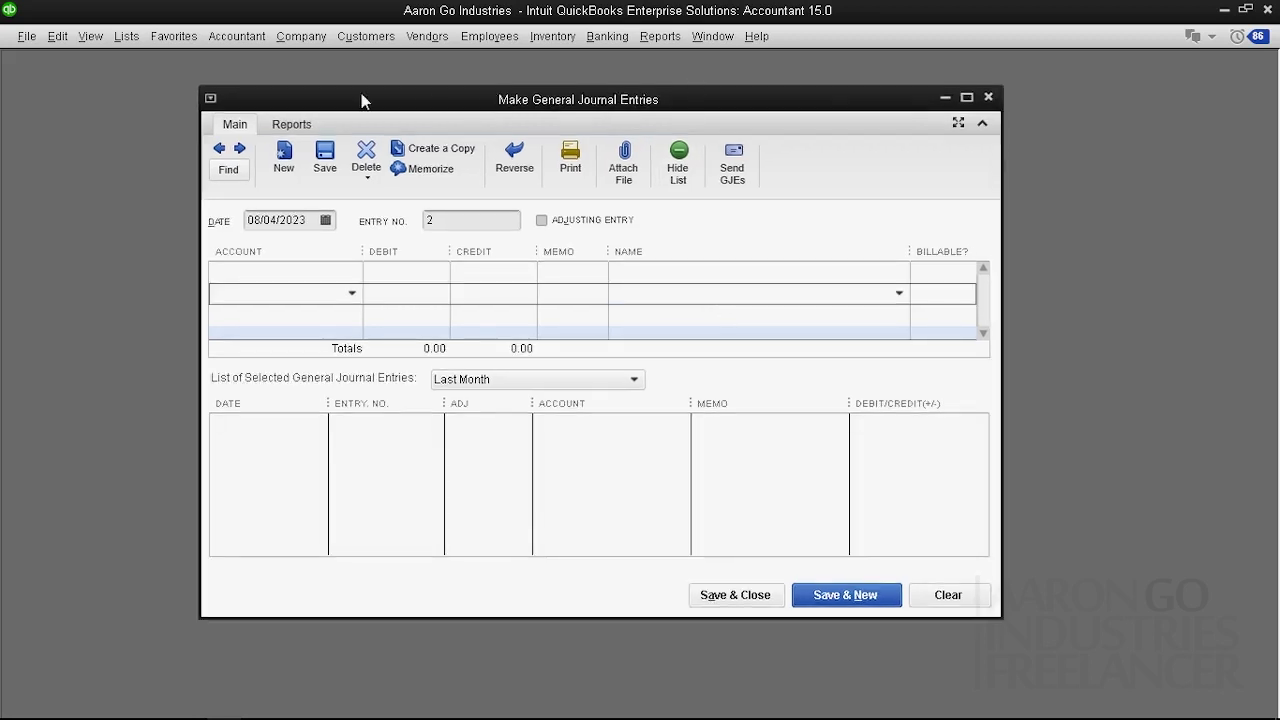
click(988, 97)
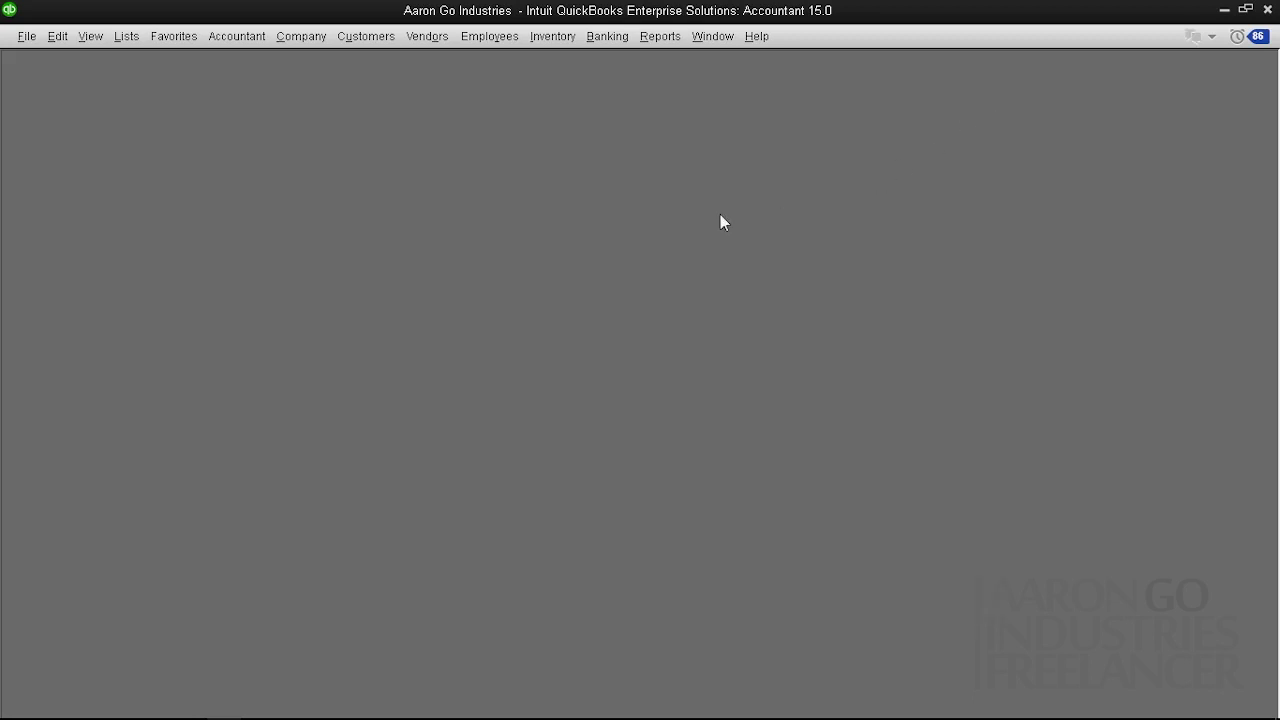
- From the Chart of Accounts, edit the Banco de Oro account and open its register through the opening balance option
click(130, 44)
click(136, 57)
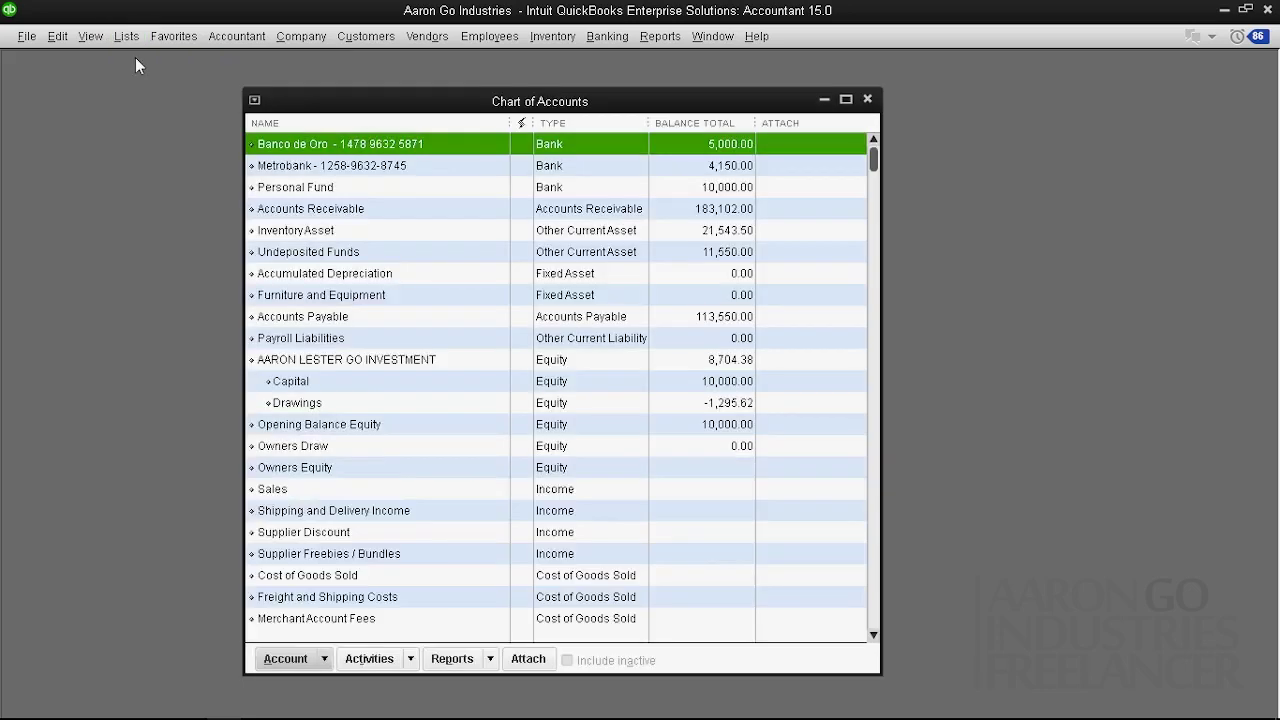
right_click(291, 150)
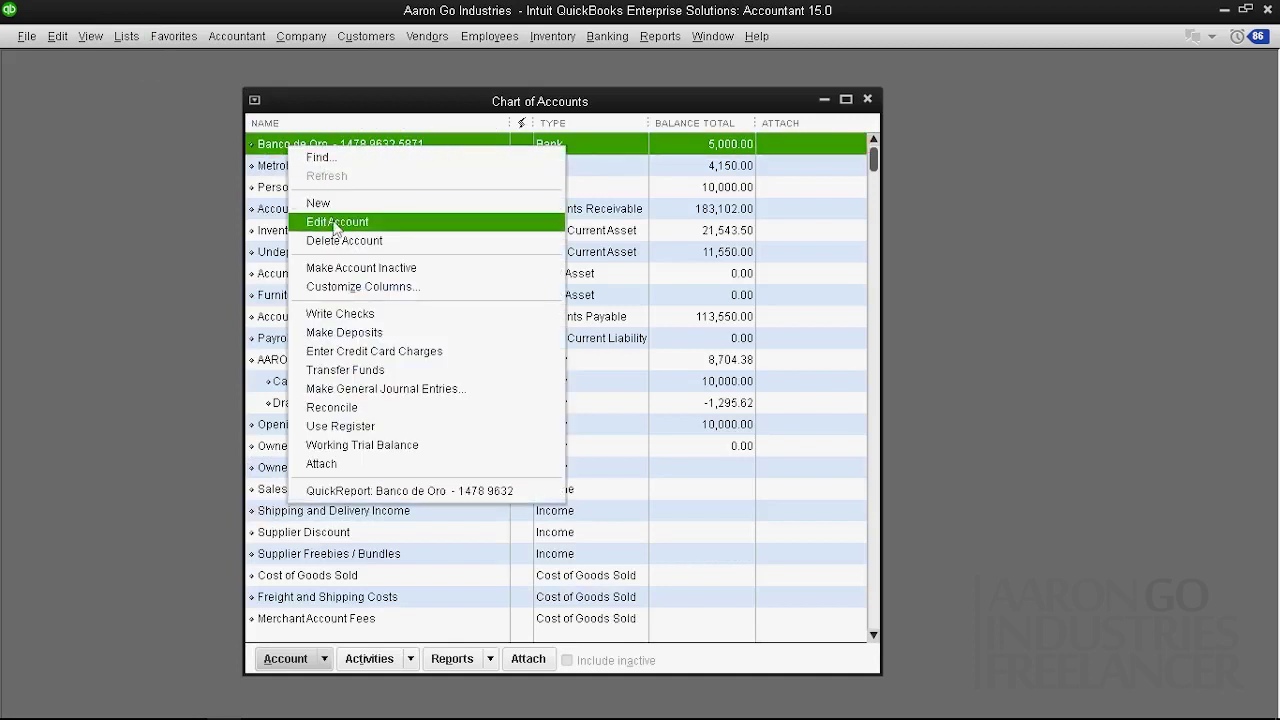
click(399, 229)
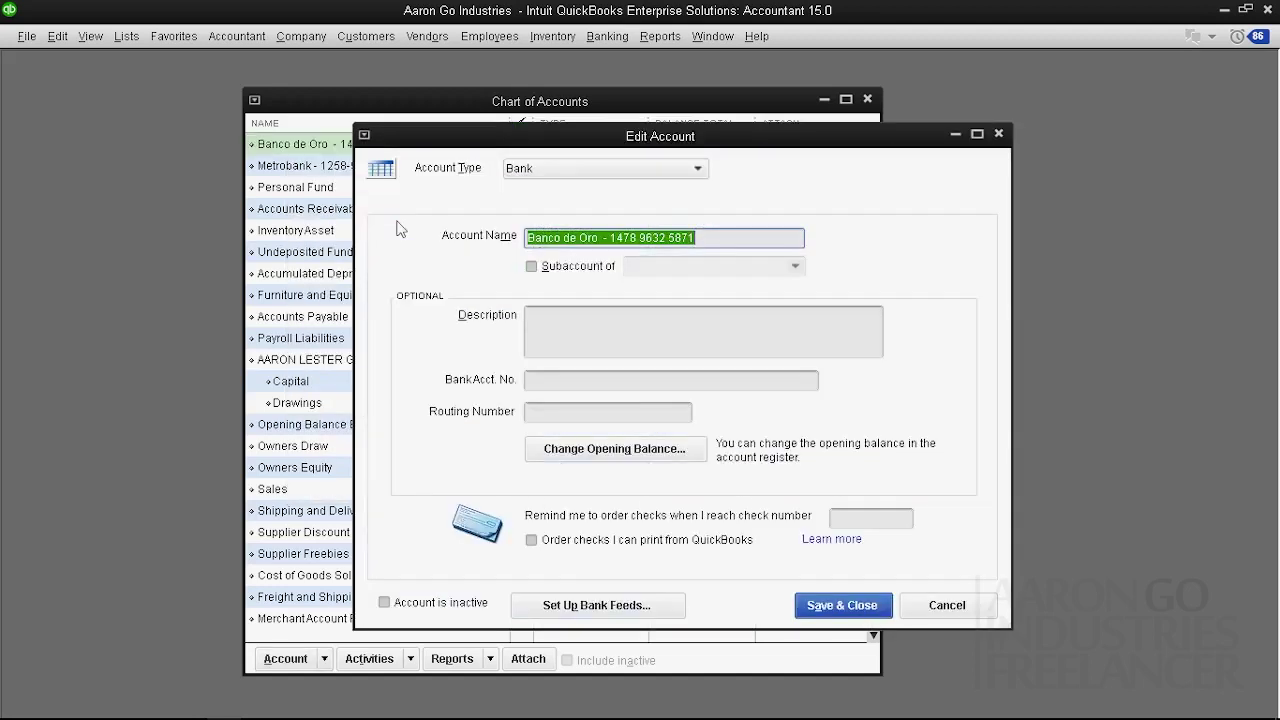
click(657, 457)
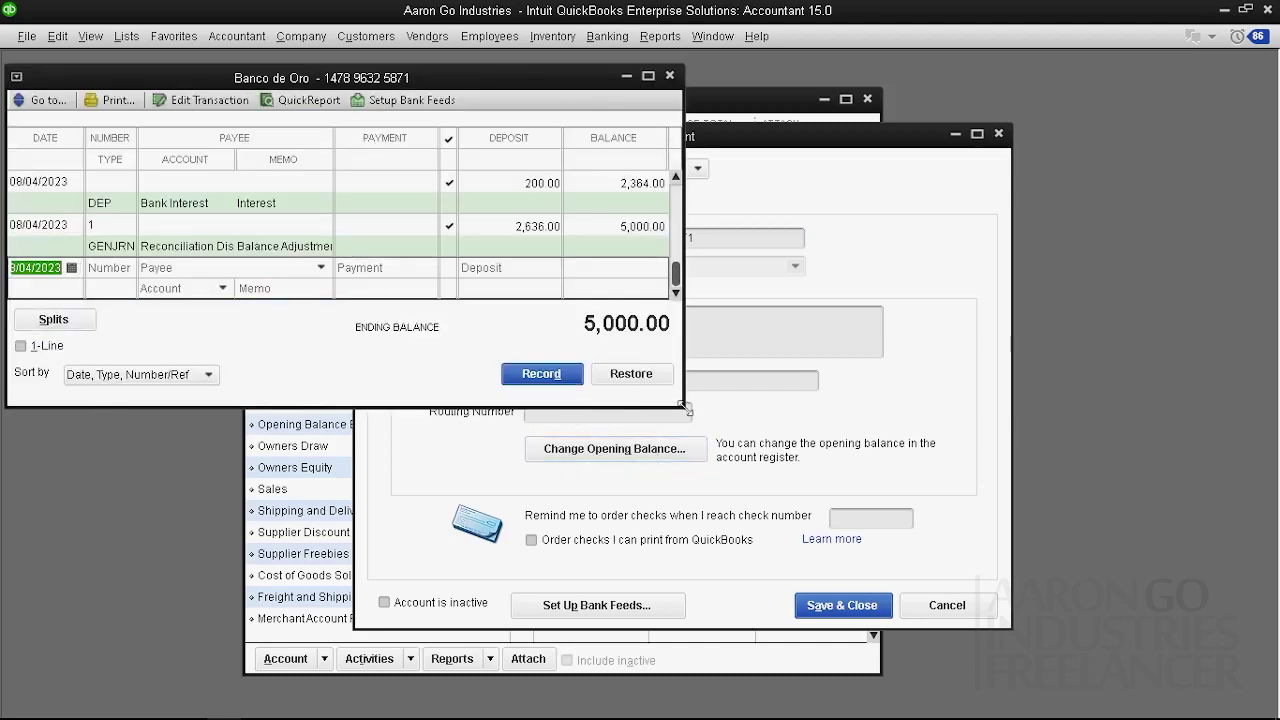
drag(500, 72, 528, 76)
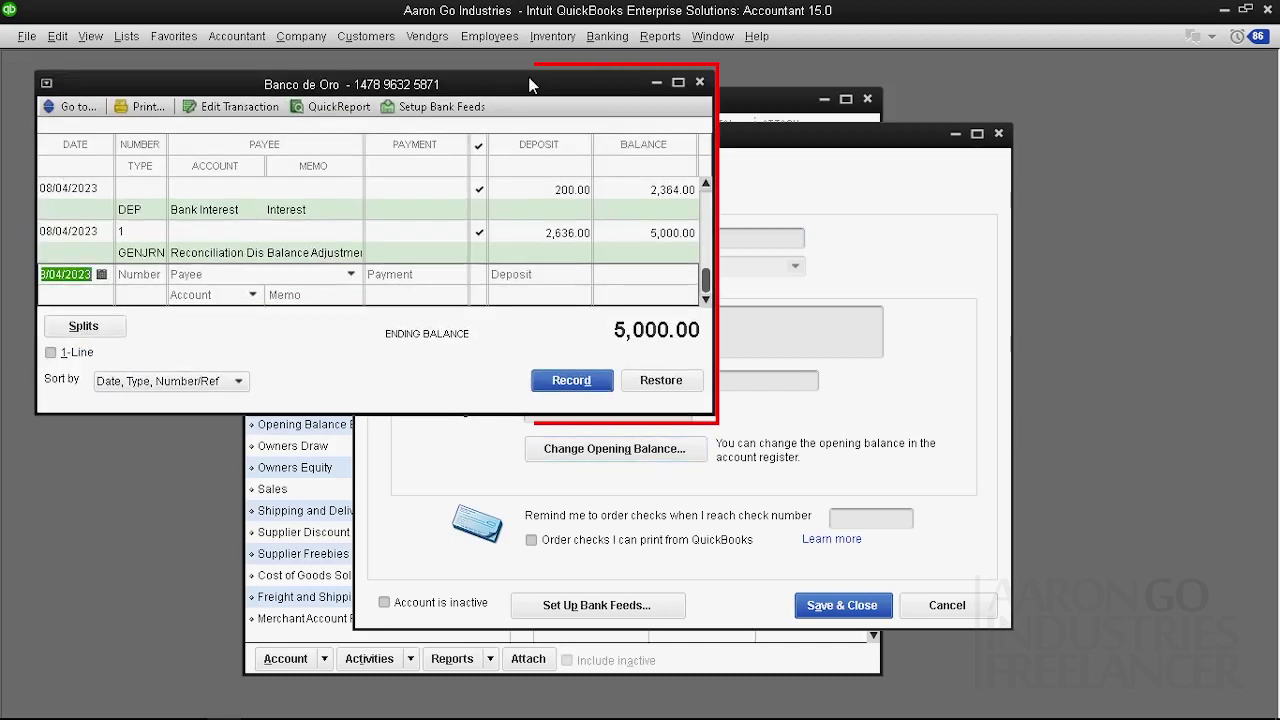
- Close the account editor and the Chart of Accounts, and reposition the Banco de Oro register on its own
click(1005, 138)
click(999, 134)
click(867, 99)
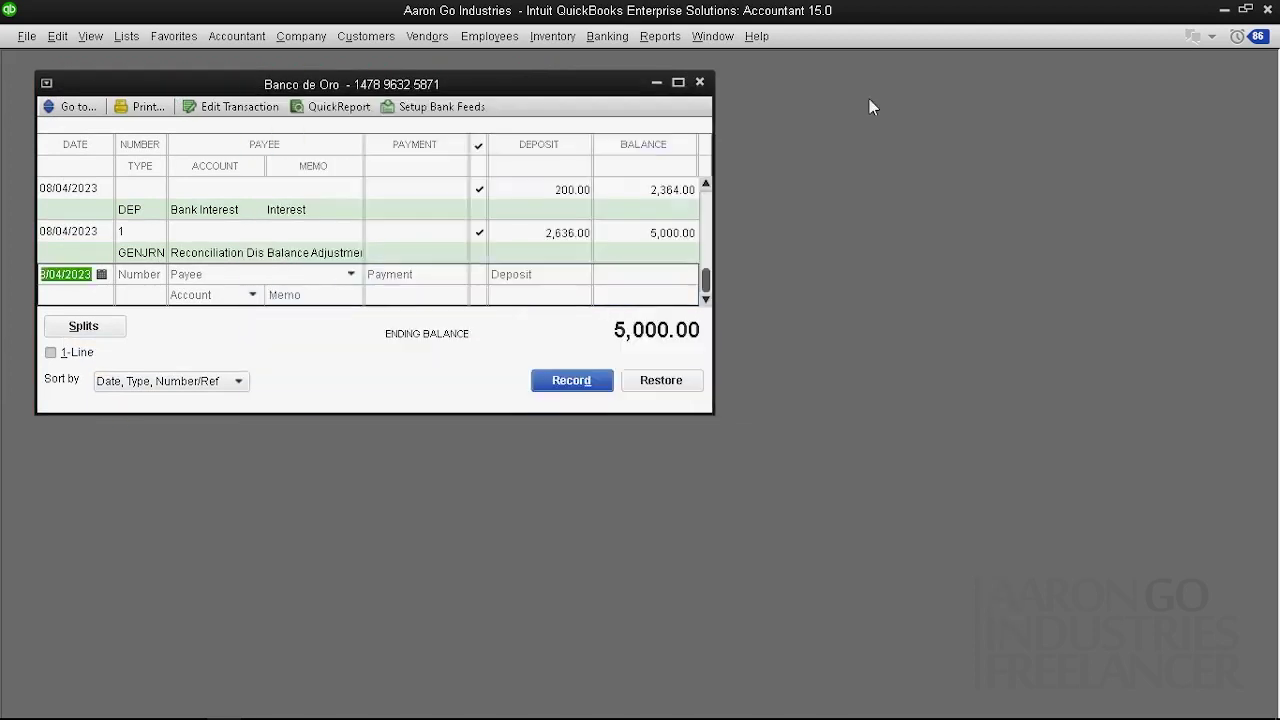
drag(478, 97, 484, 93)
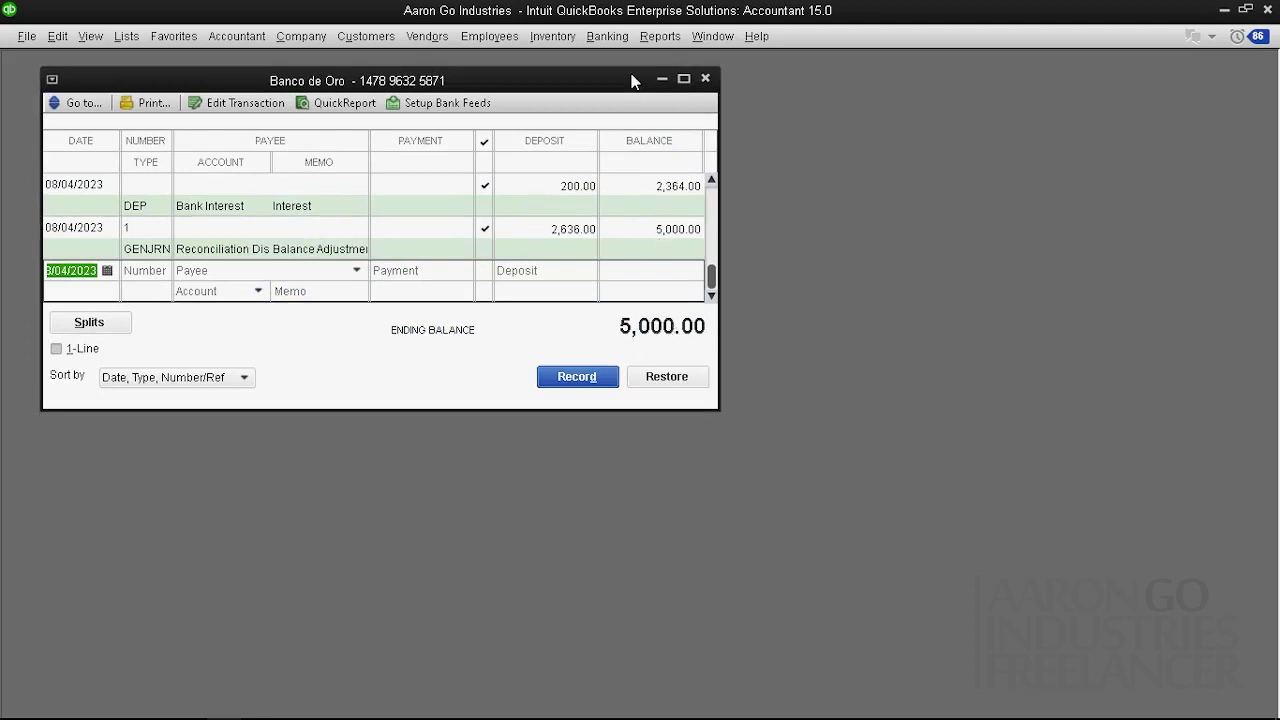
drag(633, 80, 587, 84)
click(607, 36)
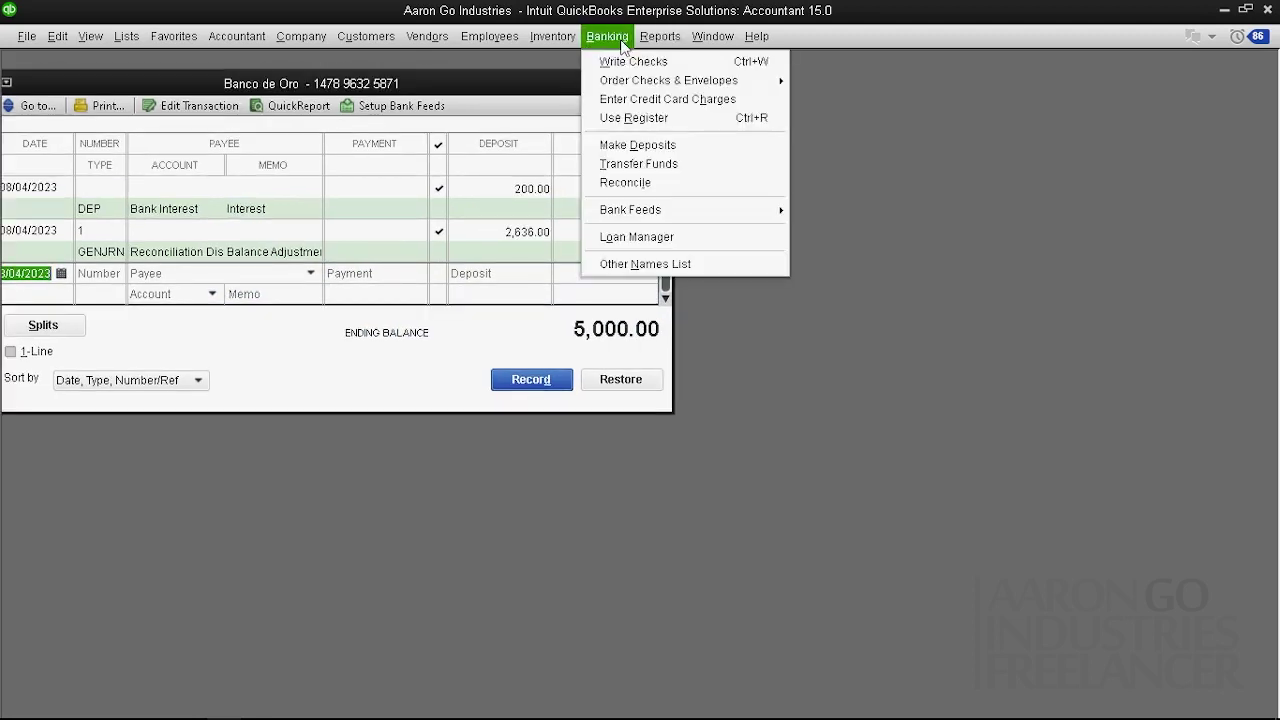
click(648, 183)
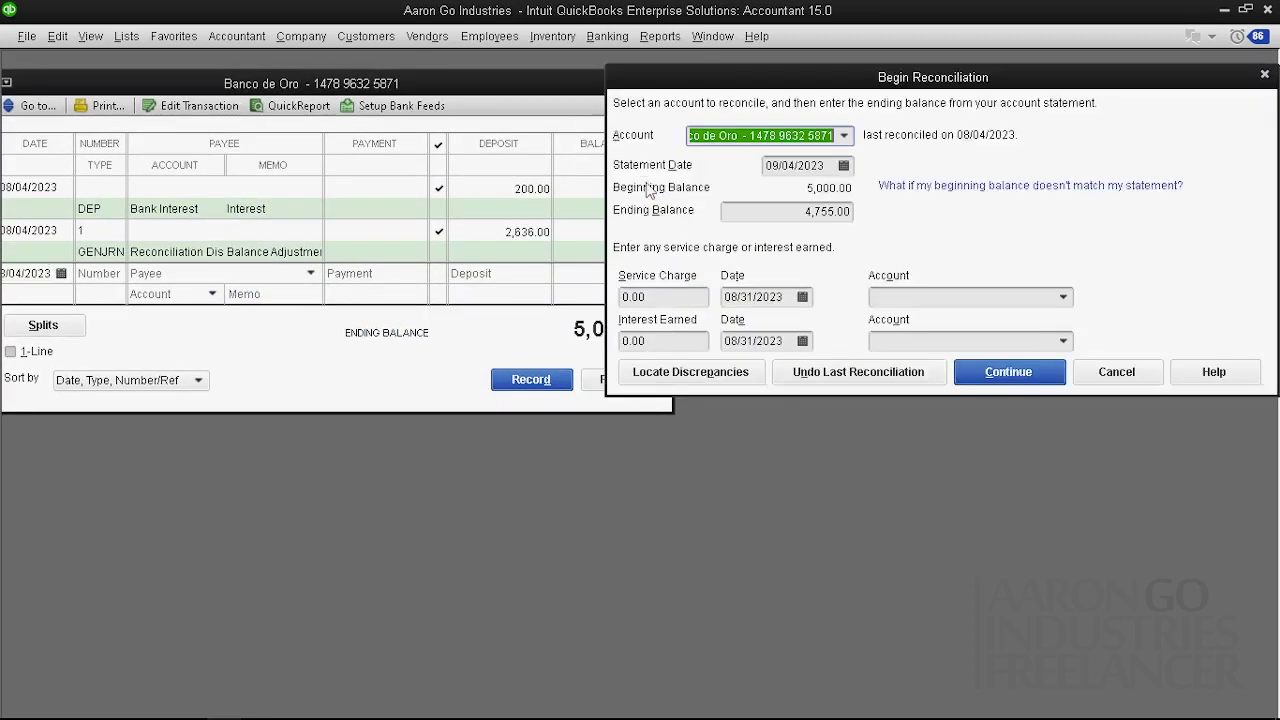
drag(763, 214, 890, 216)
key(BackSpace)
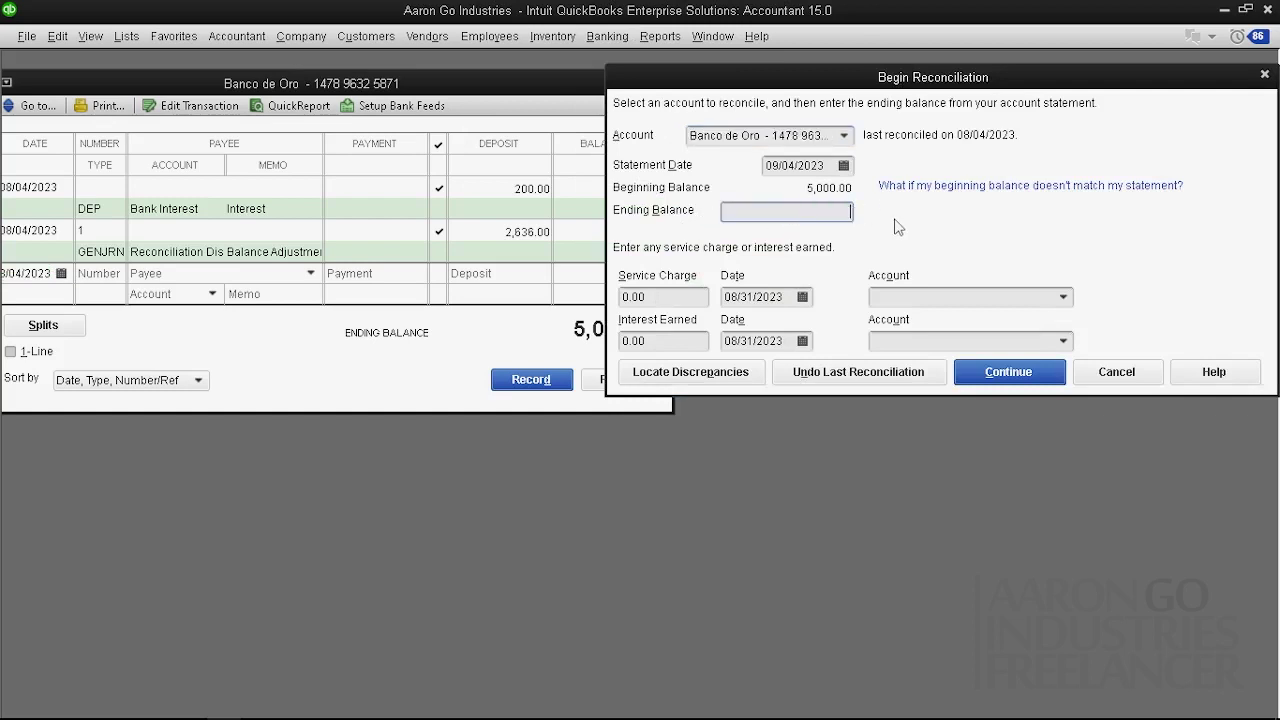
mouse_move(797, 88)
mouse_down()
mouse_move(831, 120)
mouse_move(812, 98)
mouse_up()
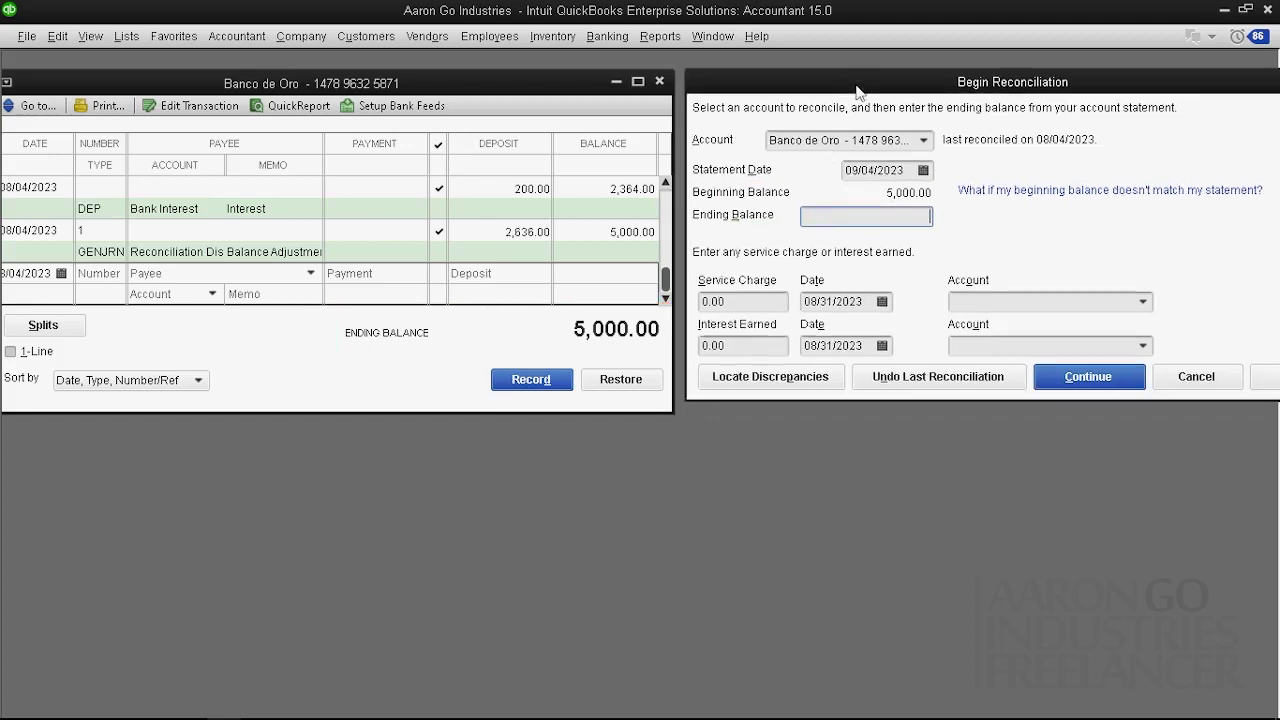
mouse_move(861, 96)
mouse_down()
mouse_move(857, 83)
mouse_move(806, 93)
mouse_move(860, 97)
mouse_up()
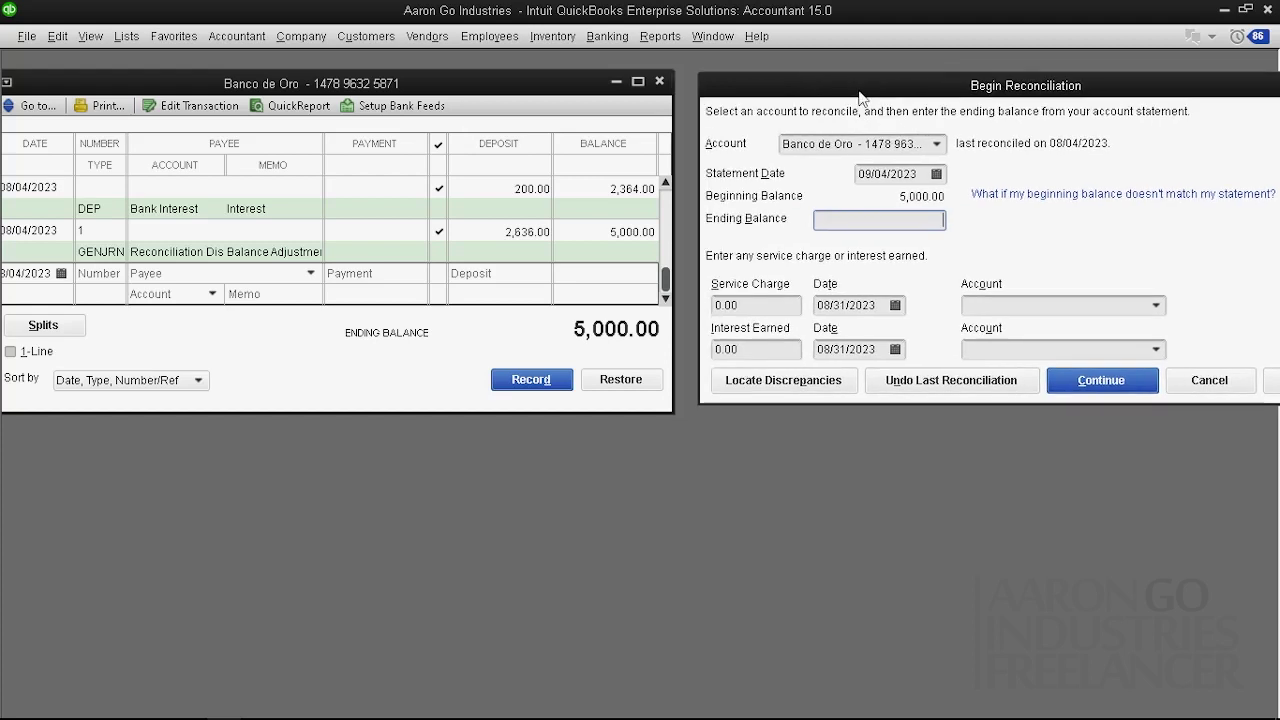
click(1203, 386)
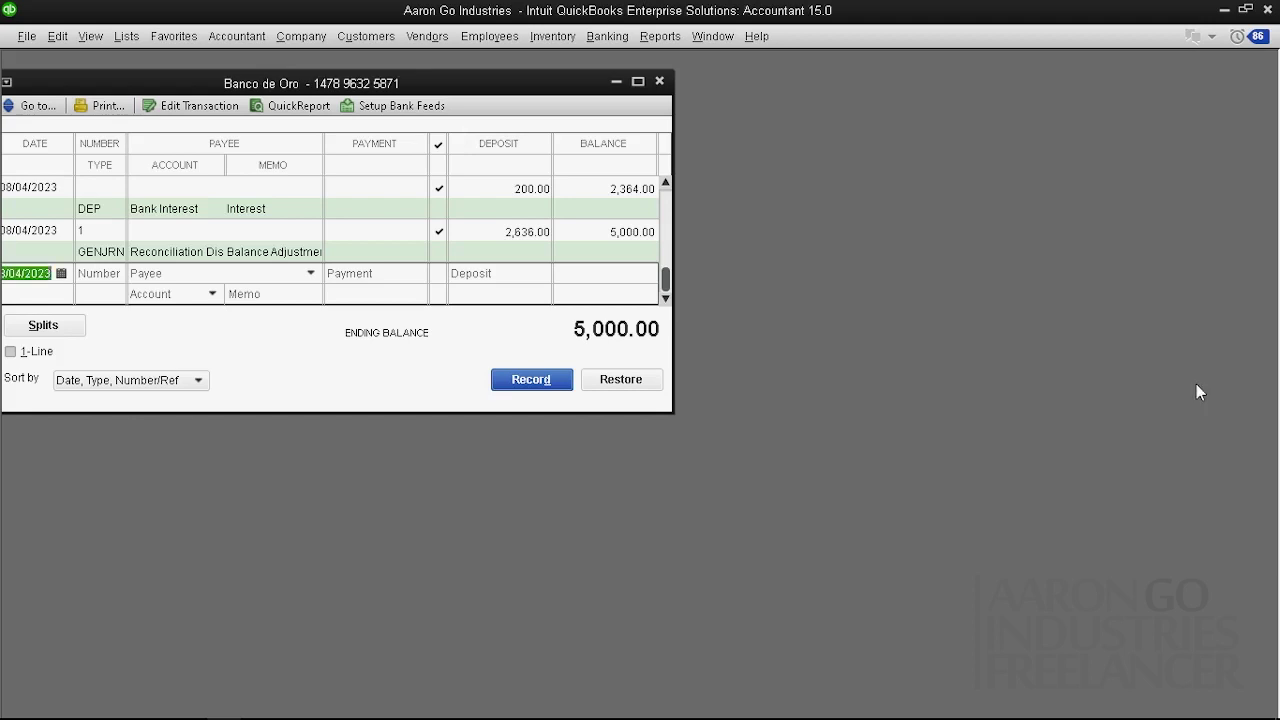
- Open the general journal entry form and place it beside the Banco de Oro register
drag(527, 91, 539, 83)
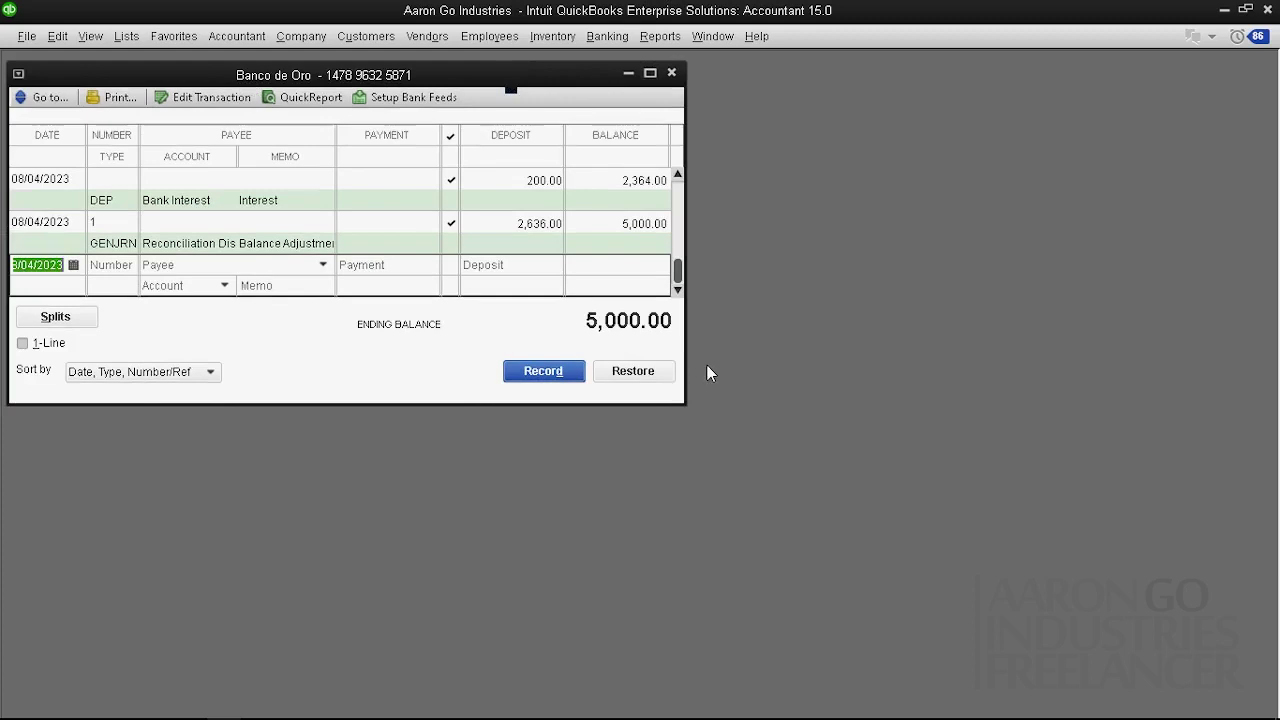
click(289, 38)
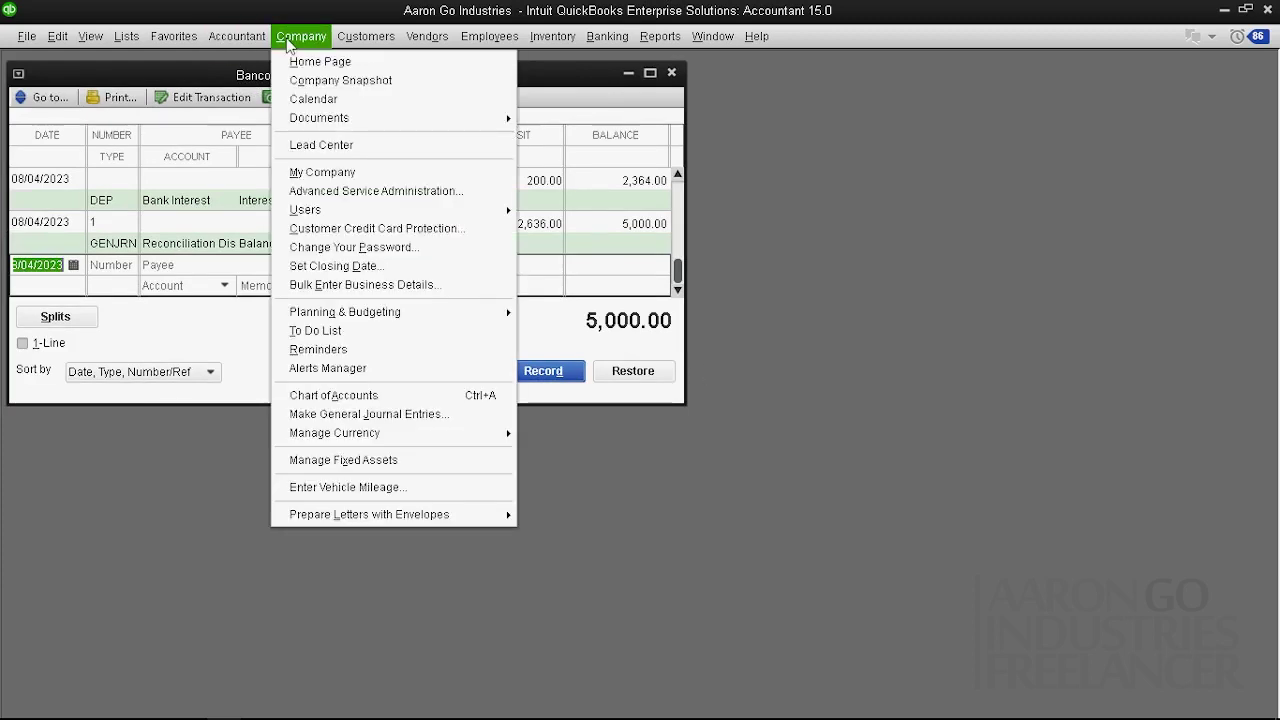
click(410, 420)
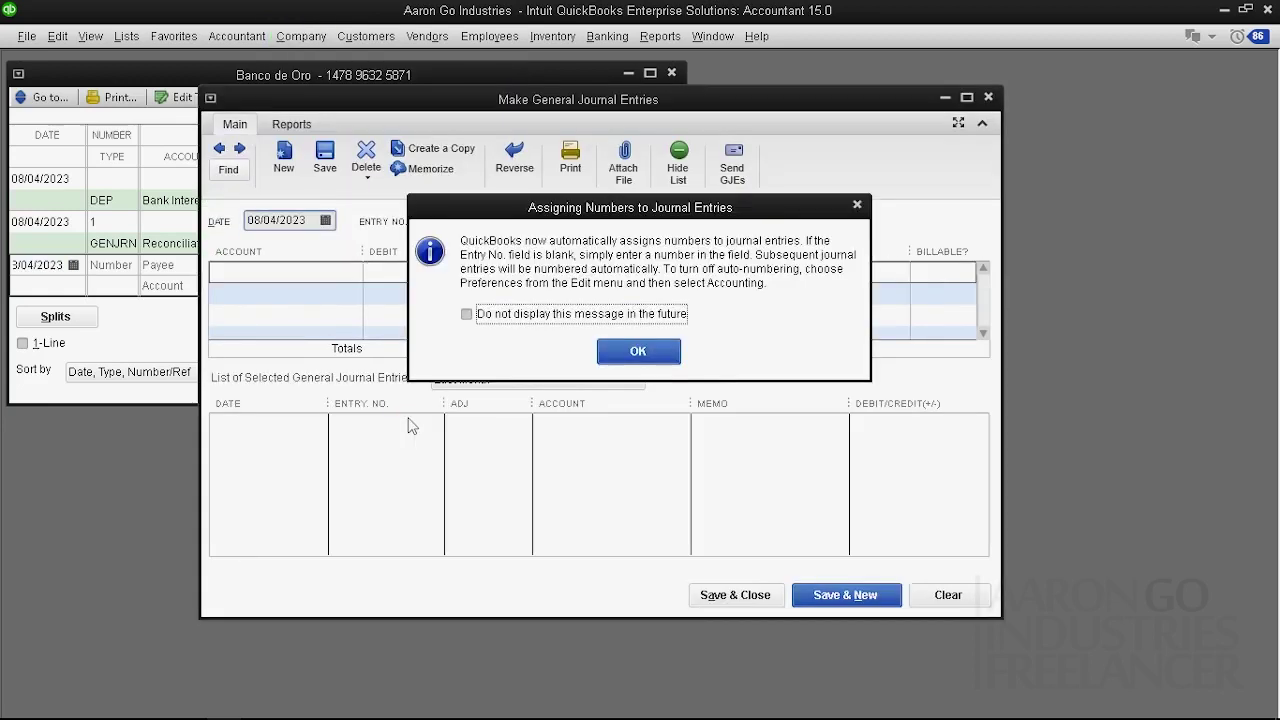
click(638, 351)
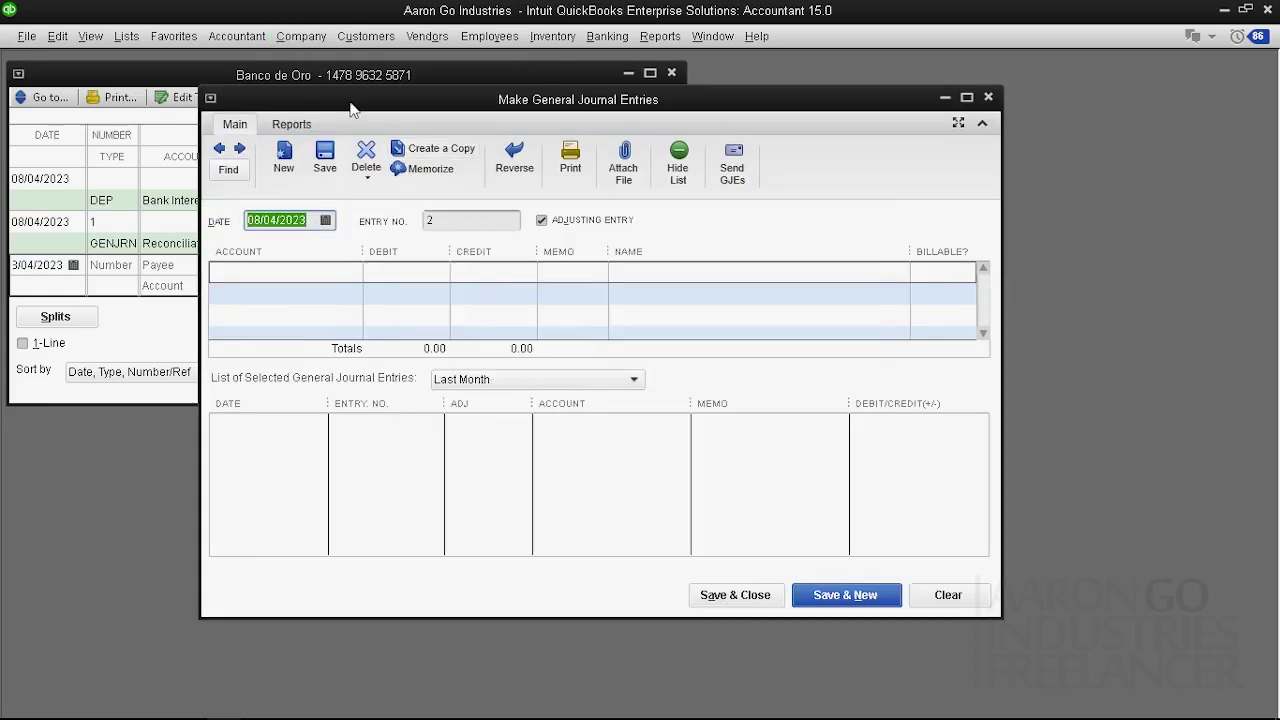
drag(355, 100, 610, 171)
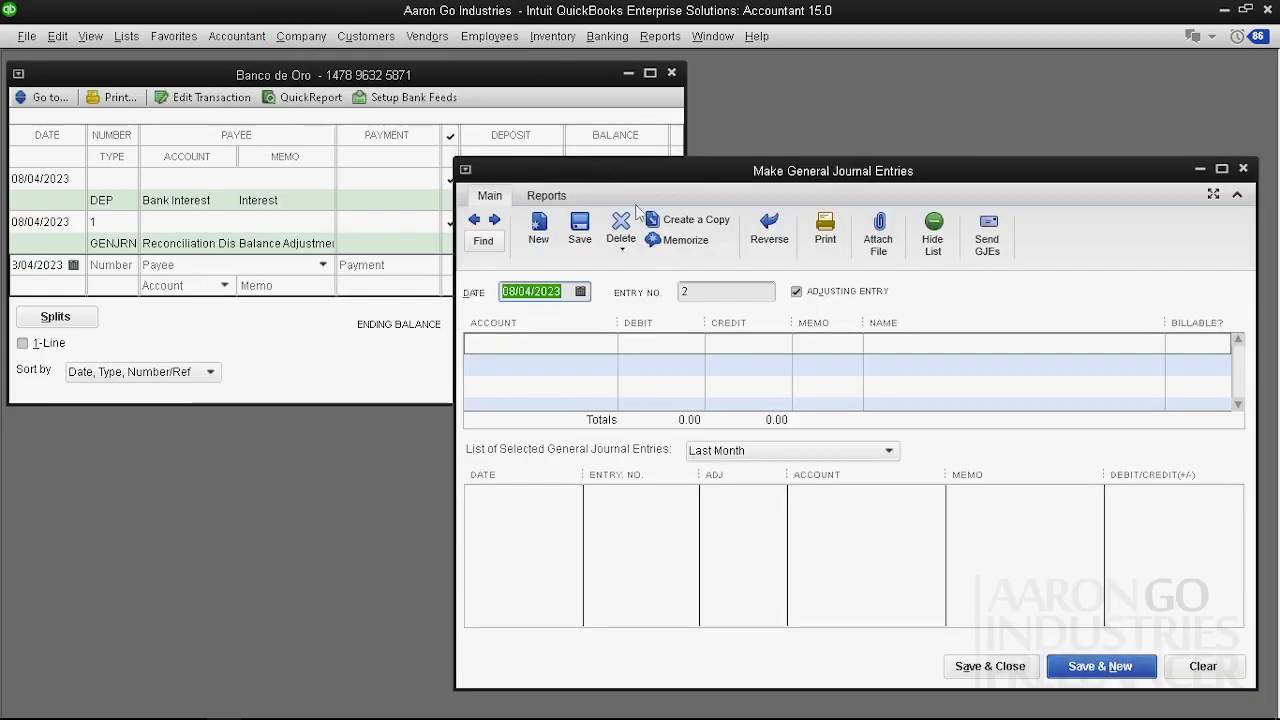
click(346, 82)
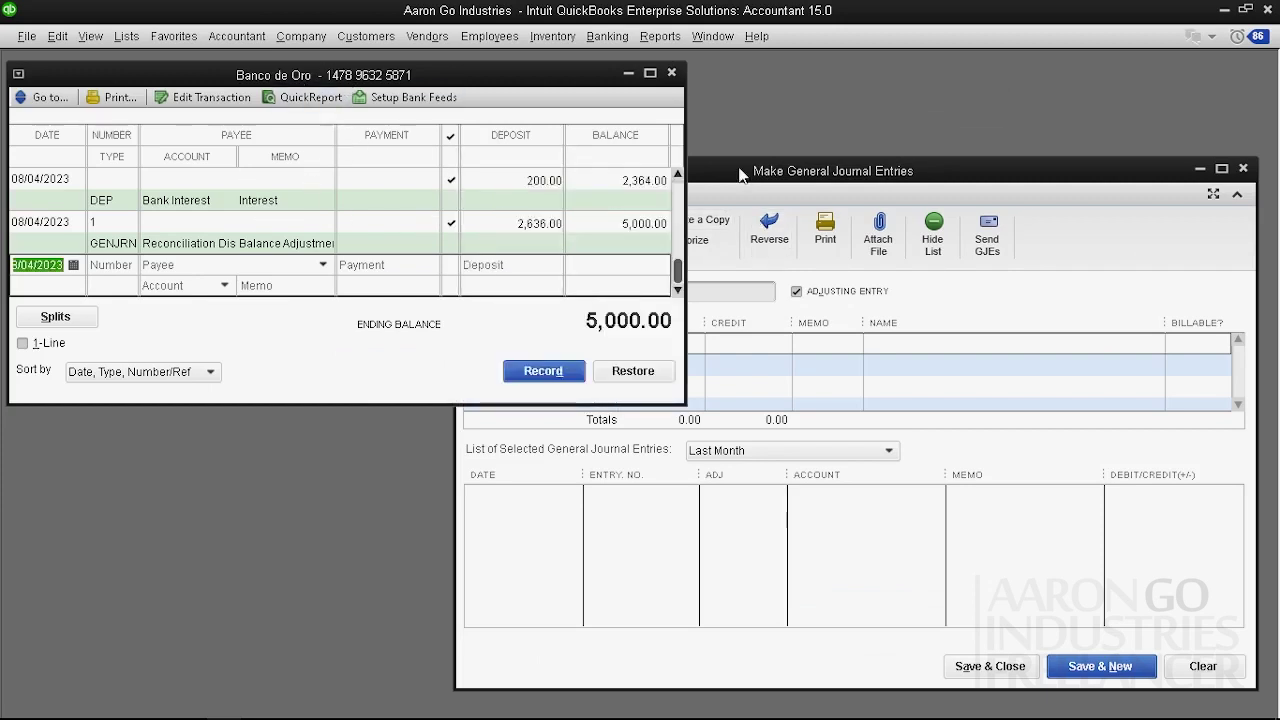
click(793, 188)
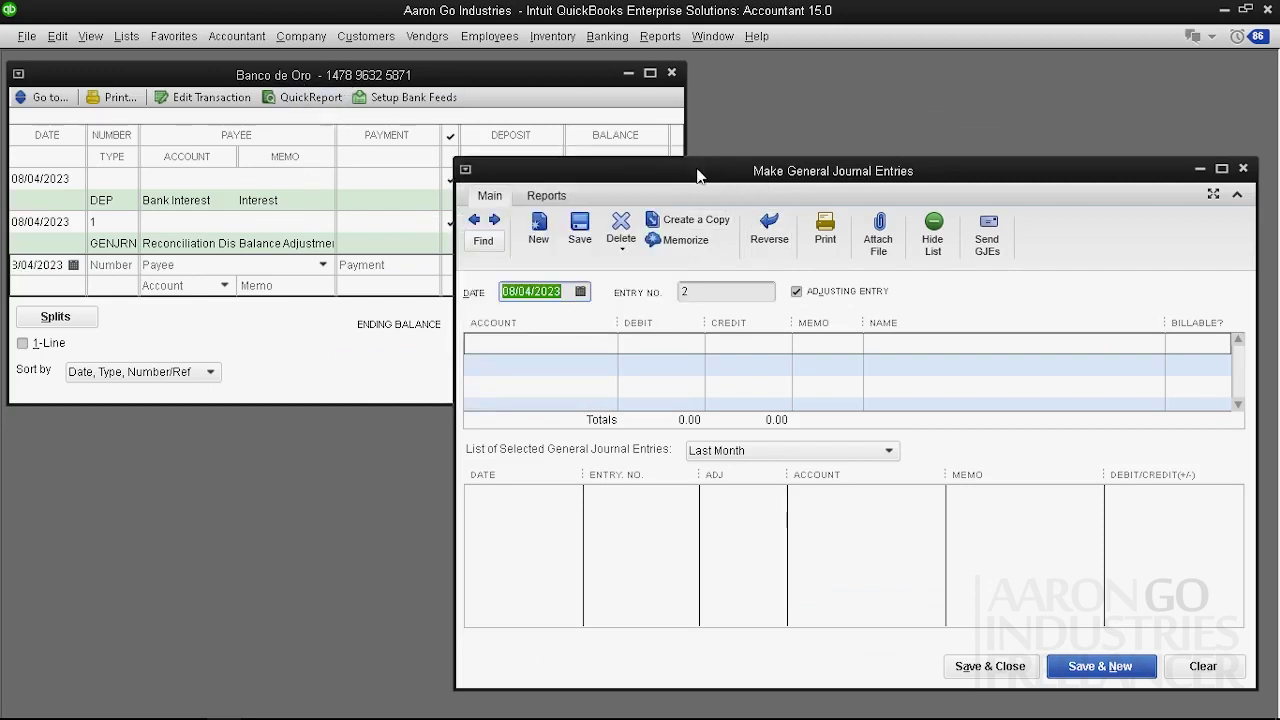
mouse_move(698, 176)
mouse_down()
mouse_move(857, 179)
mouse_move(829, 154)
mouse_up()
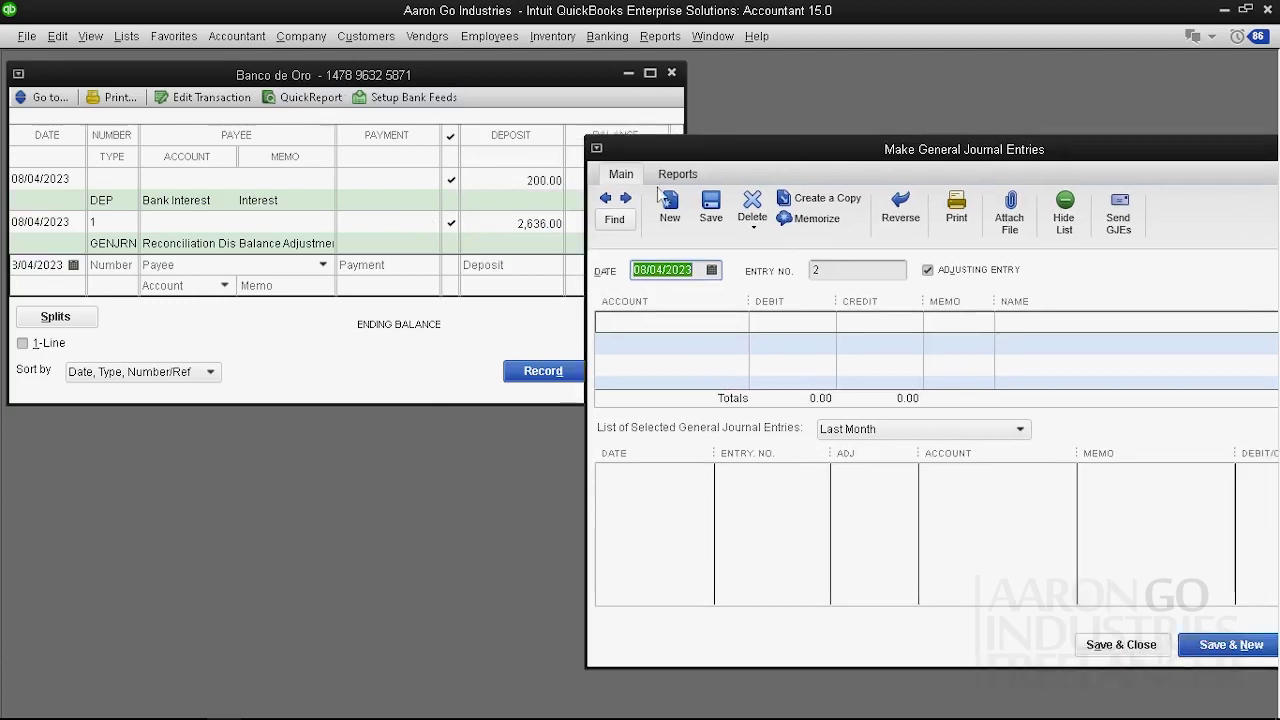
- Go back to journal entry 1, shrink its window and place it below the Banco de Oro register
click(606, 200)
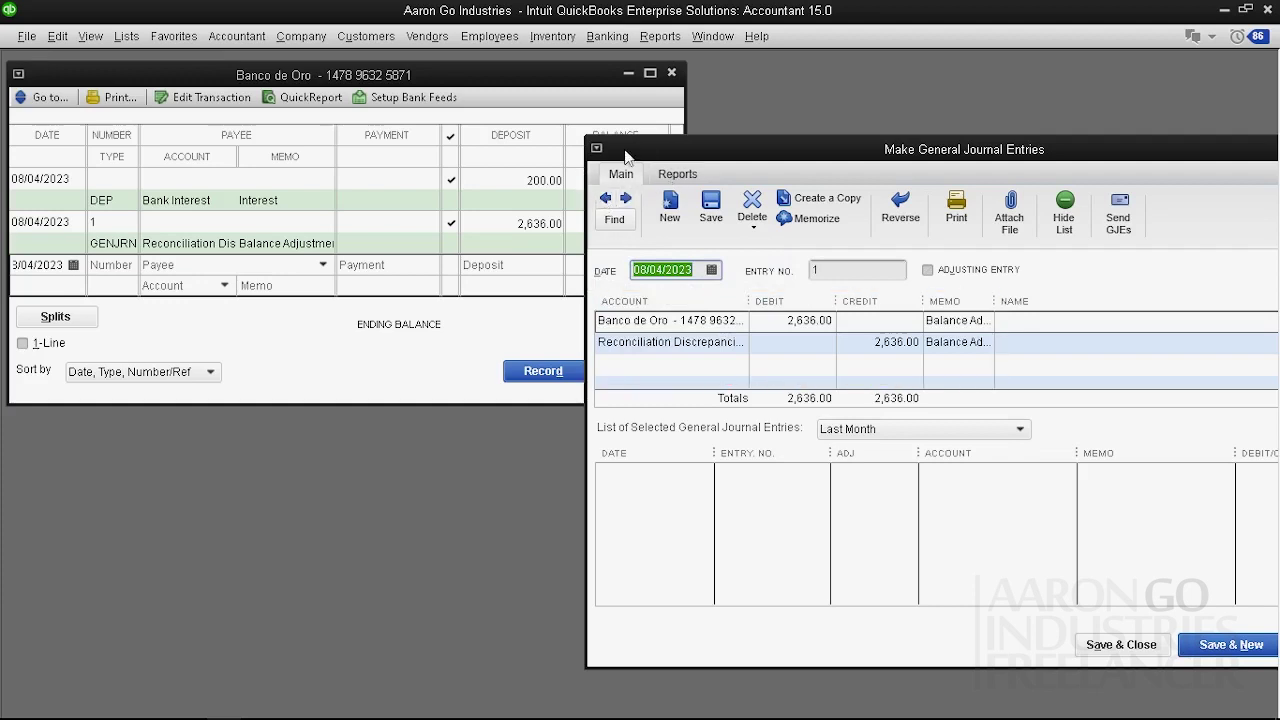
drag(626, 157, 738, 159)
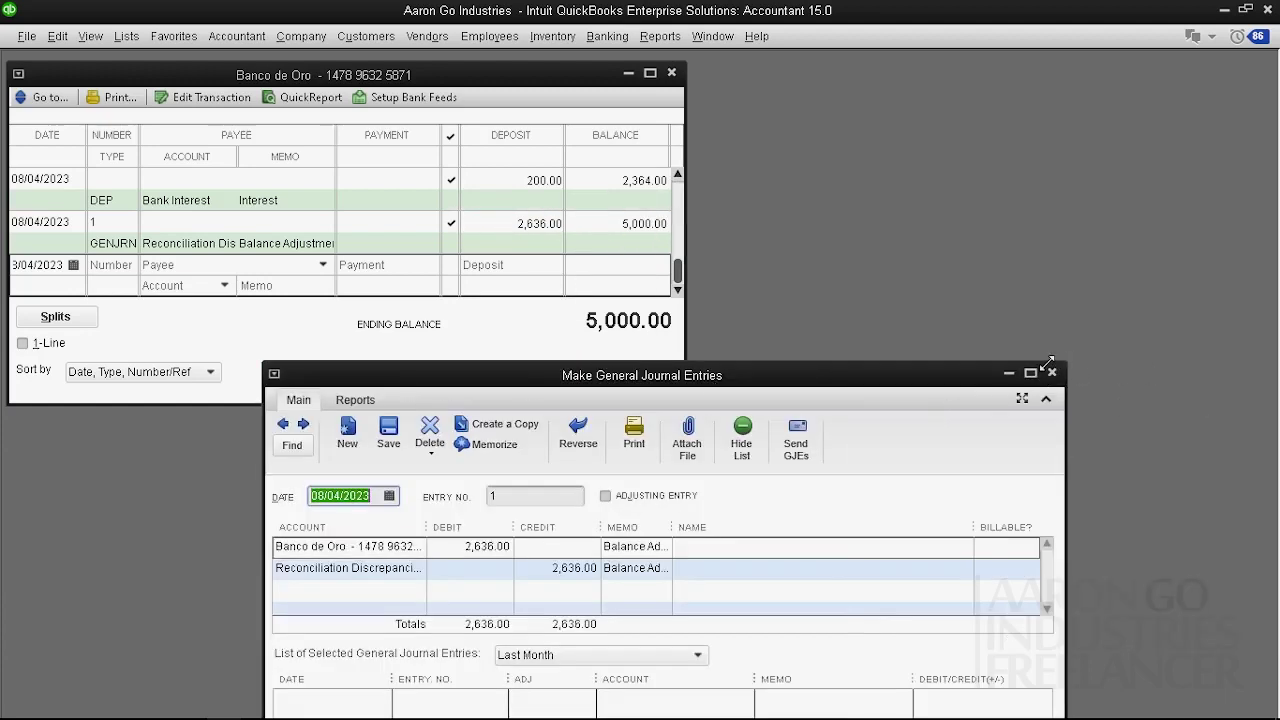
drag(1067, 370, 991, 397)
drag(731, 407, 398, 363)
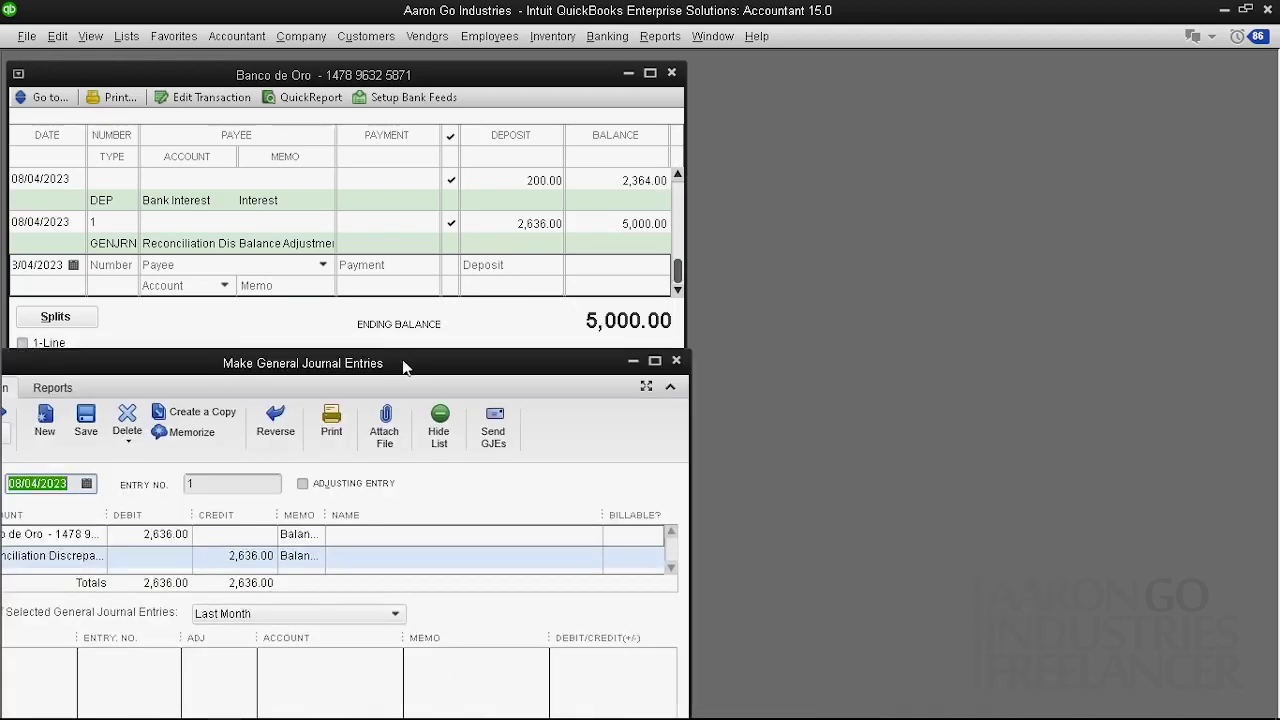
click(607, 36)
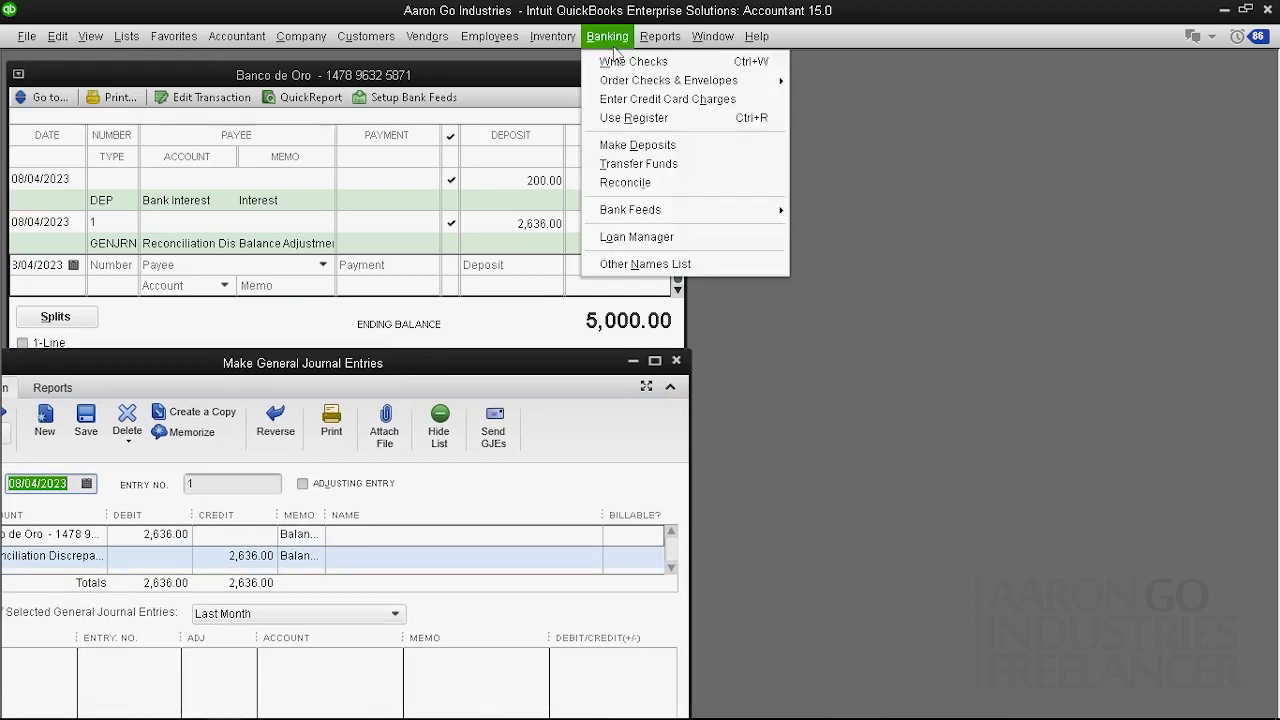
click(654, 183)
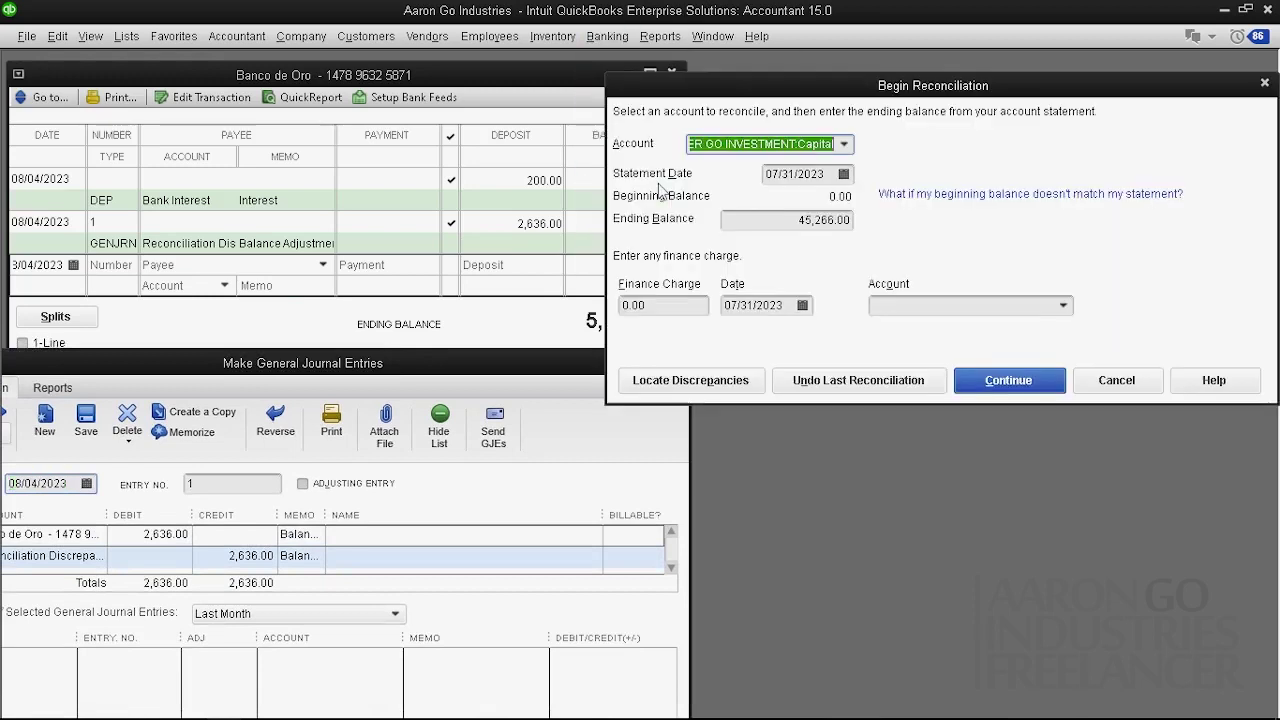
click(1136, 386)
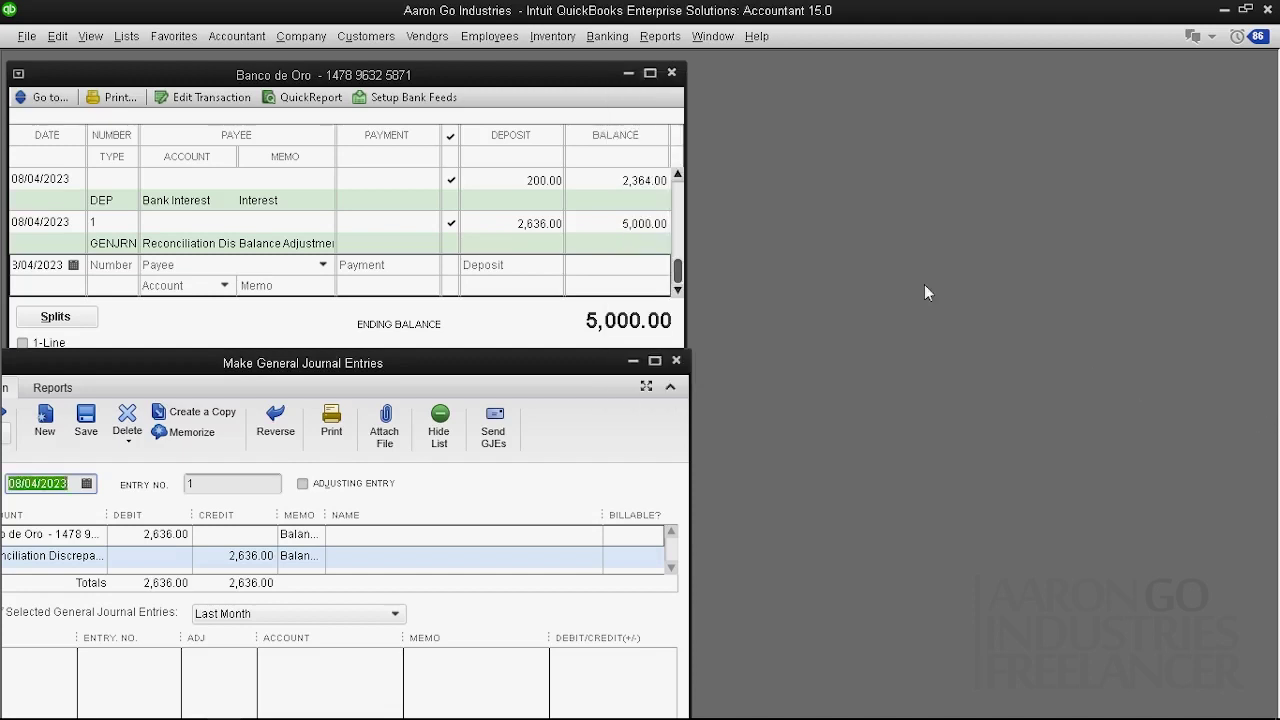
- Begin reconciling the Banco de Oro account with a blank ending balance, compare its beginning balance with the register, and cancel the reconciliation
click(625, 37)
click(652, 183)
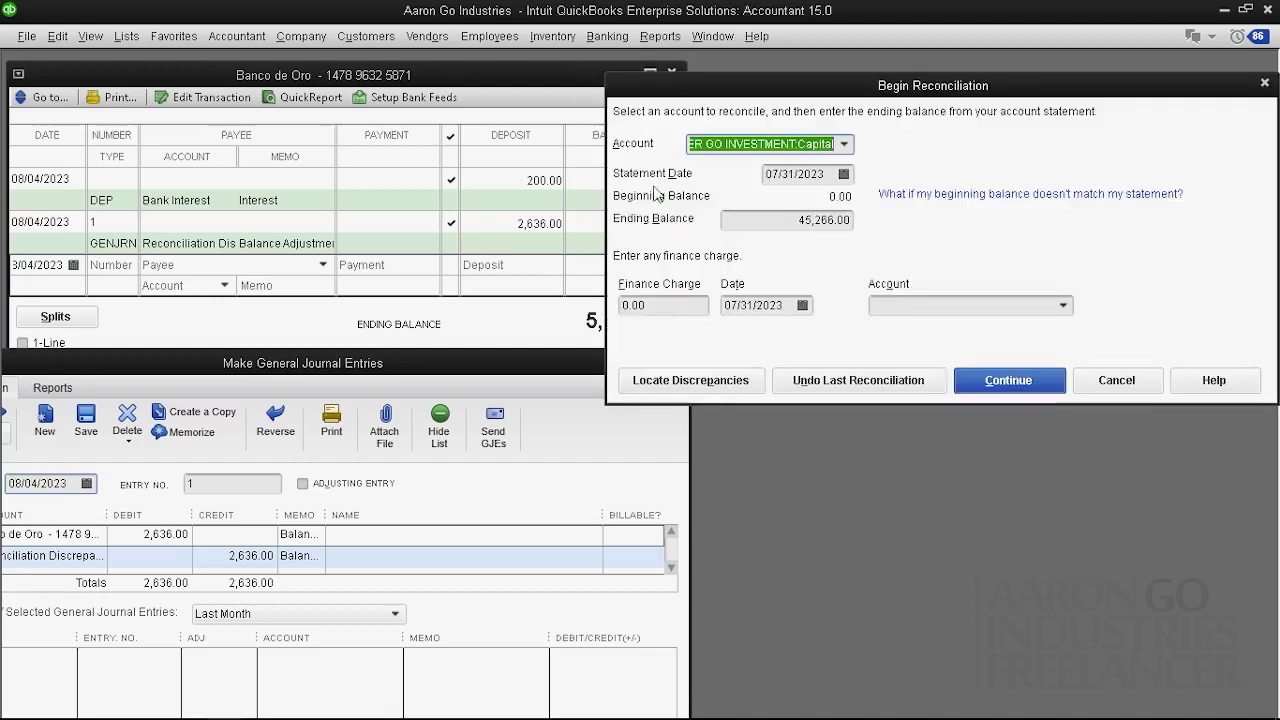
click(846, 145)
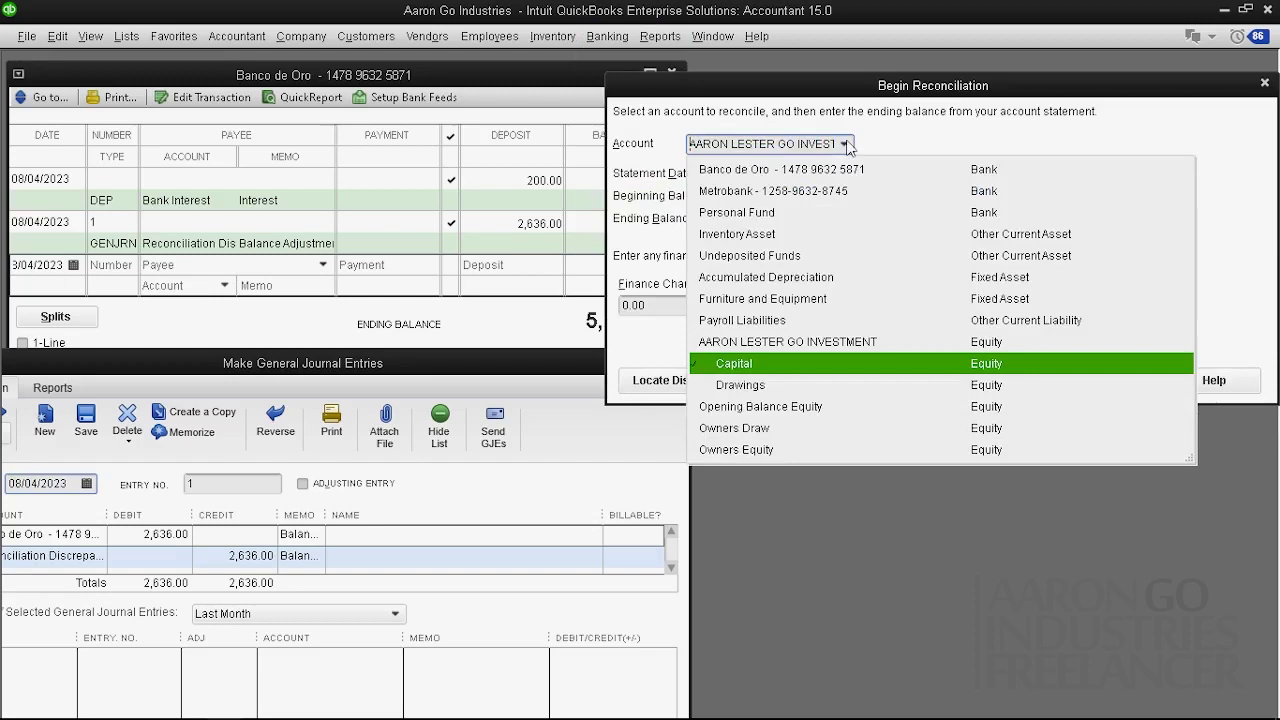
click(795, 178)
click(800, 219)
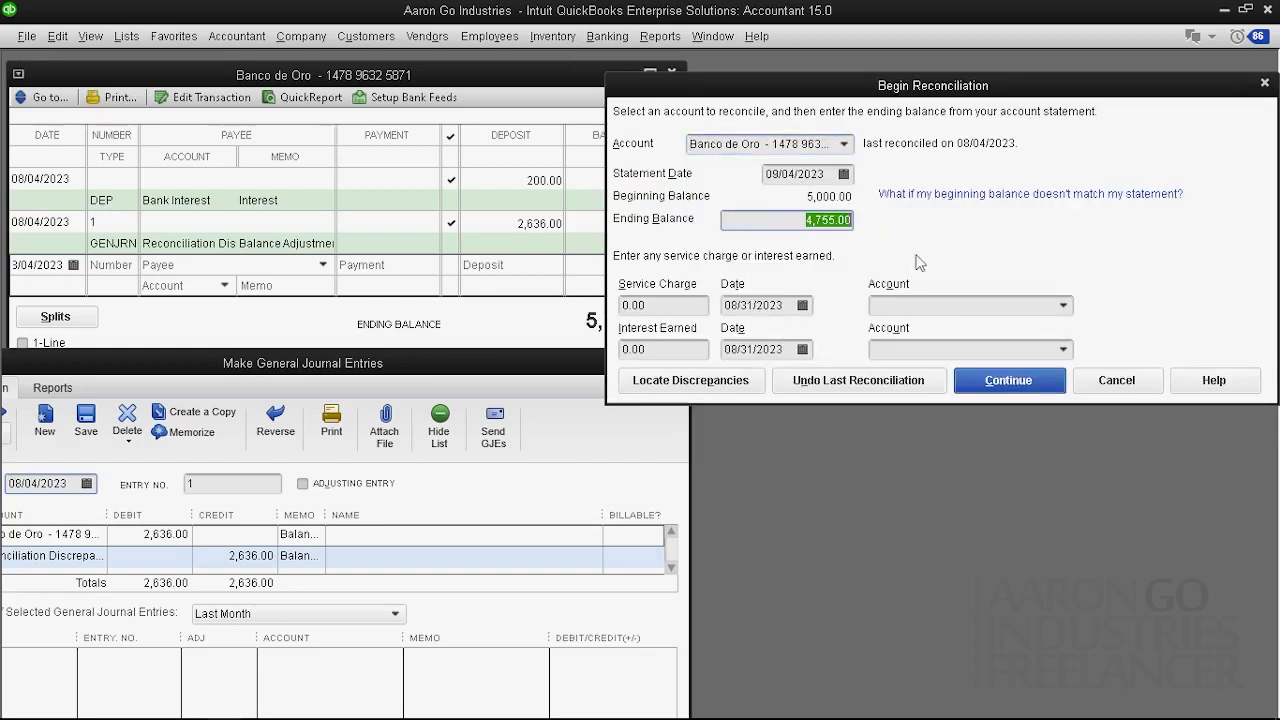
key(Delete)
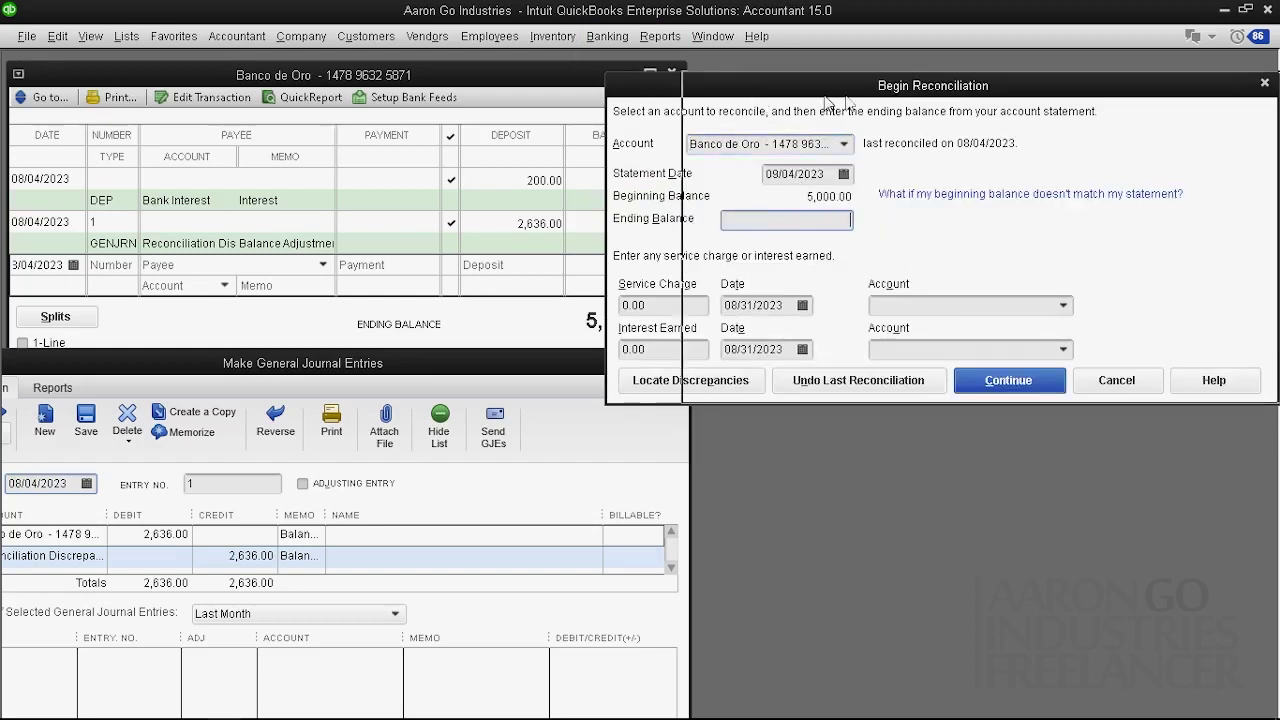
drag(752, 88, 877, 87)
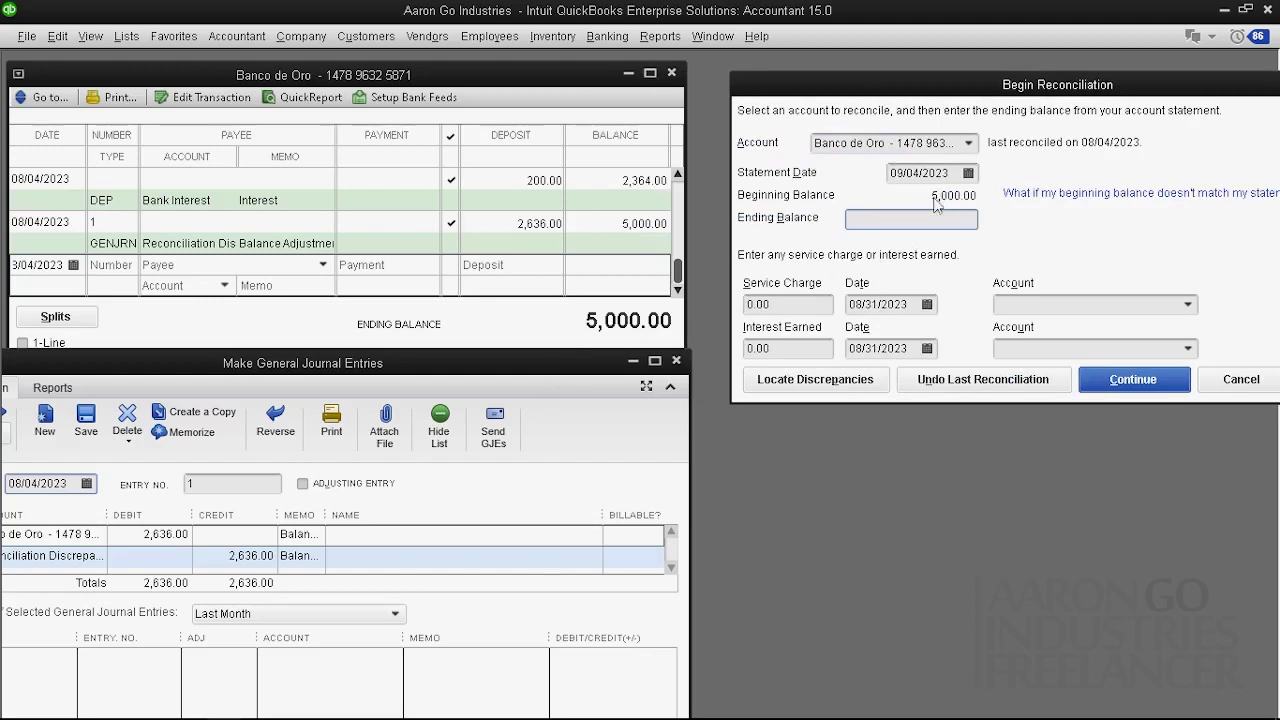
drag(962, 87, 924, 89)
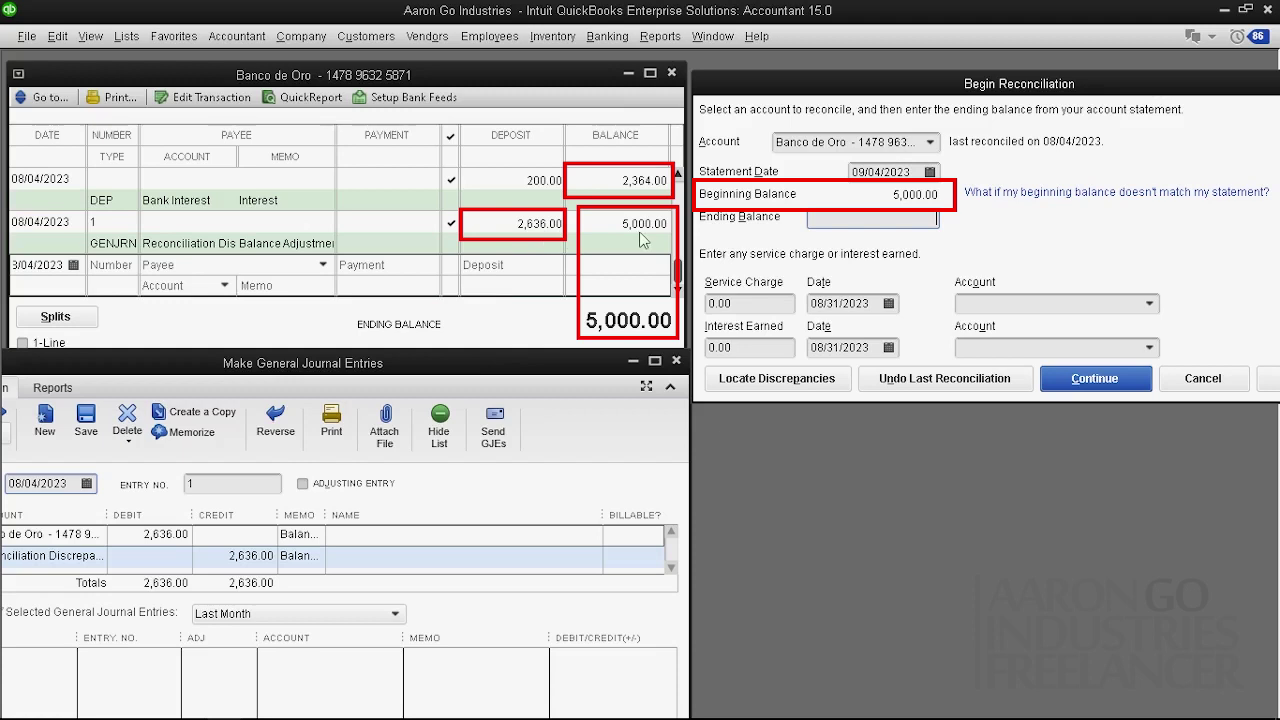
click(1203, 379)
- Rearrange the Banco de Oro register and the general journal entry window so they sit side by side
mouse_move(242, 370)
mouse_down()
mouse_move(395, 347)
mouse_move(804, 165)
mouse_move(829, 126)
mouse_up()
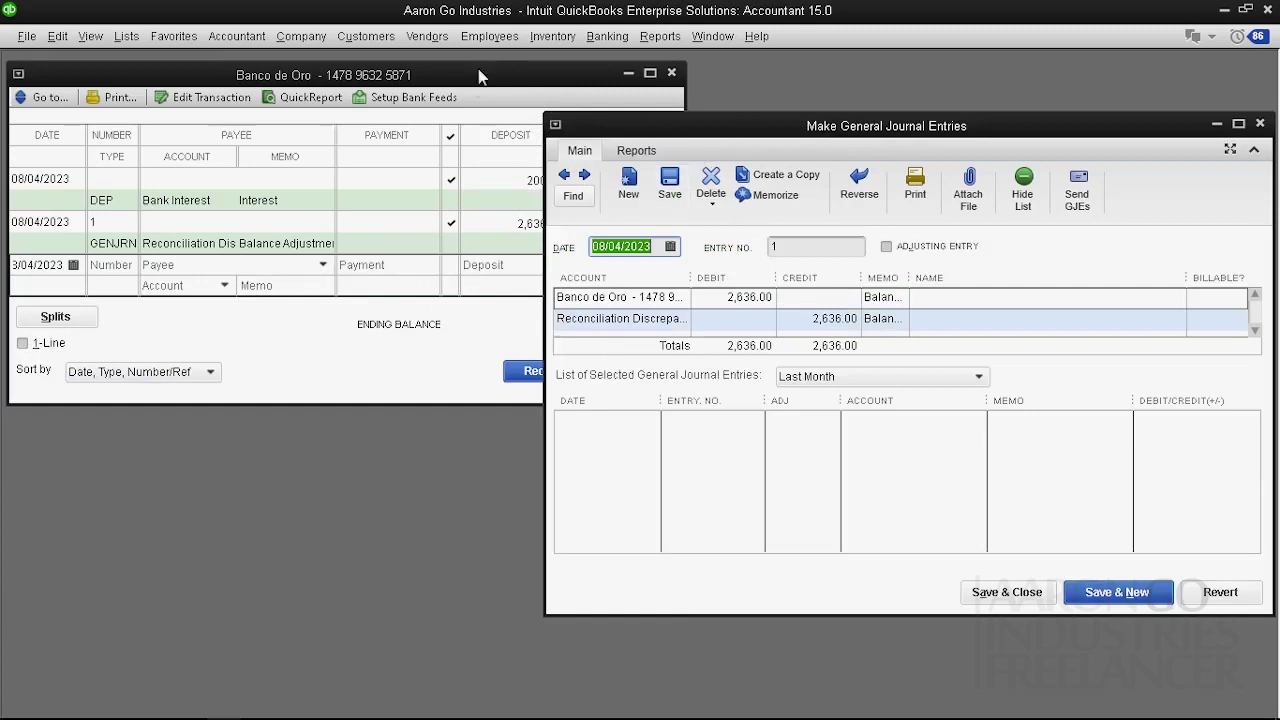
drag(480, 74, 472, 74)
click(744, 330)
drag(744, 126, 738, 407)
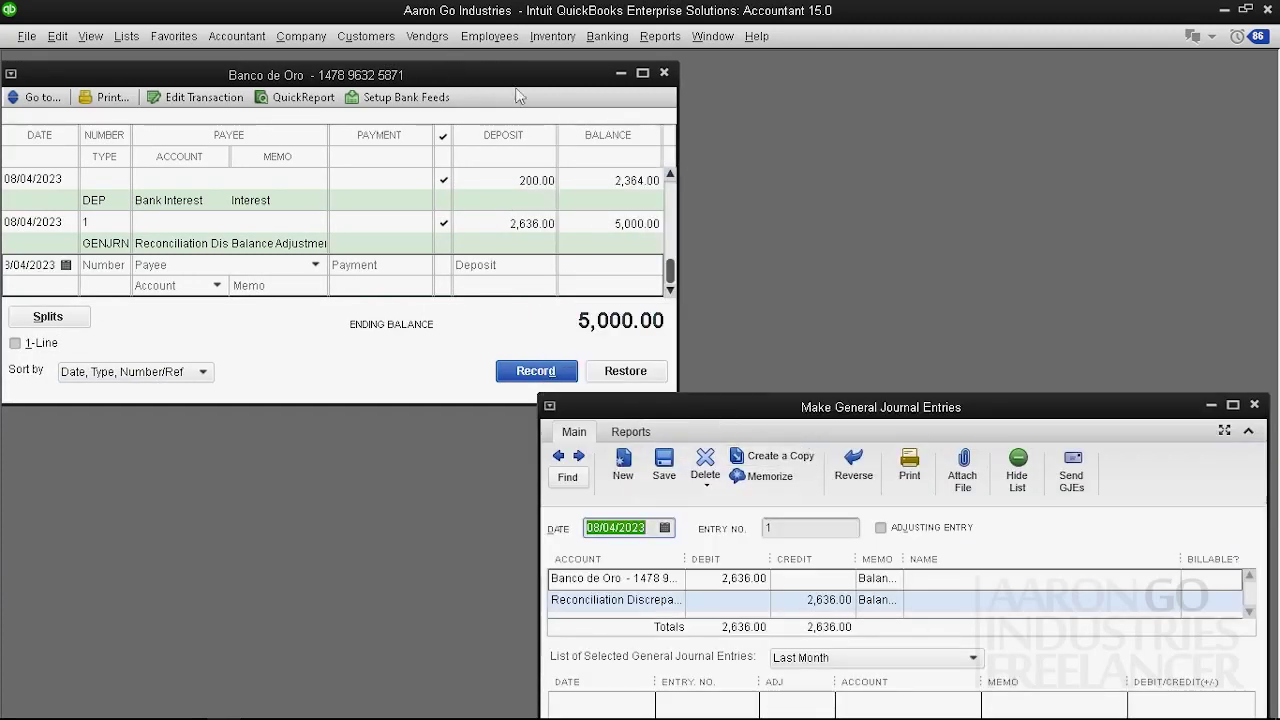
drag(433, 74, 260, 76)
drag(697, 413, 688, 94)
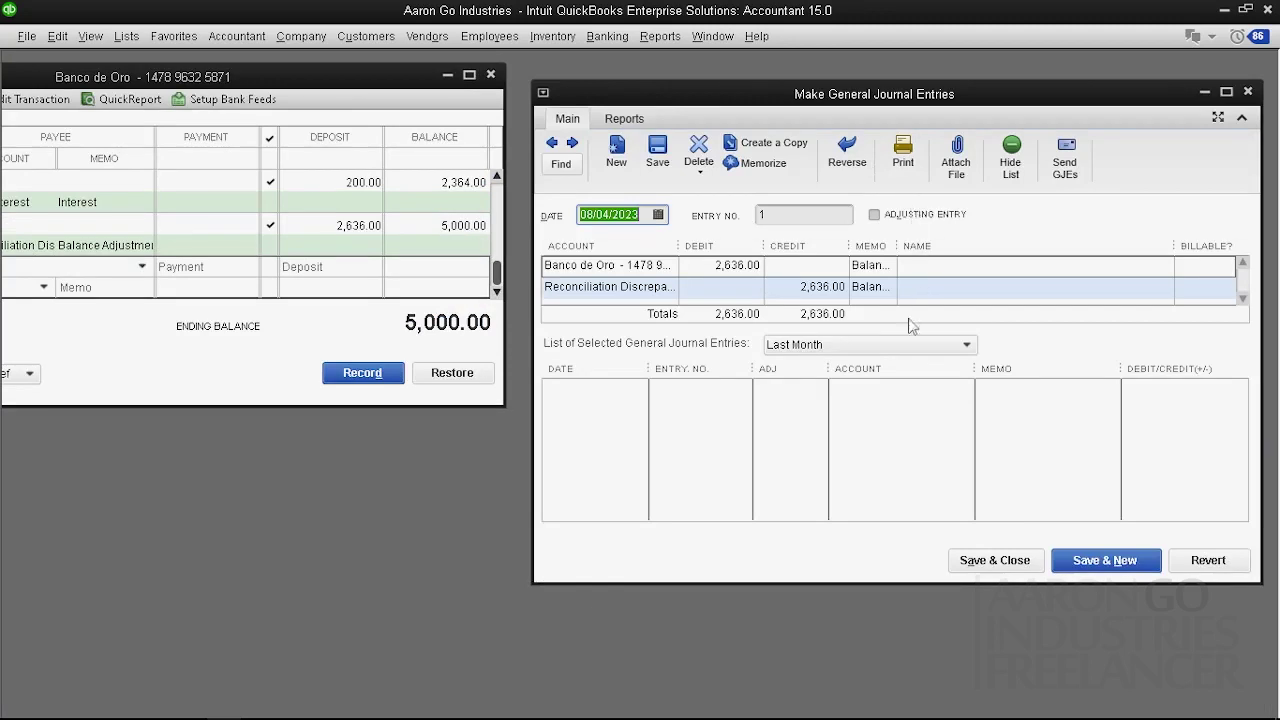
- Widen the Account, Debit and Credit columns in journal entry 1 so the full account names fit
double_click(897, 246)
drag(856, 247, 946, 246)
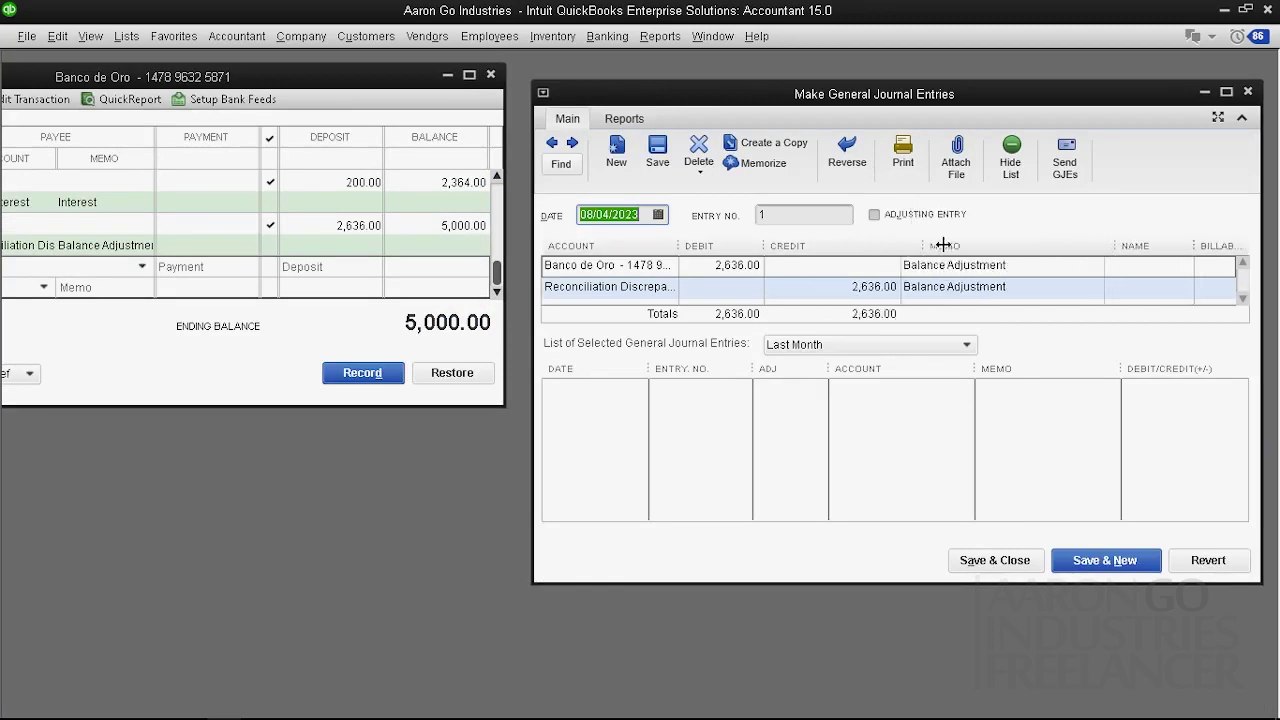
drag(765, 246, 845, 246)
drag(687, 247, 800, 246)
- Examine the Banco de Oro debit line and the Reconciliation Discrepancies credit line, checking the latter's account type in the account list
click(735, 267)
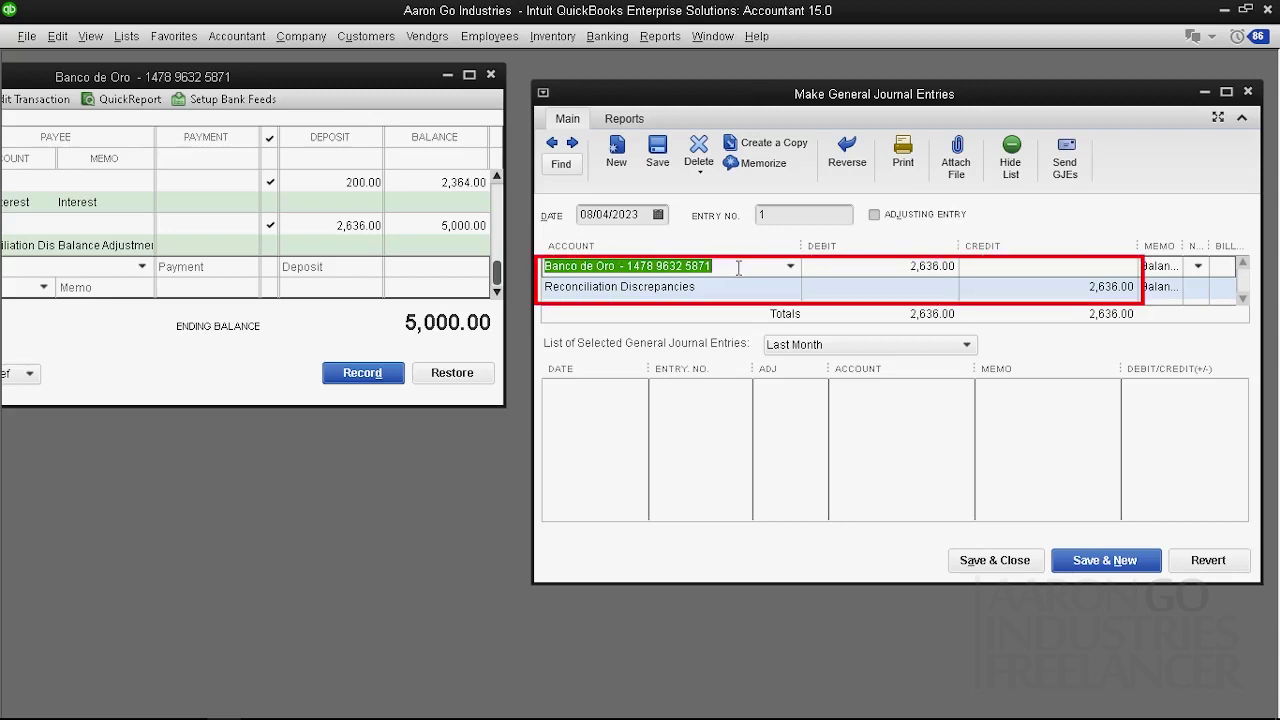
click(898, 267)
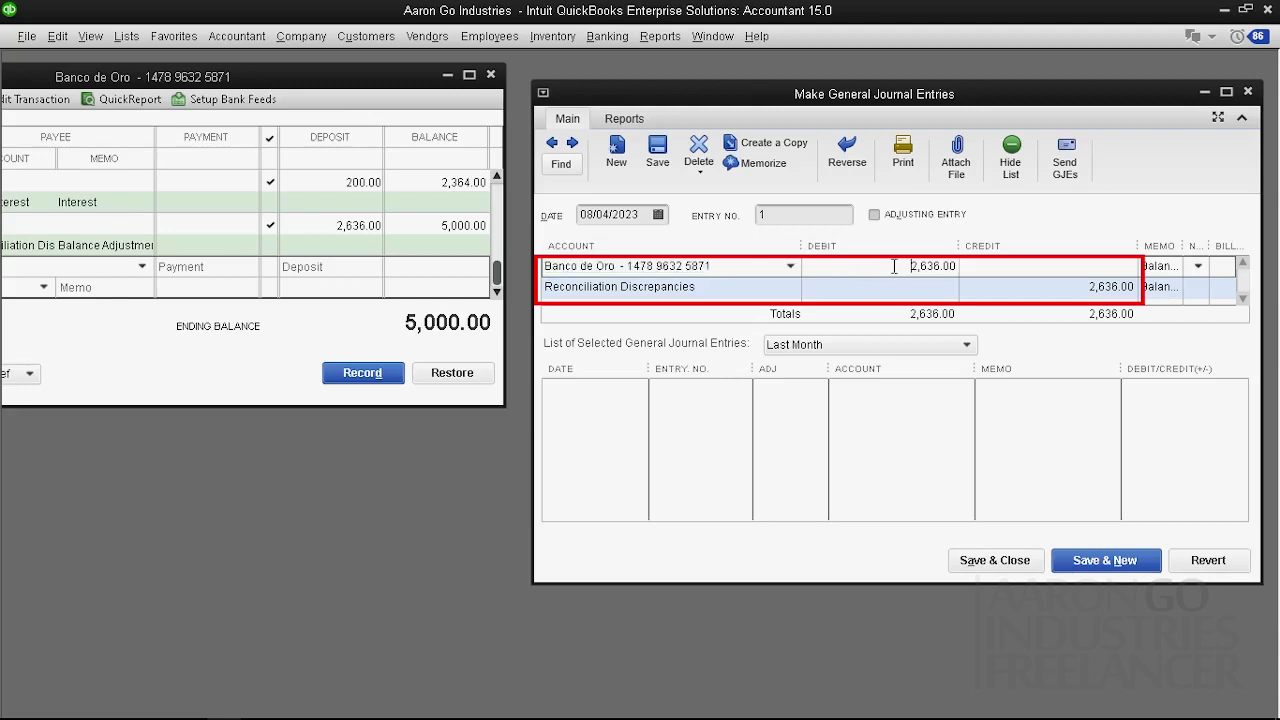
click(794, 289)
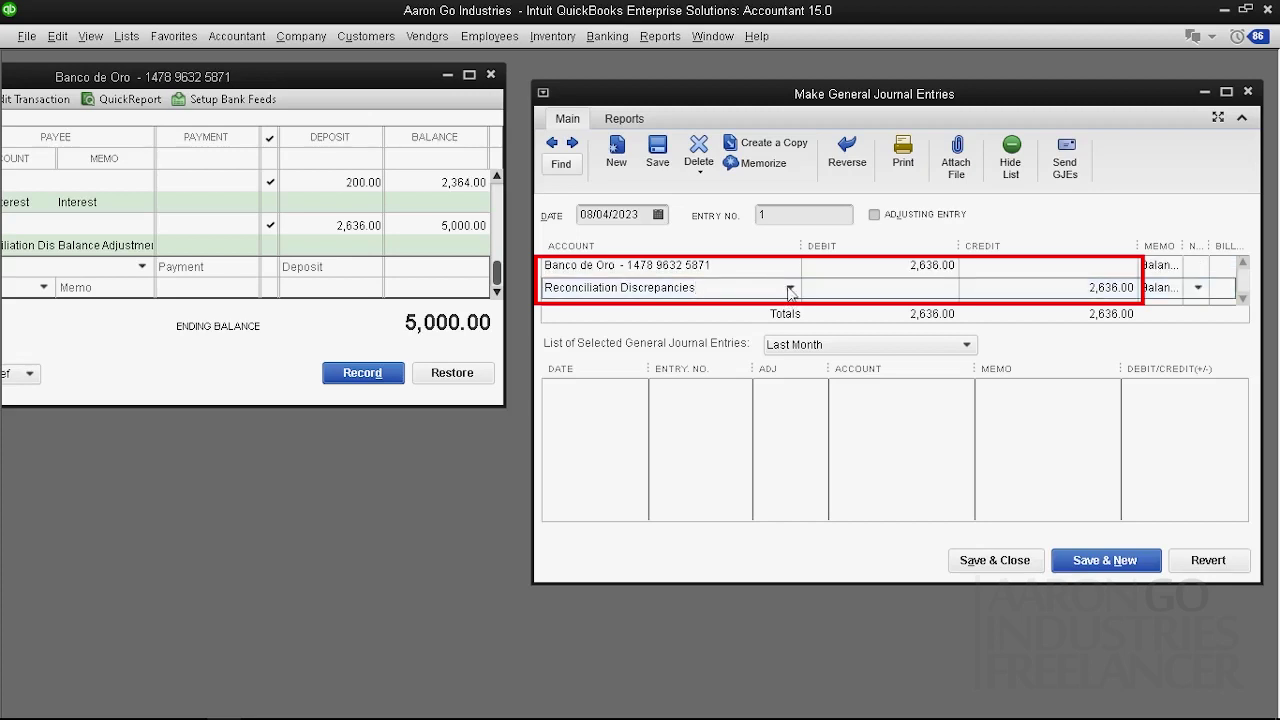
click(790, 288)
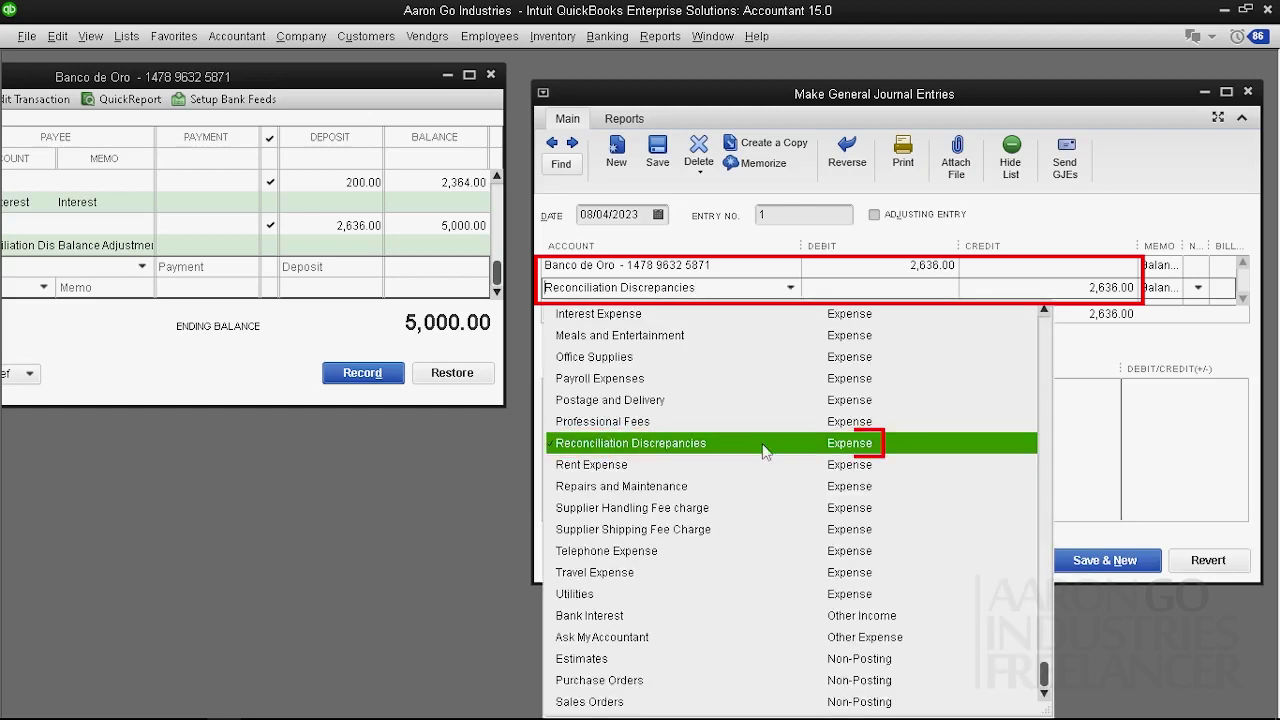
click(790, 288)
click(786, 267)
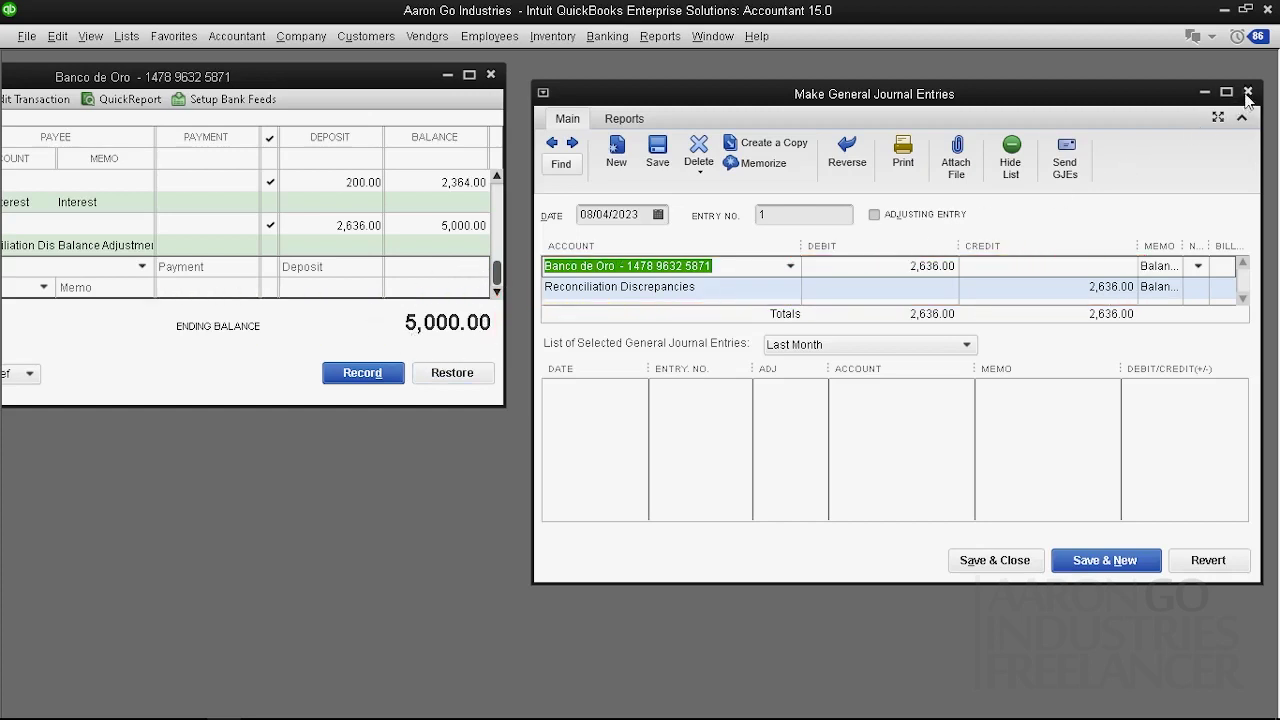
click(785, 288)
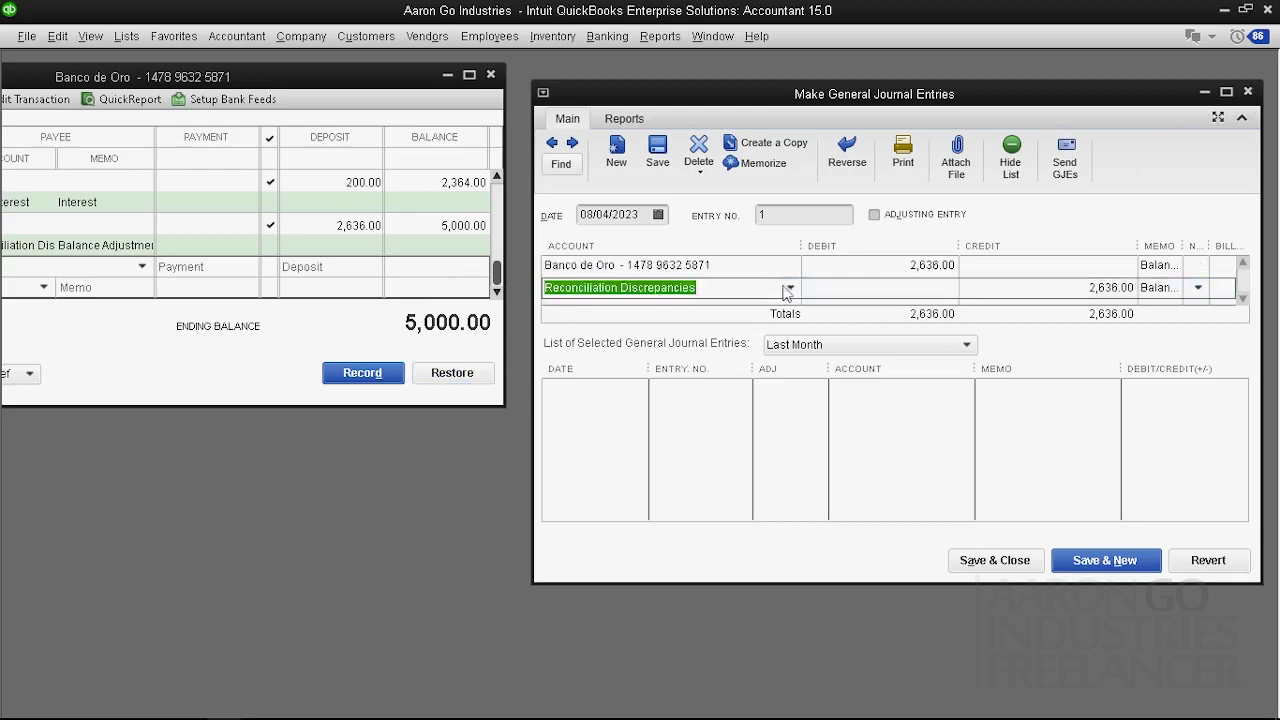
click(791, 287)
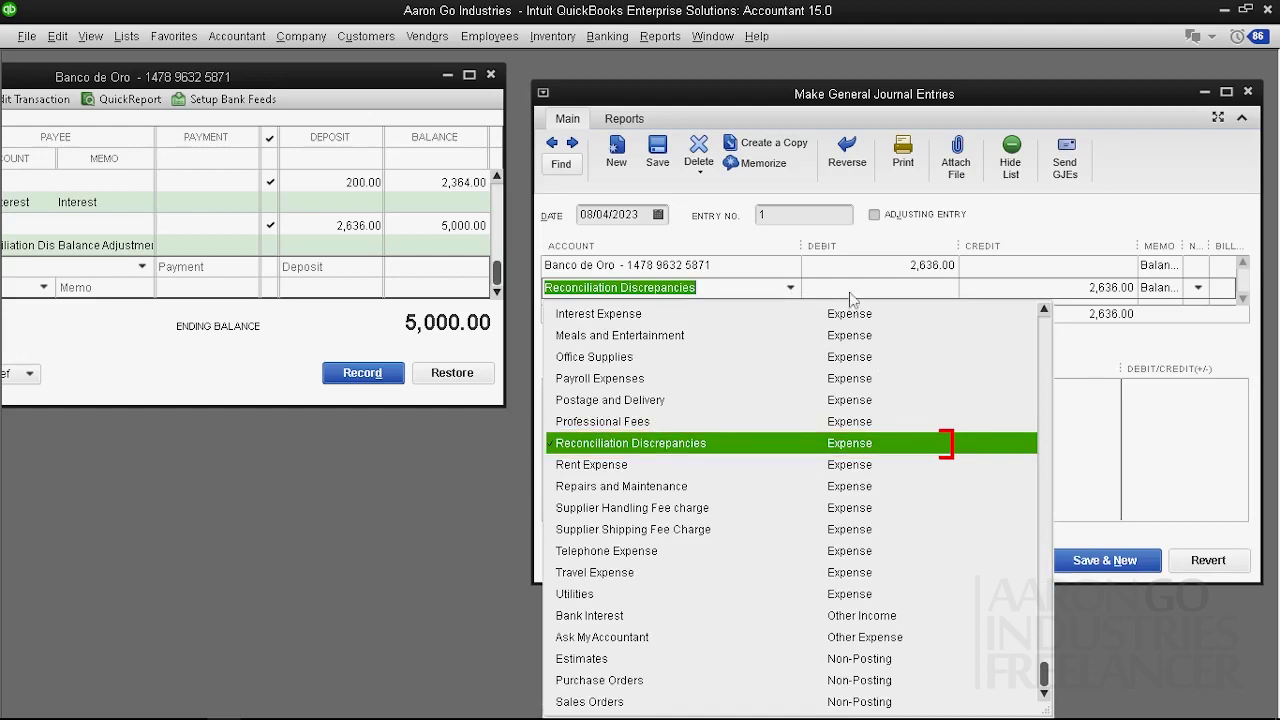
click(790, 287)
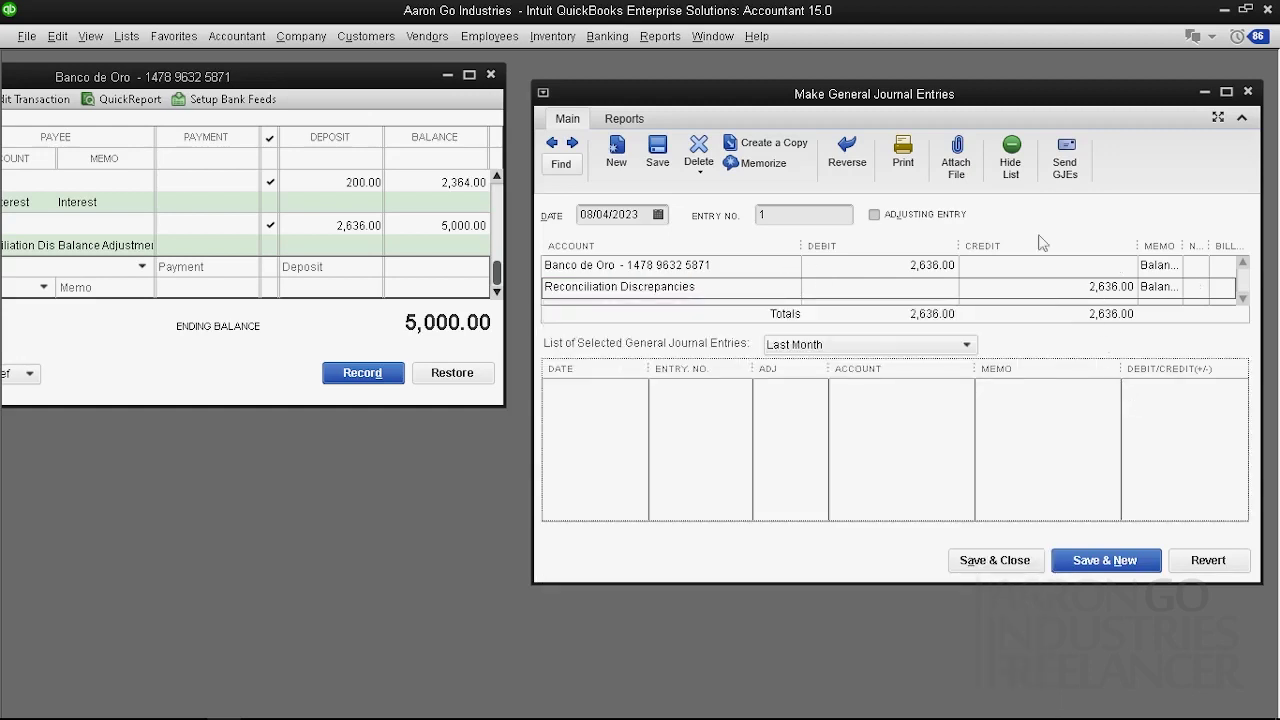
- Close the journal entry and the Banco de Oro register, and open the Chart of Accounts
click(1248, 91)
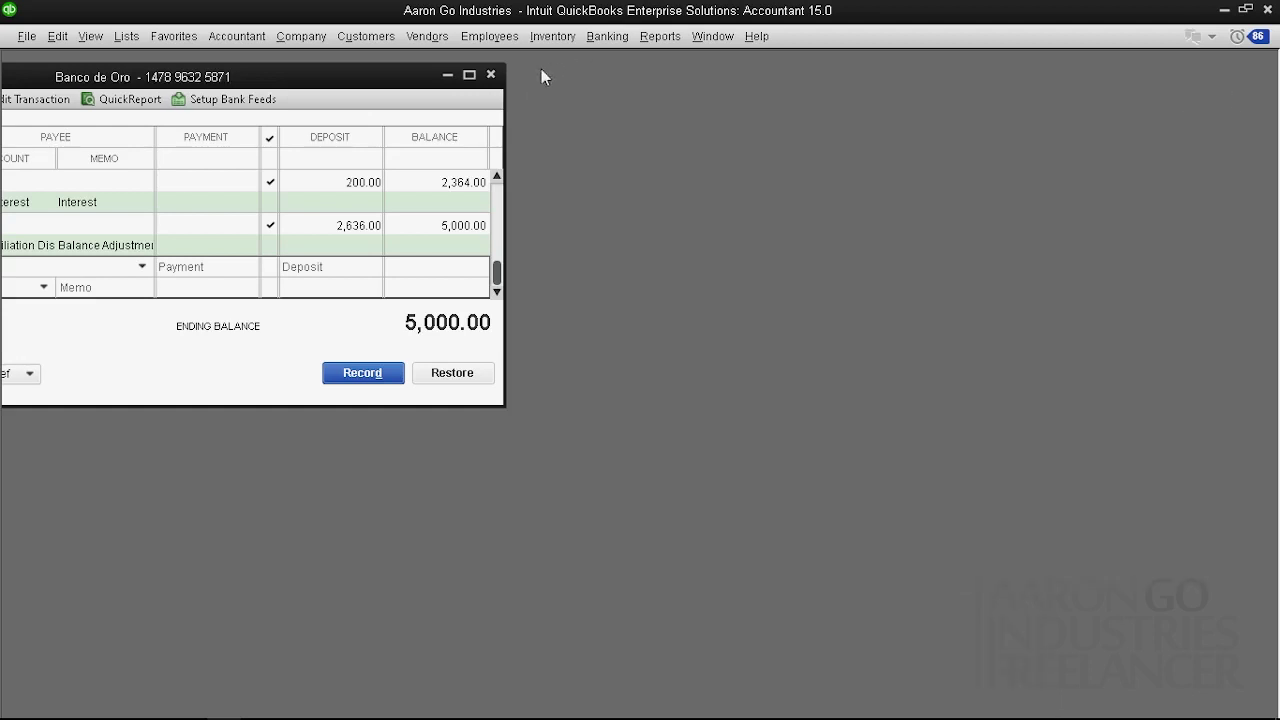
click(490, 74)
click(127, 37)
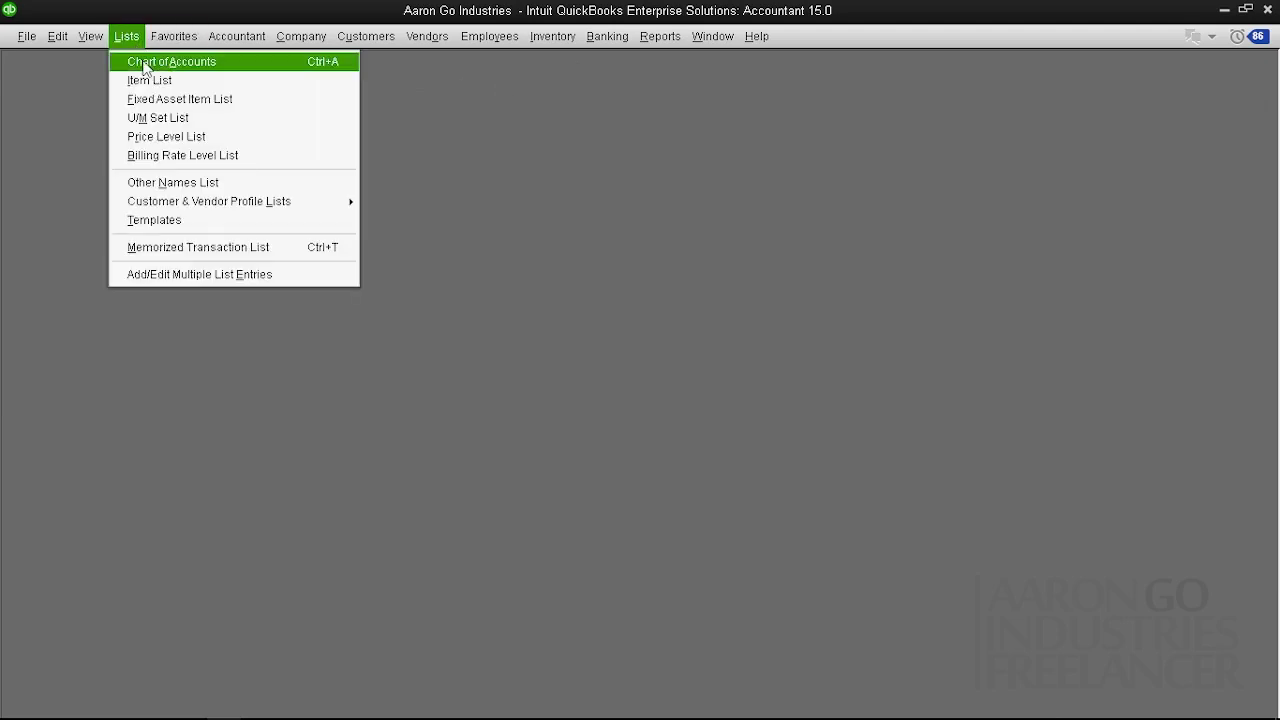
click(145, 64)
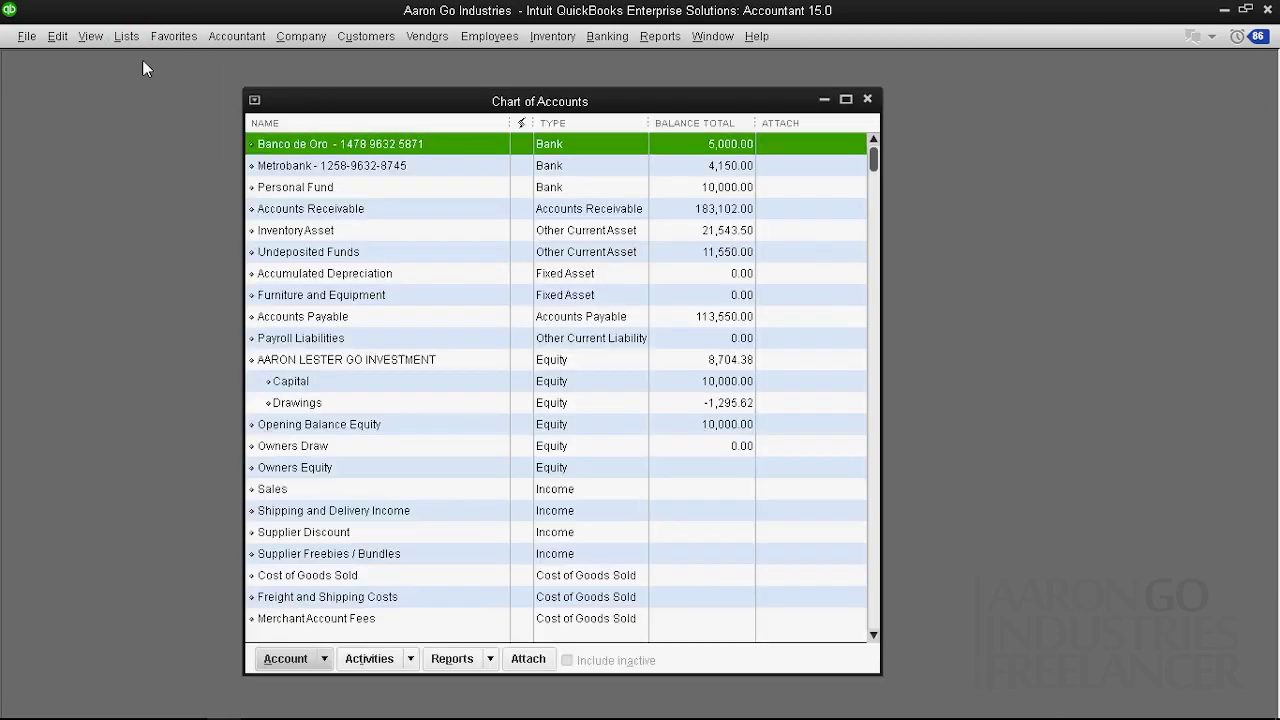
- Look through the accounts and their types in the Chart of Accounts
click(846, 101)
click(450, 230)
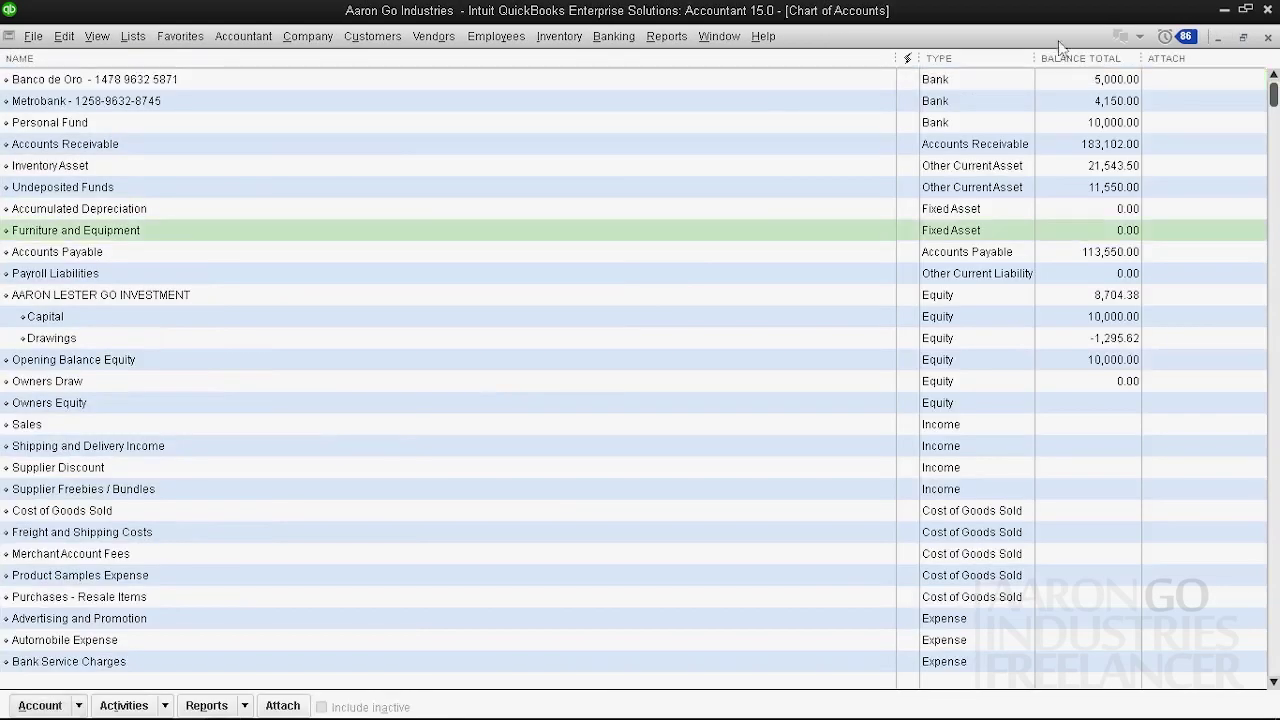
click(1243, 37)
scroll(660, 280, down, 4)
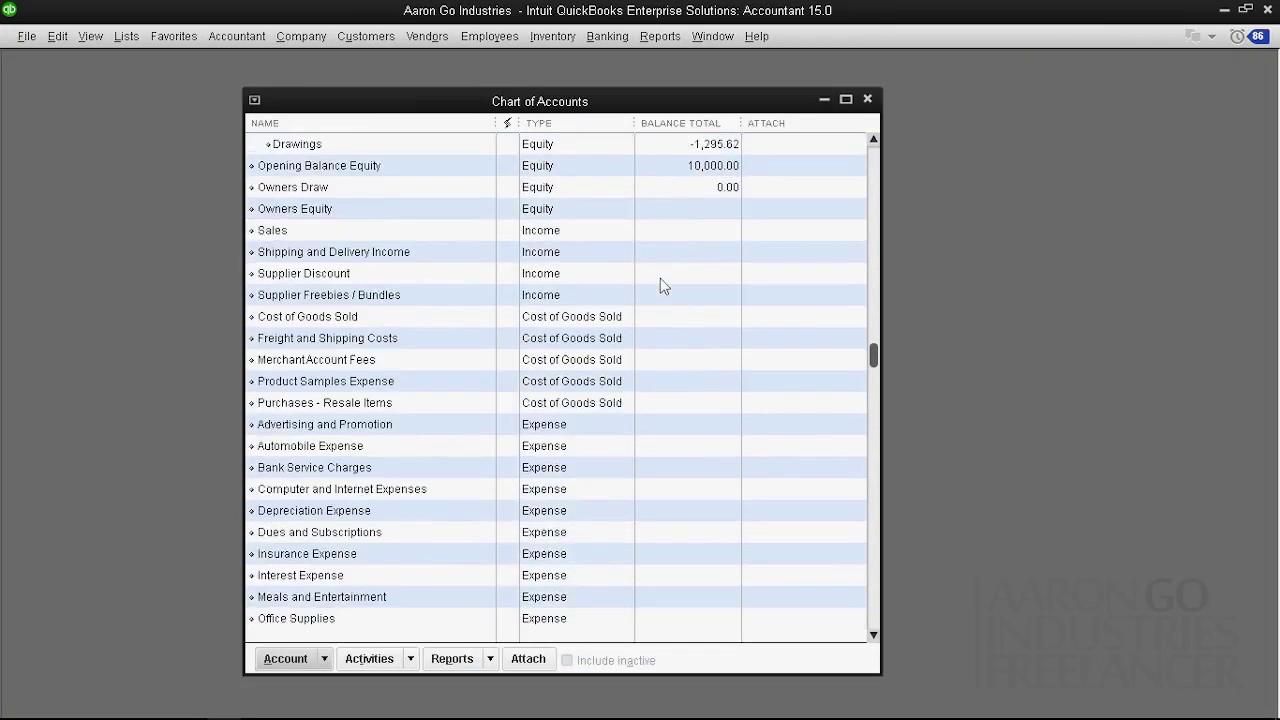
scroll(660, 282, down, 5)
scroll(530, 422, up, 1)
scroll(530, 422, up, 4)
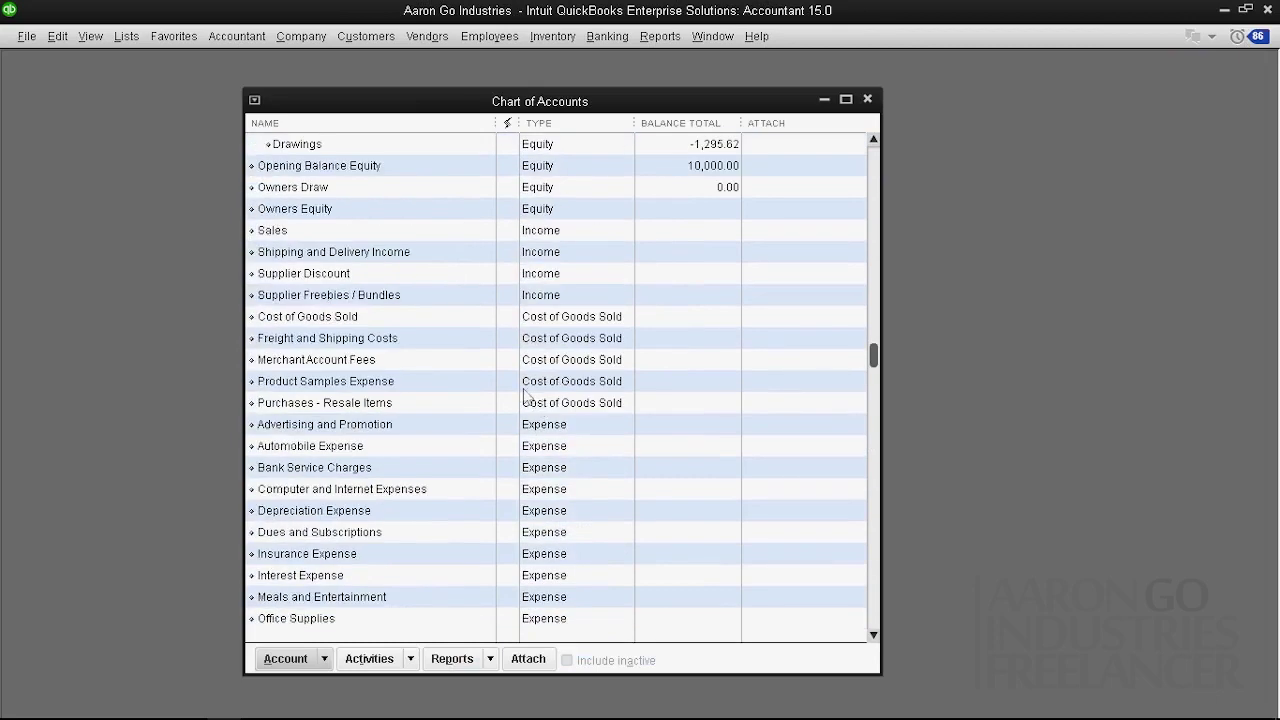
- Start a new account in the Chart of Accounts with the account type Other Asset
click(311, 664)
click(320, 386)
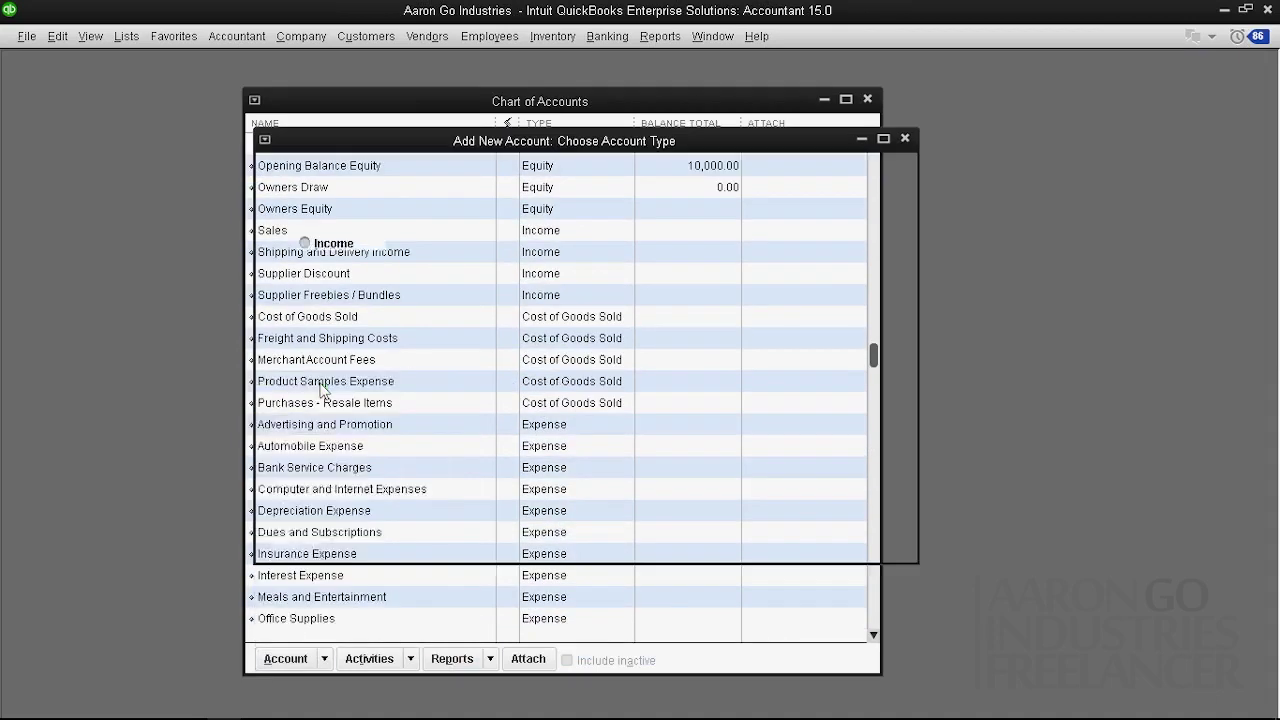
click(356, 487)
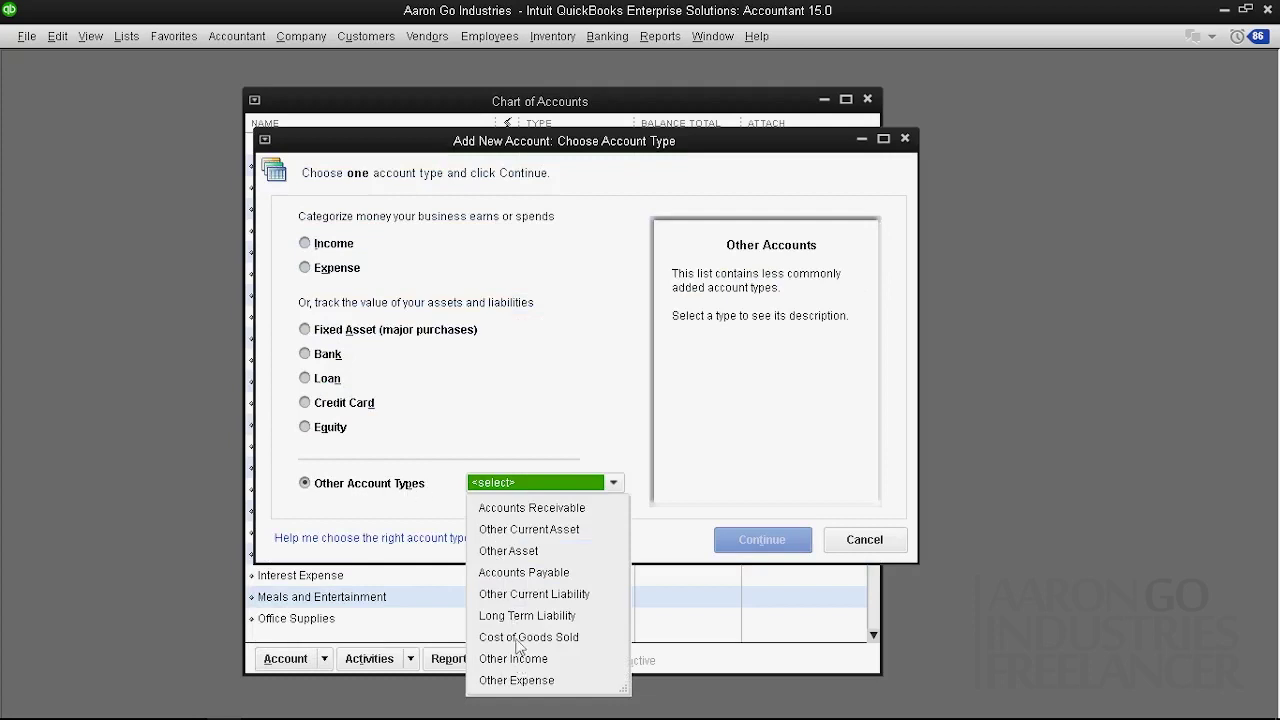
click(509, 551)
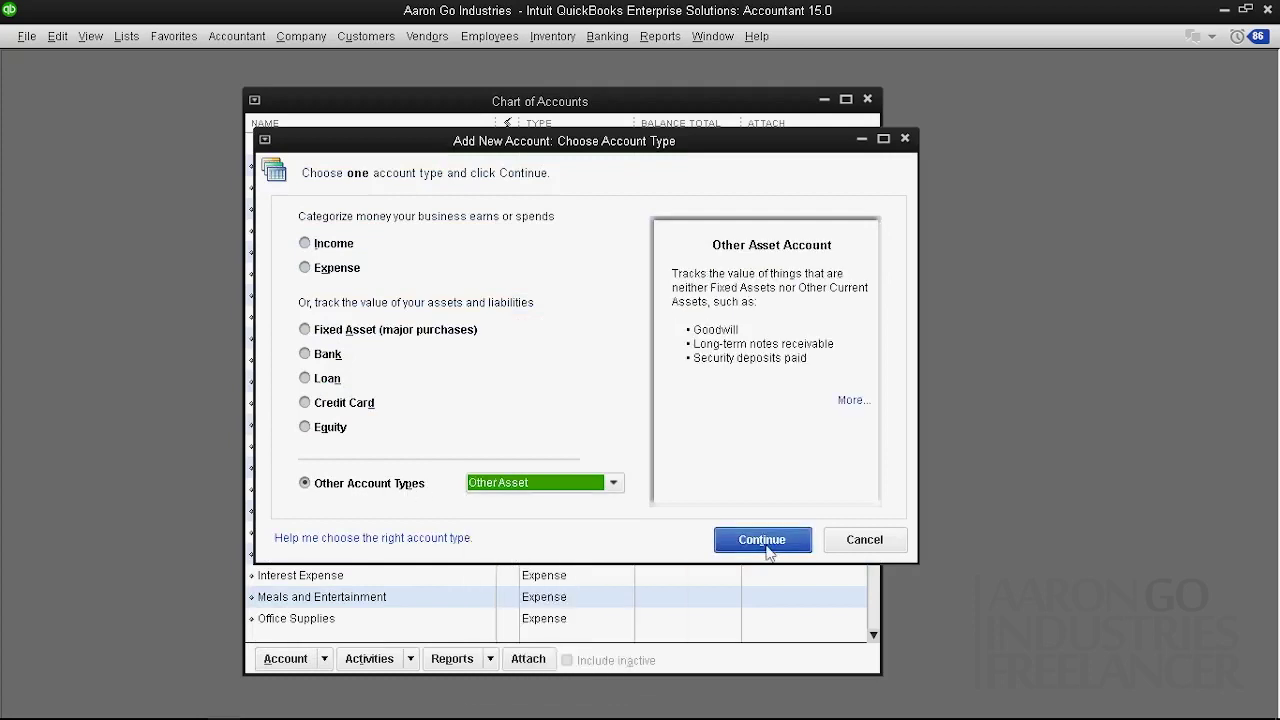
click(766, 541)
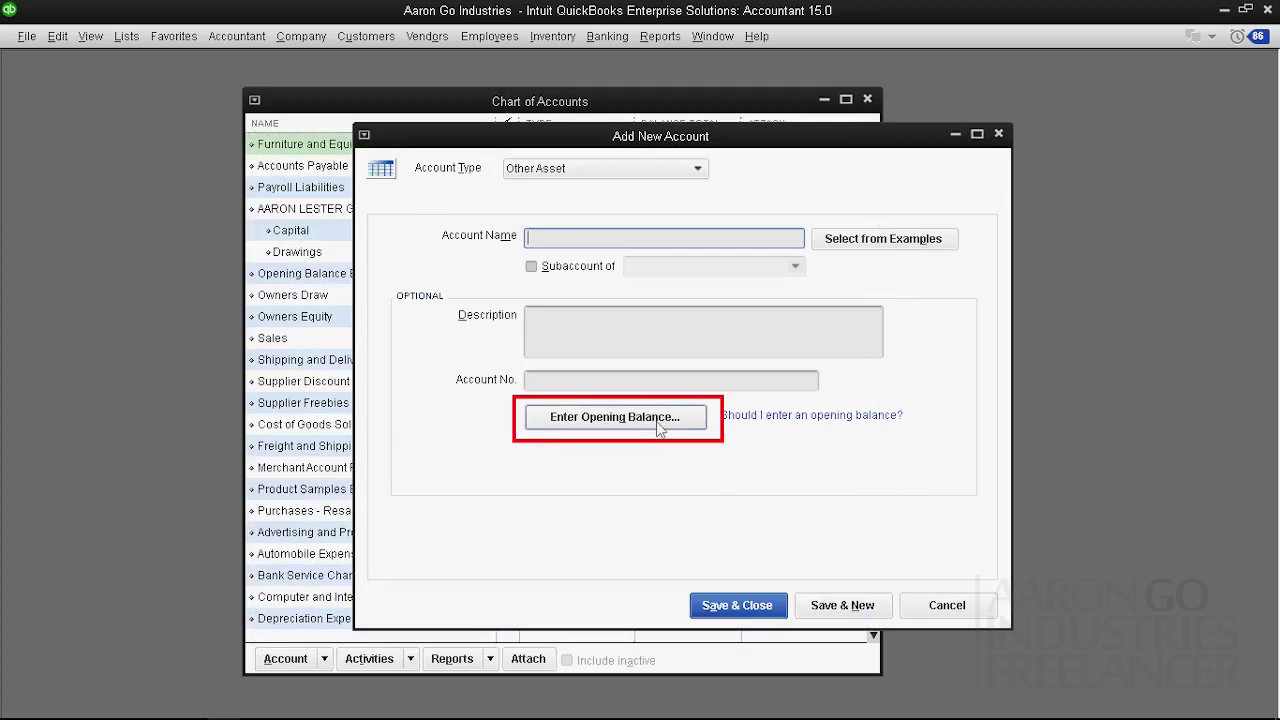
- Give the new Other Asset account an opening balance of 8,000.00 as of 08/06/2023
click(659, 428)
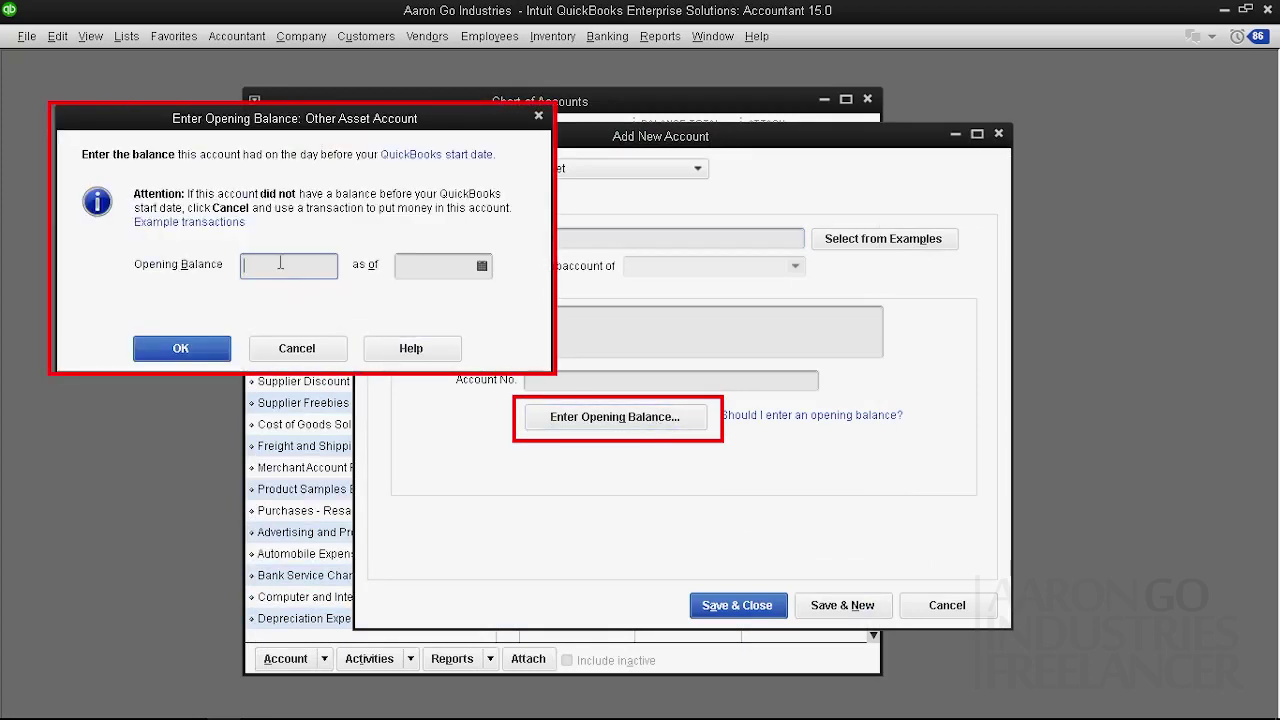
text(8000)
click(481, 266)
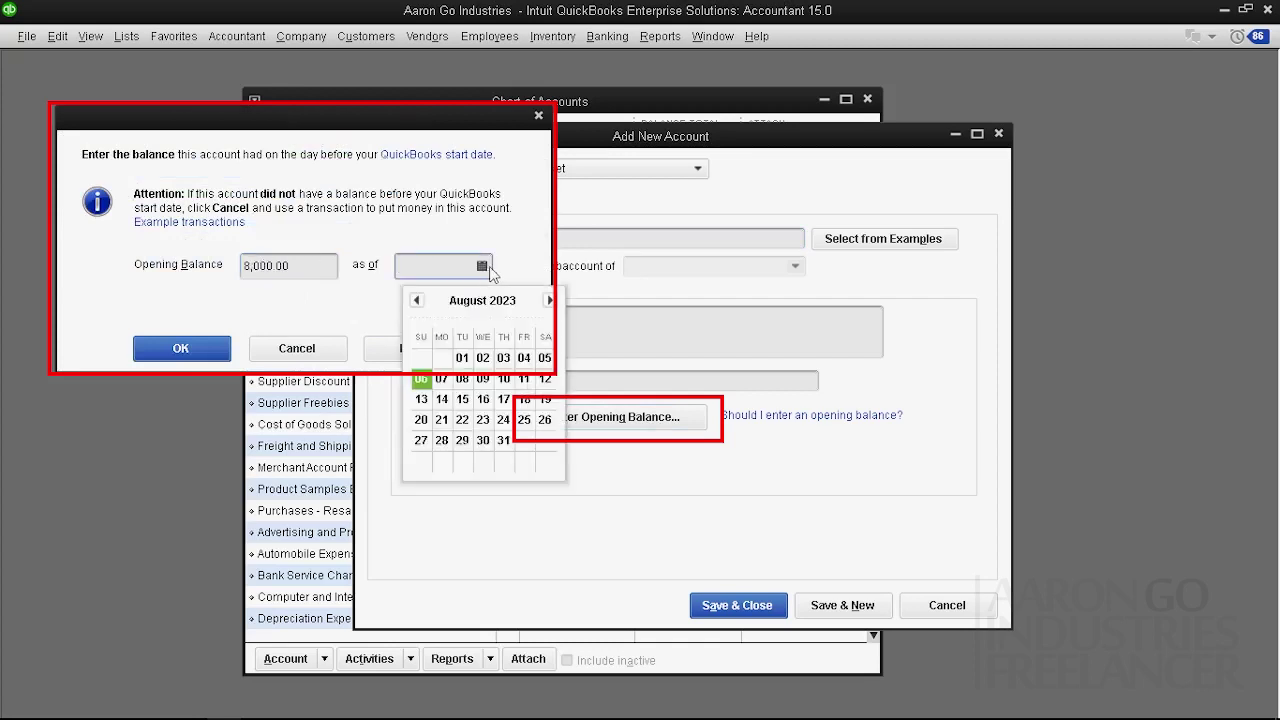
click(421, 381)
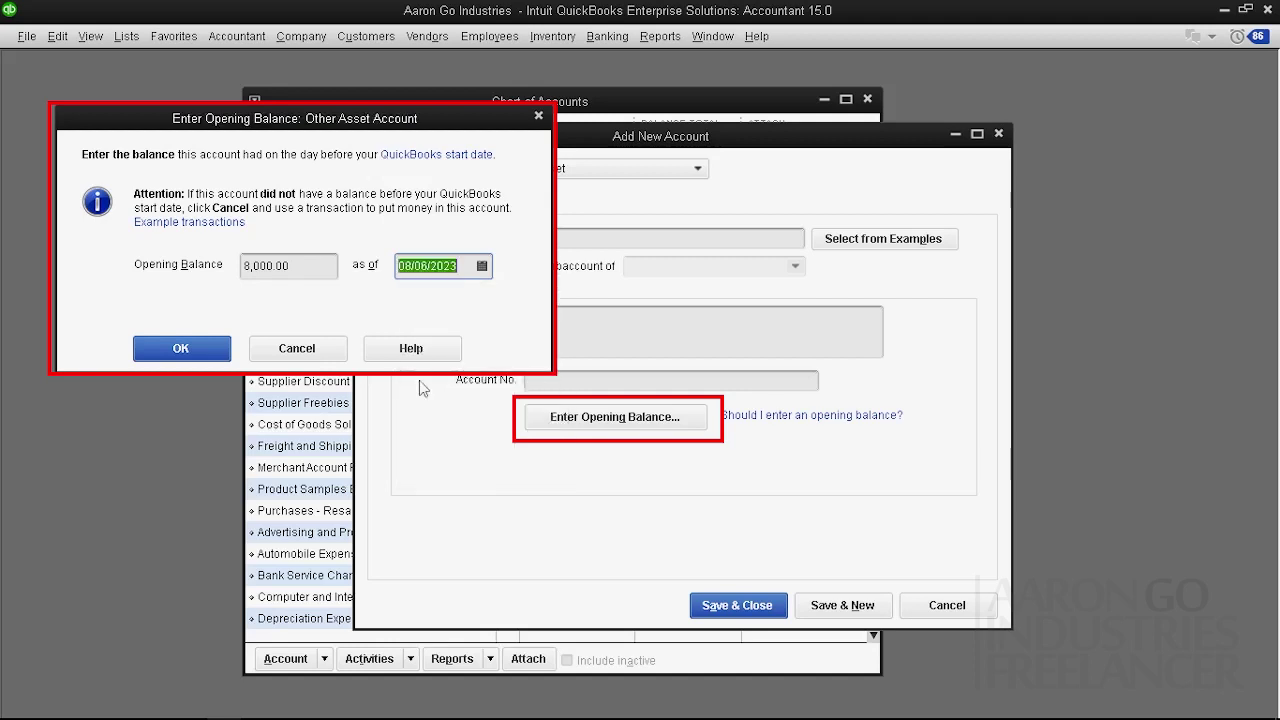
click(192, 352)
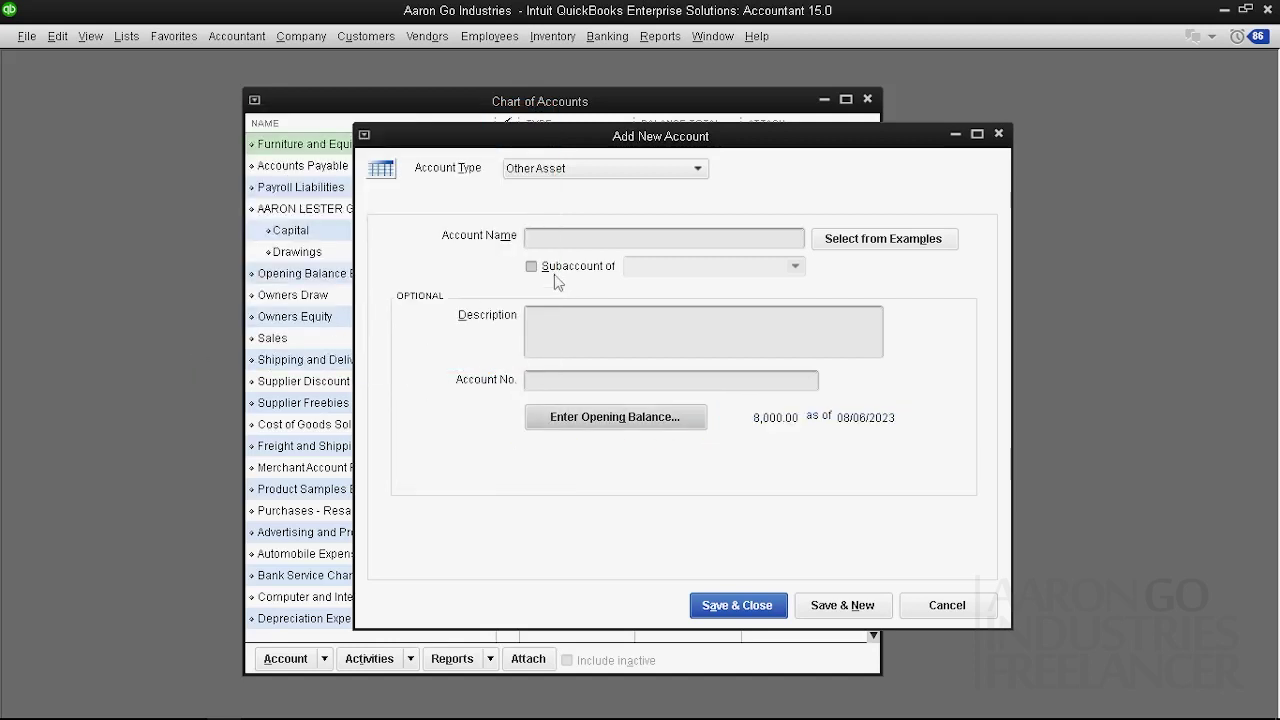
- Name the new account My Asset, save it, and move the Chart of Accounts window aside
click(595, 237)
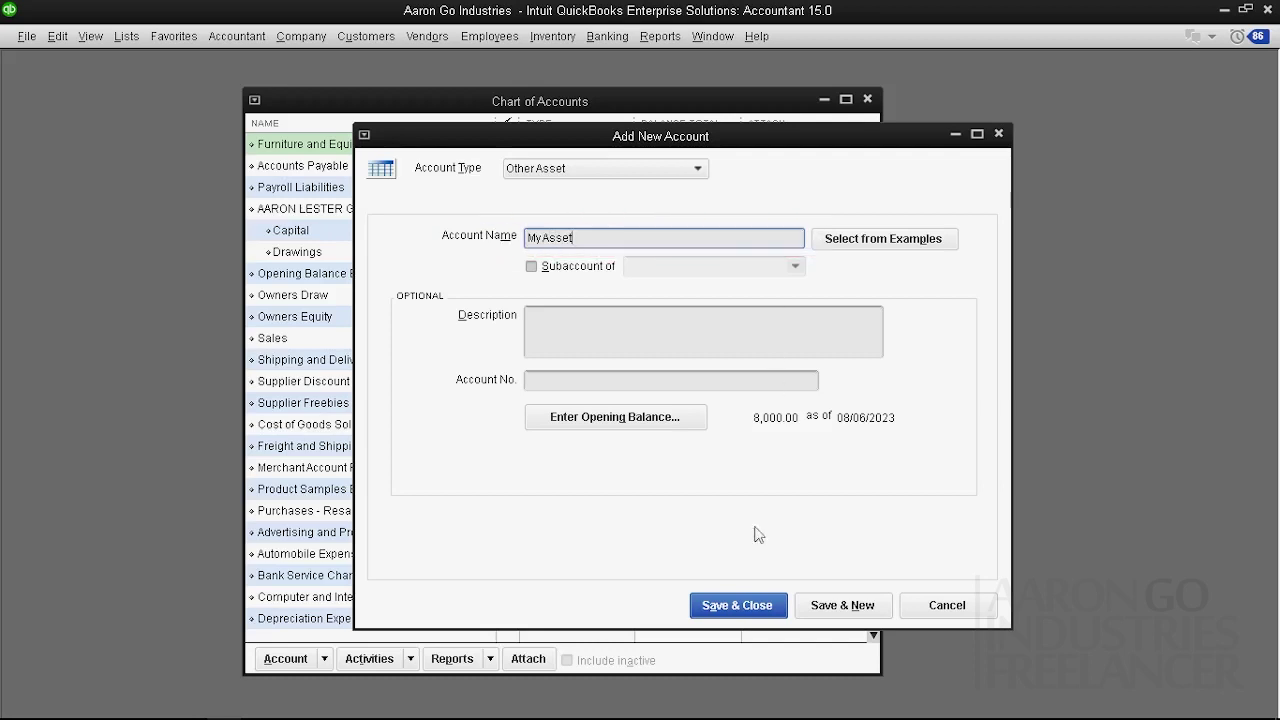
click(751, 608)
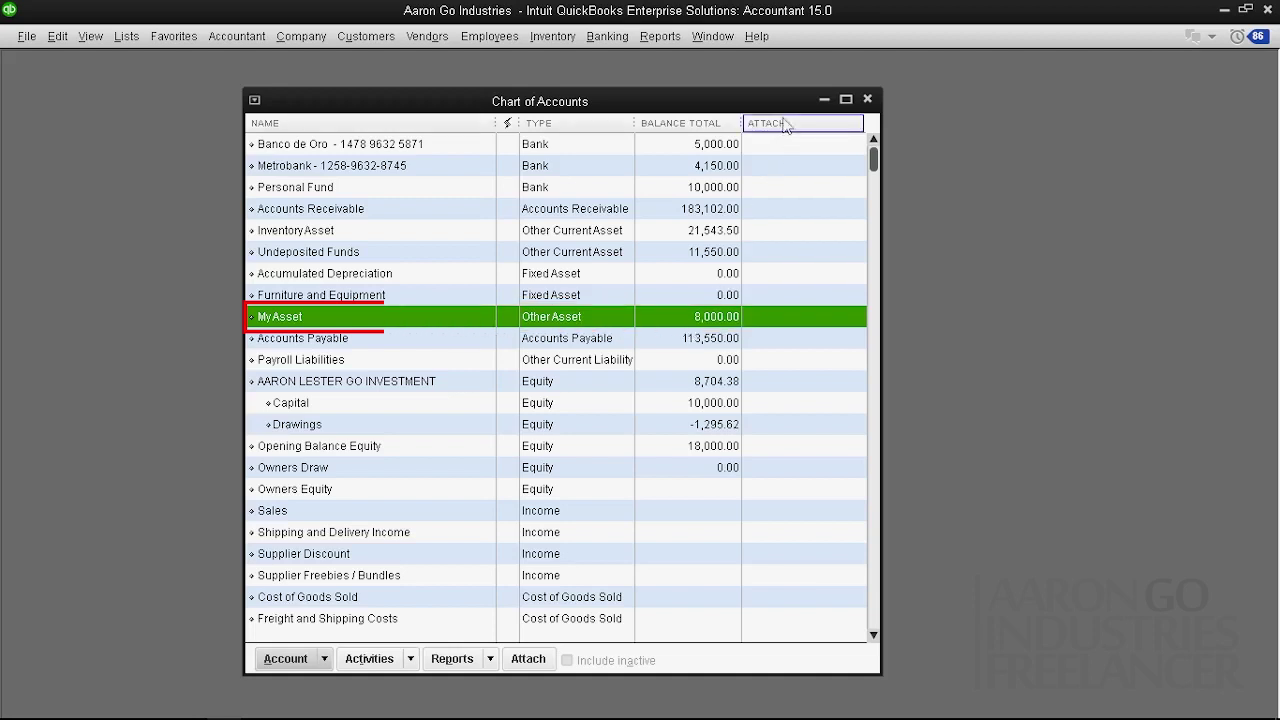
mouse_move(780, 109)
mouse_down()
mouse_move(335, 133)
mouse_move(446, 175)
mouse_move(461, 143)
mouse_move(478, 163)
mouse_move(470, 172)
mouse_move(485, 162)
mouse_up()
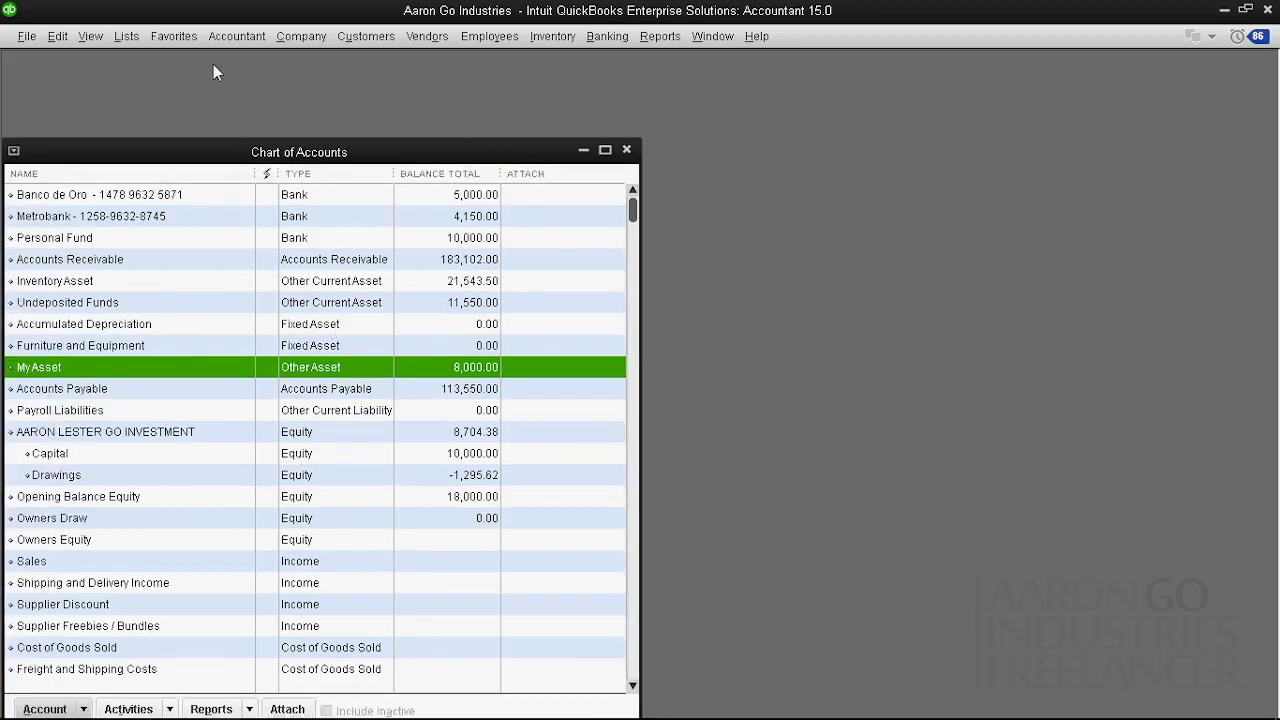
- Open Make General Journal Entries, dismiss the automatic numbering notice, and go back to the previous entry for My Asset
click(280, 45)
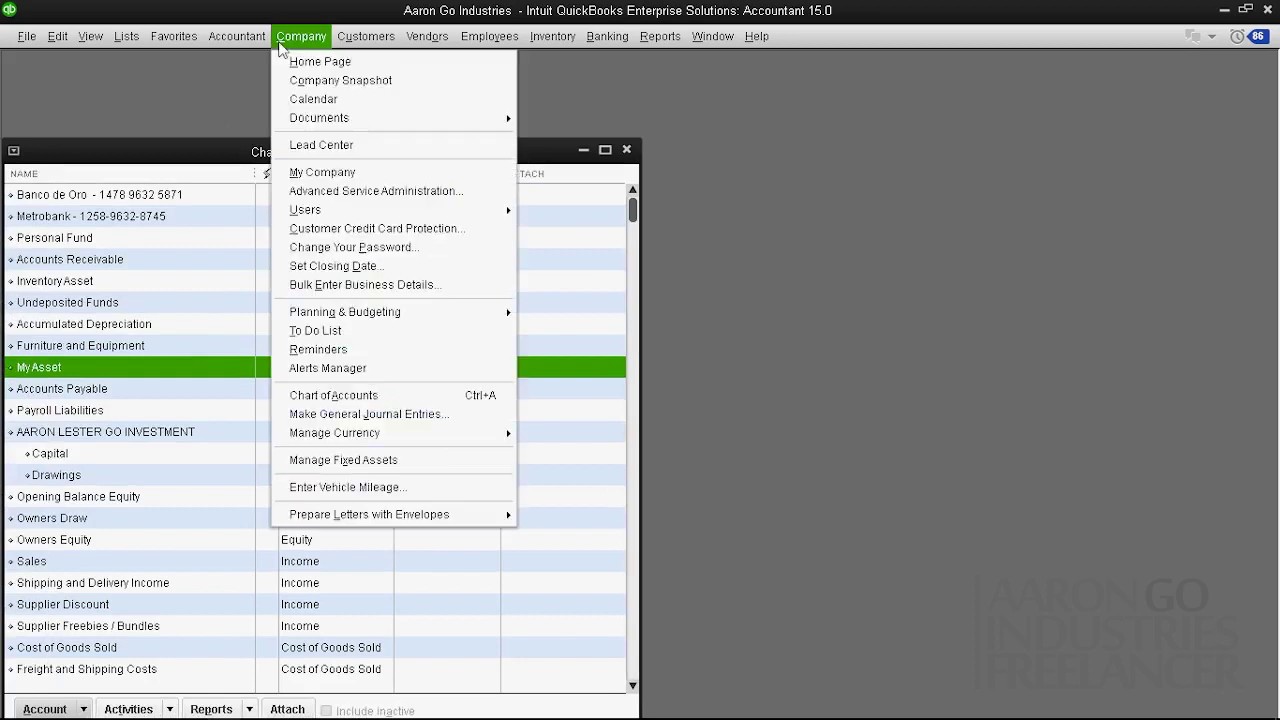
click(383, 414)
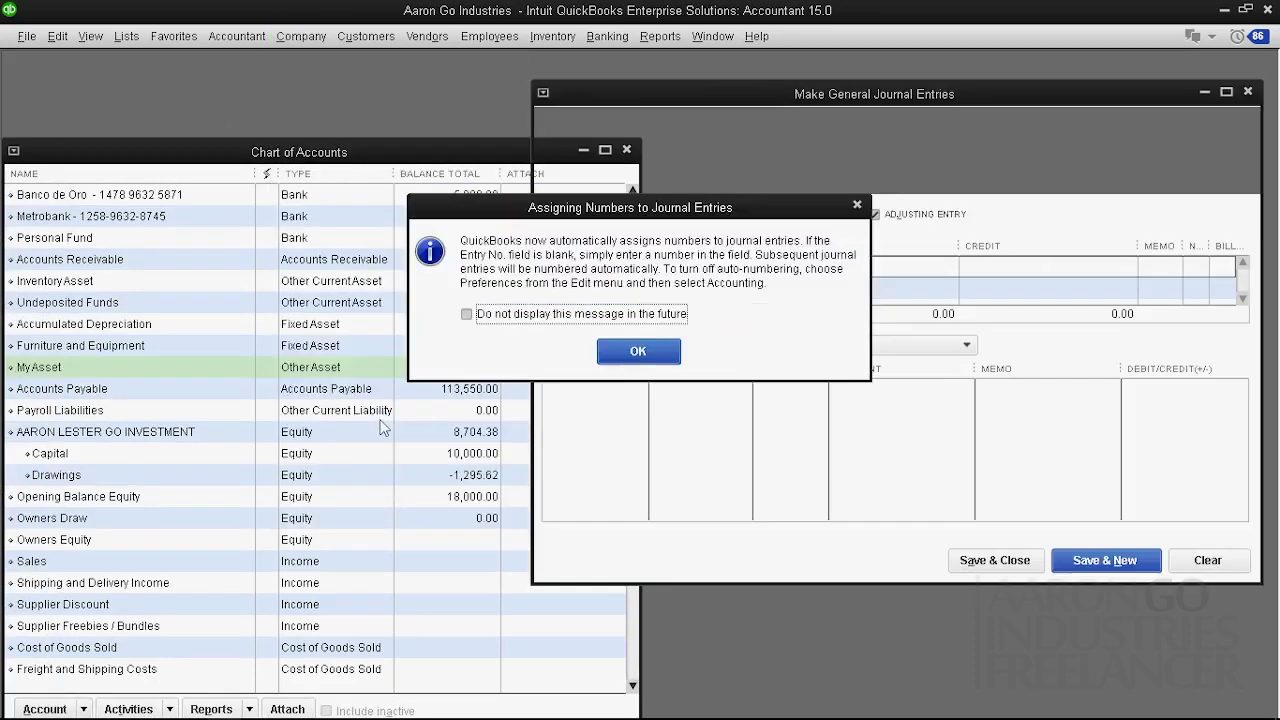
click(637, 351)
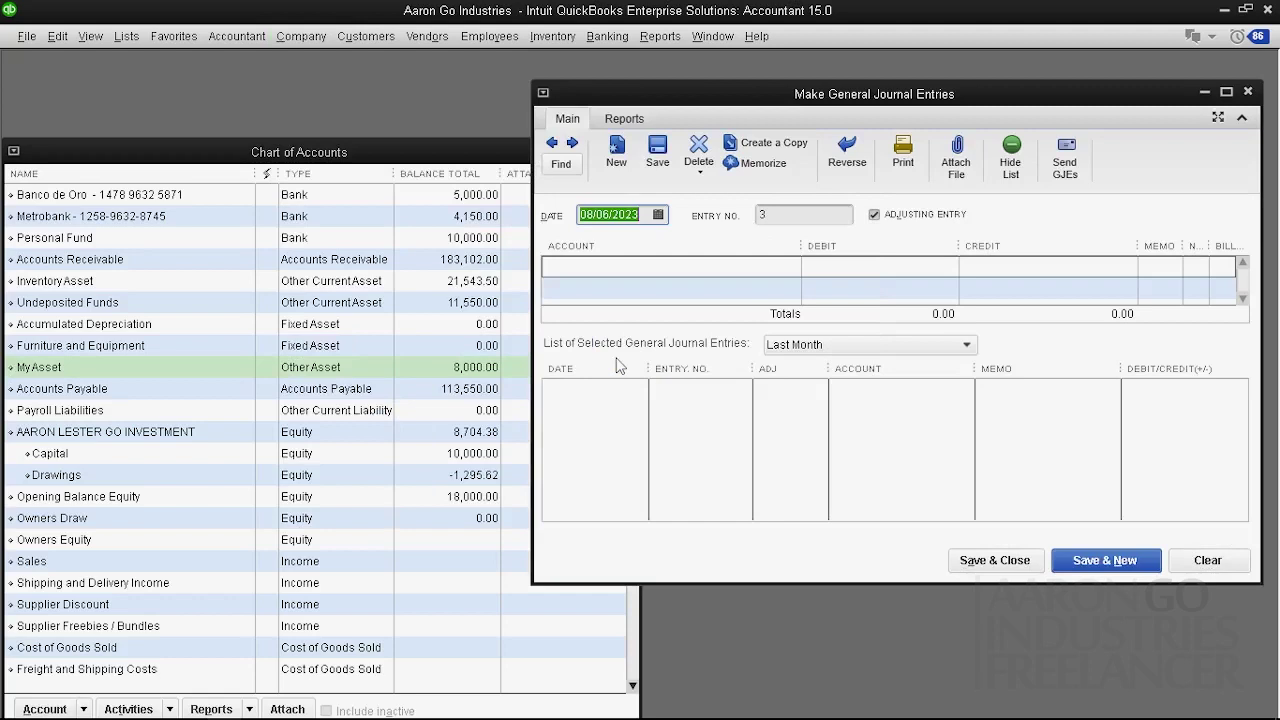
click(551, 145)
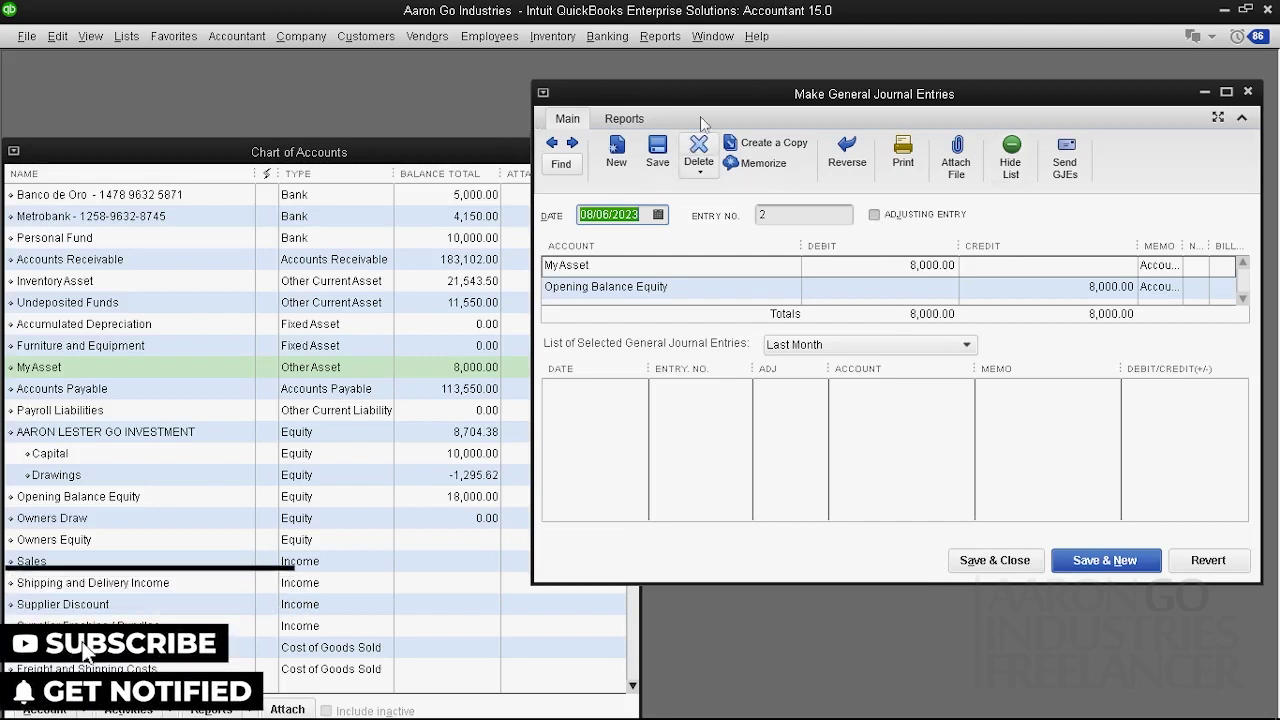
- Move the journal entries window up, make it taller, and narrow the Account column to reveal more of the Memo and Name columns
drag(734, 82, 734, 55)
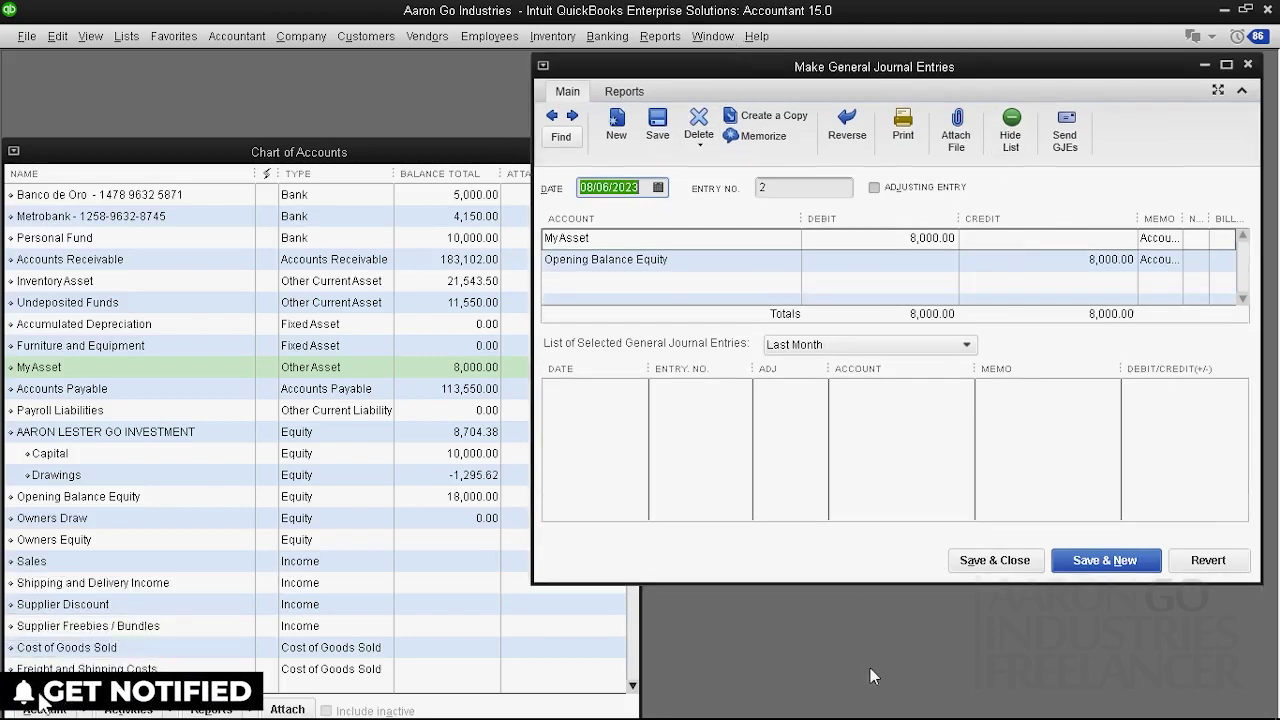
drag(853, 581, 853, 692)
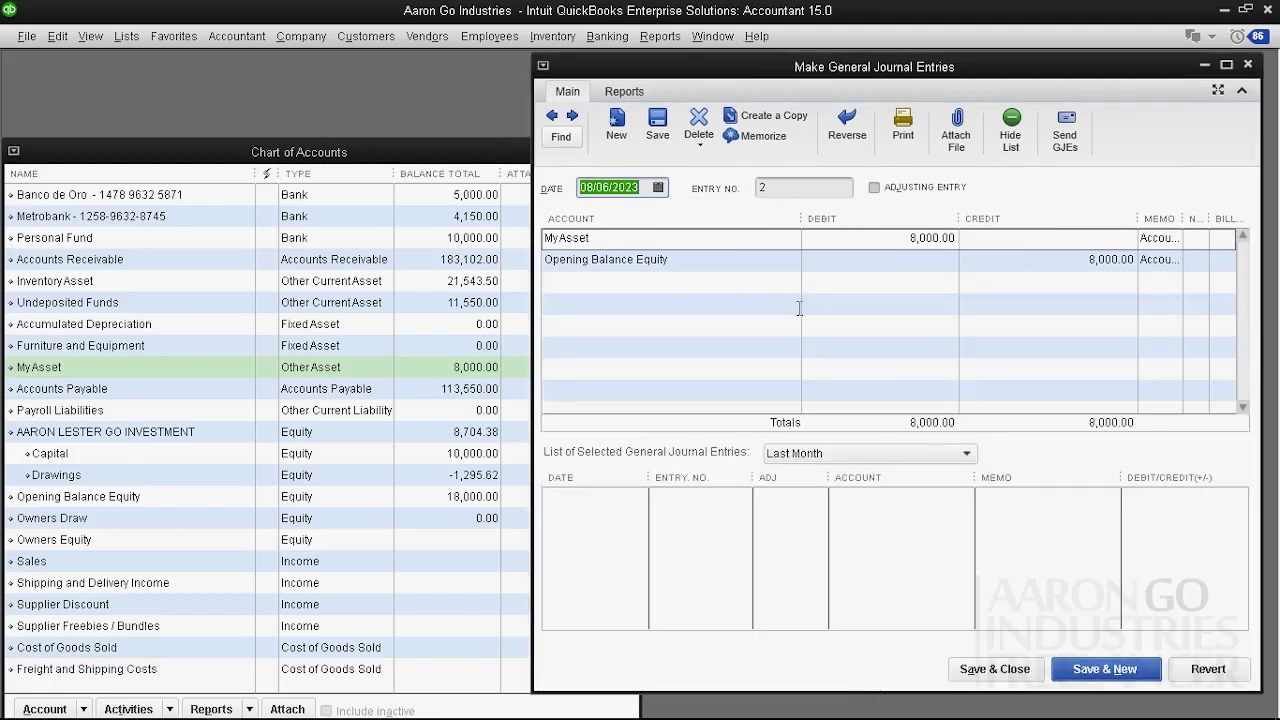
drag(801, 218, 705, 219)
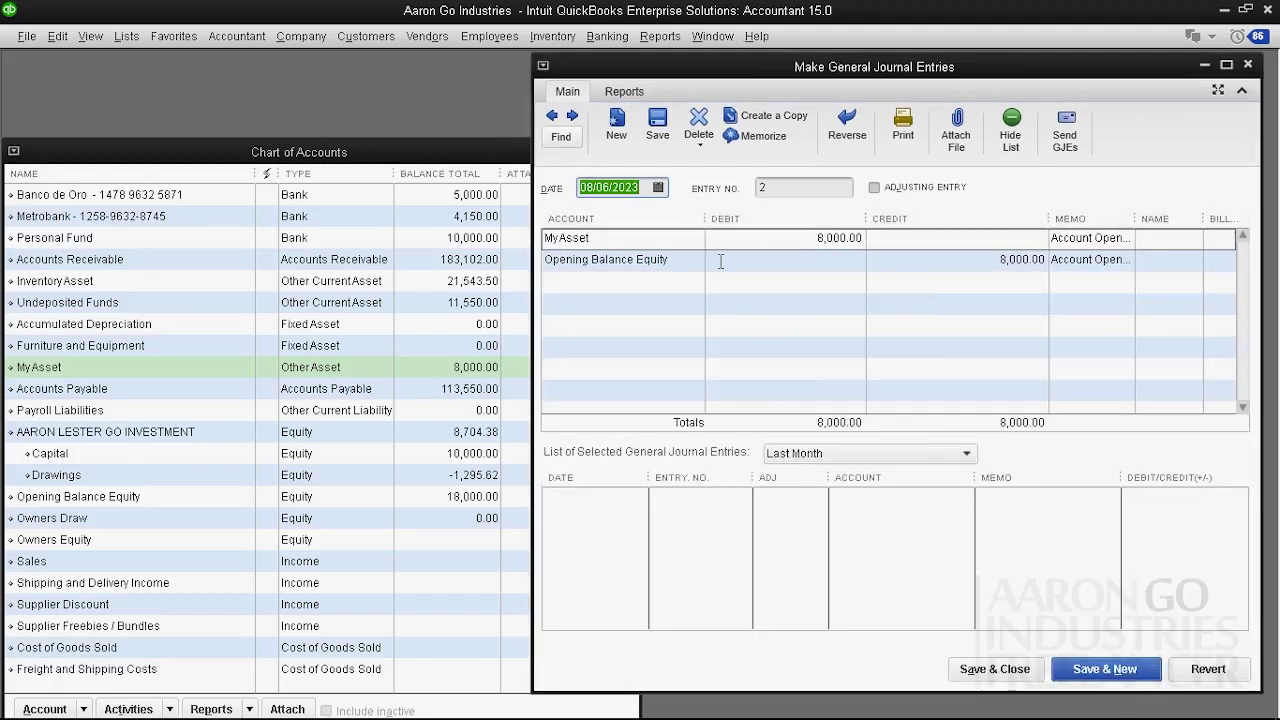
- Examine the My Asset debit line and check which account type the Opening Balance Equity line uses in the account list
click(662, 242)
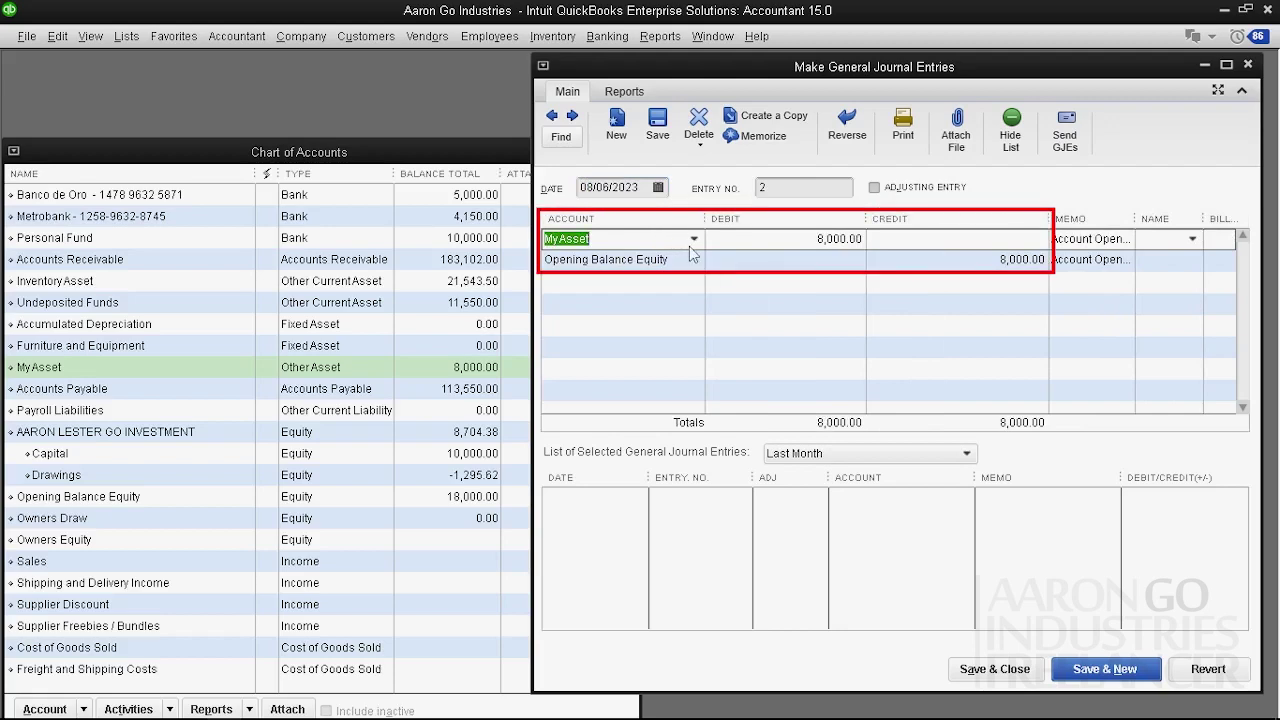
click(693, 241)
click(693, 241)
click(785, 240)
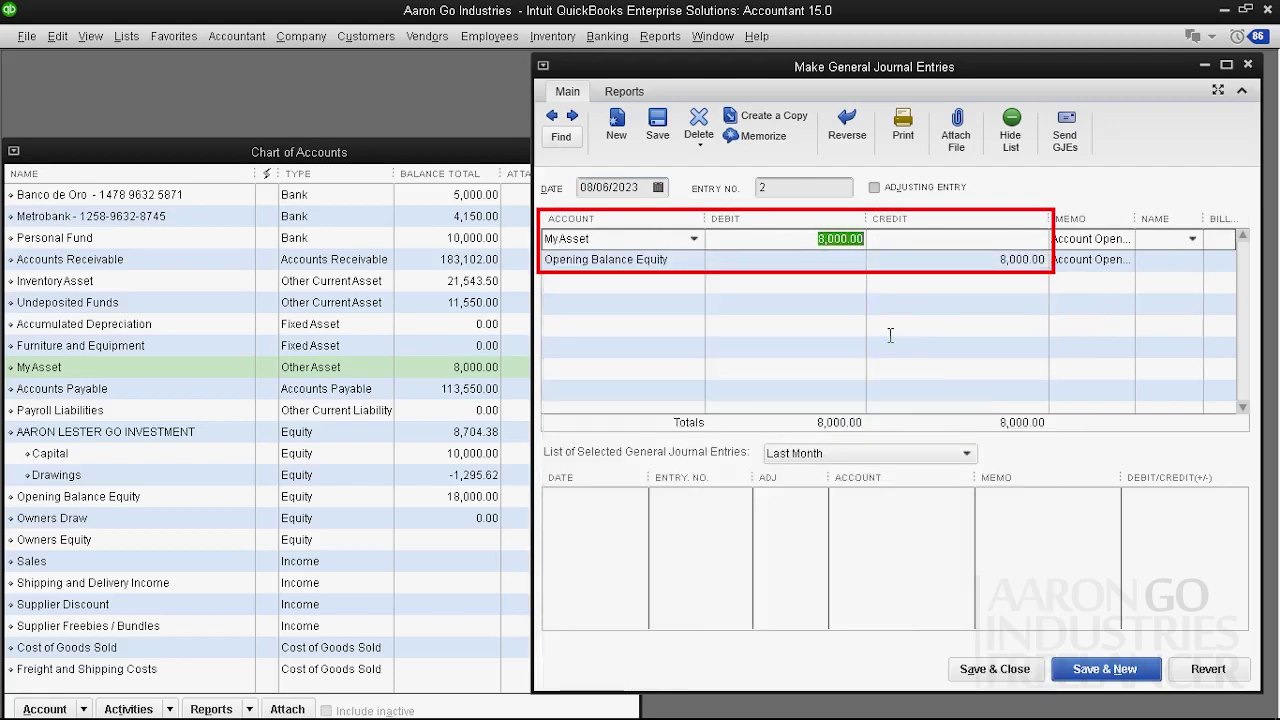
click(692, 261)
click(693, 261)
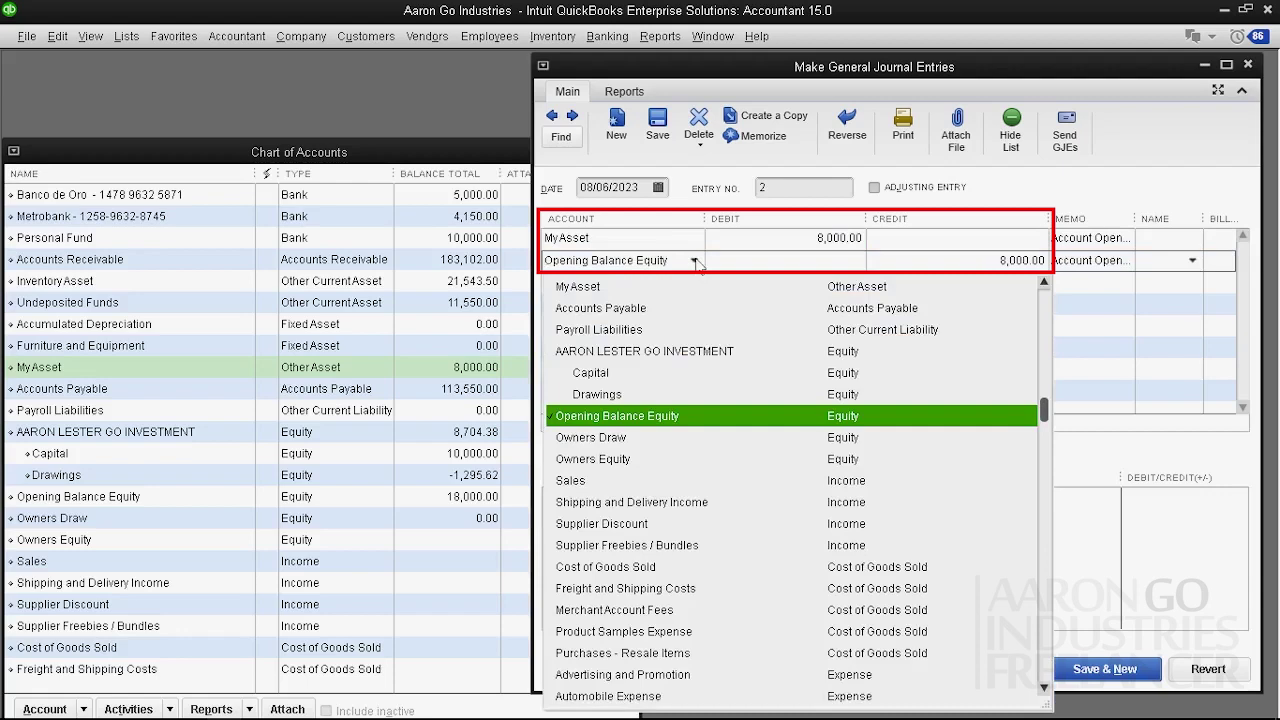
click(694, 261)
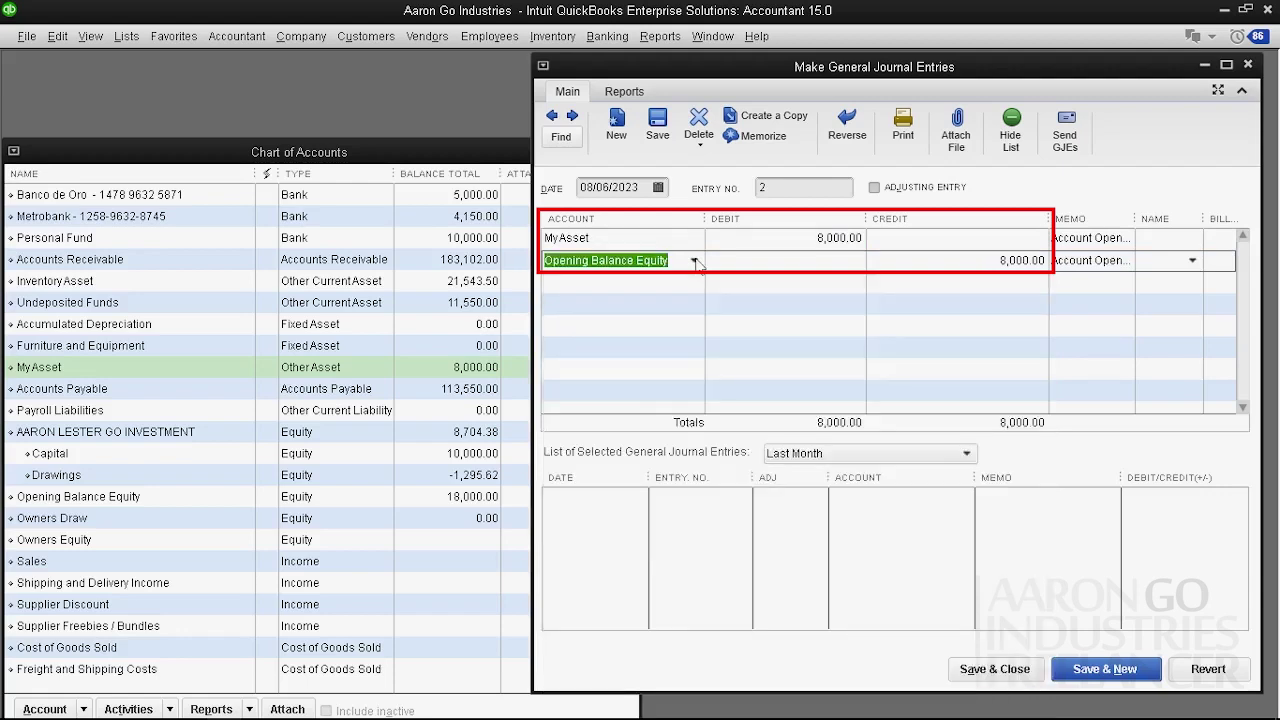
click(694, 261)
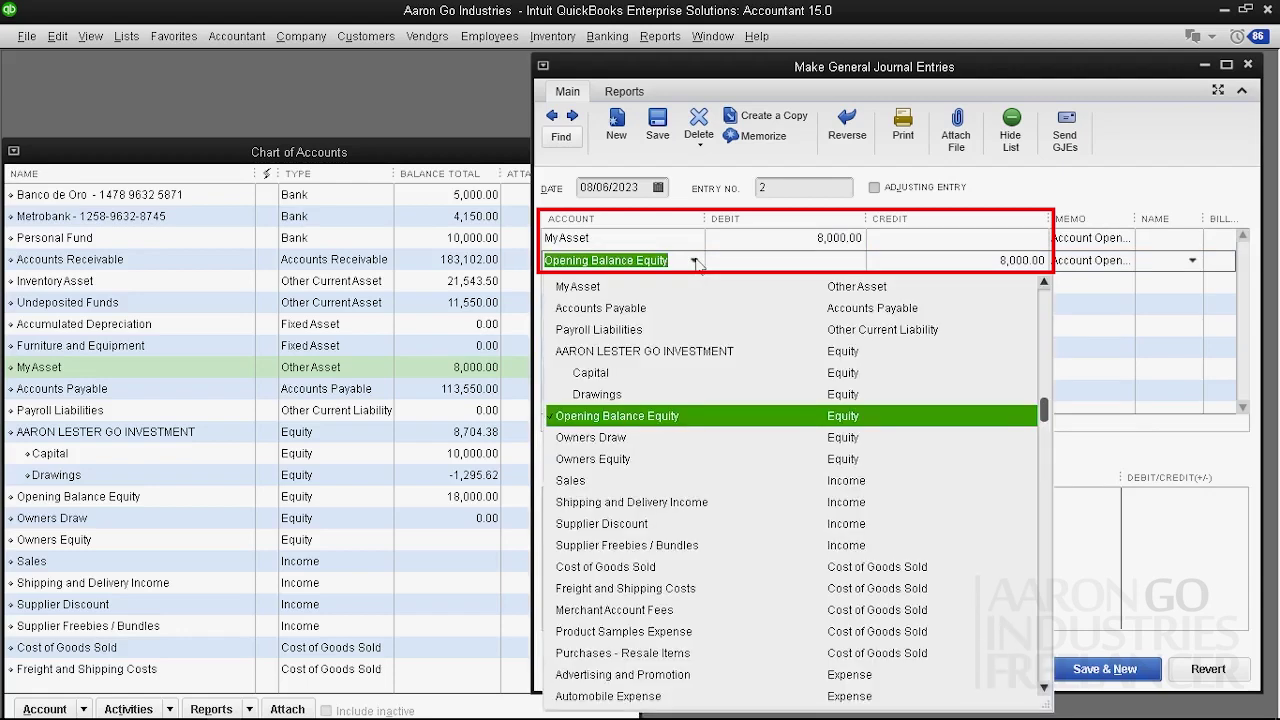
click(640, 418)
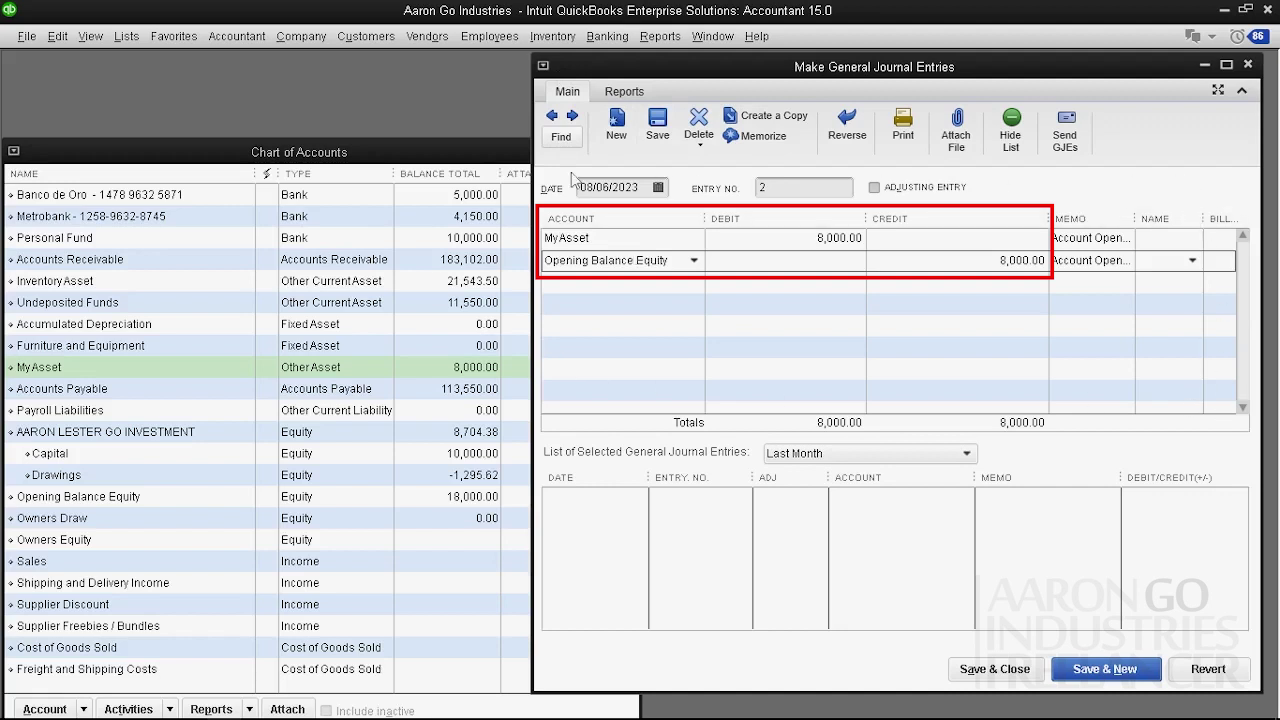
- Compare the entry's debit and credit amounts and check the account type of My Asset in the account list
click(645, 238)
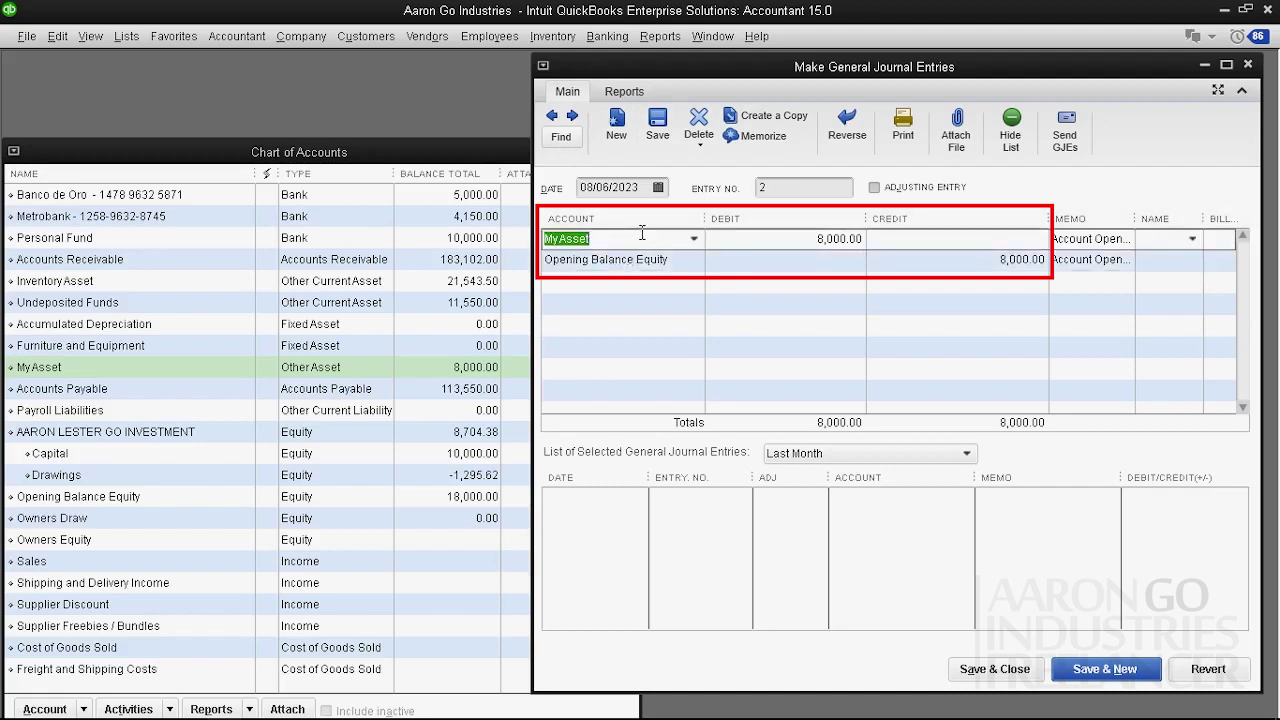
click(786, 244)
drag(786, 251, 860, 246)
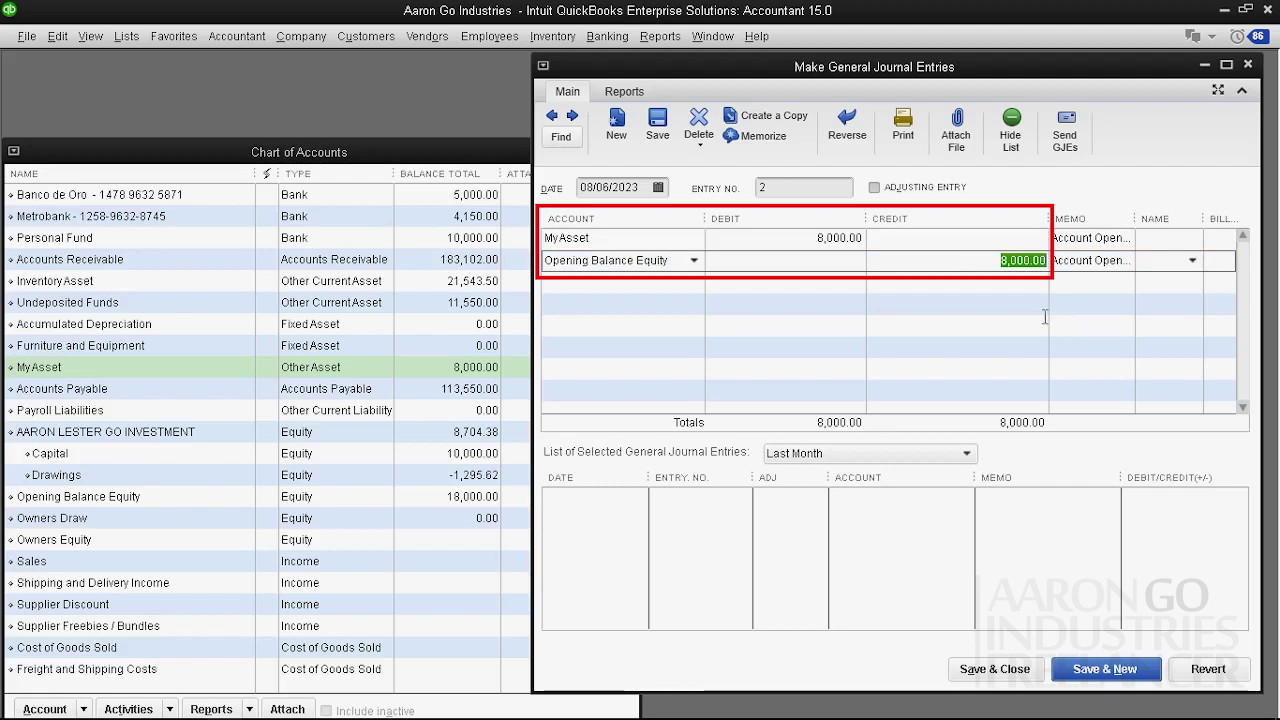
click(990, 259)
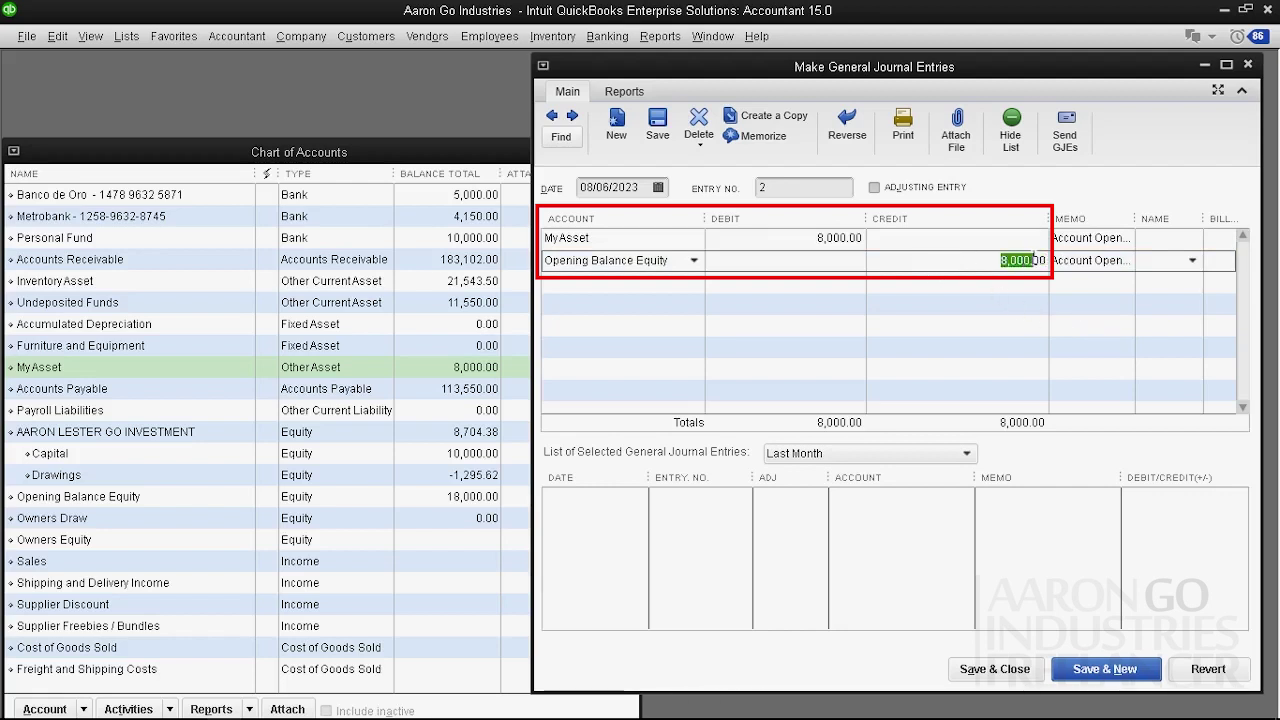
click(840, 242)
click(692, 242)
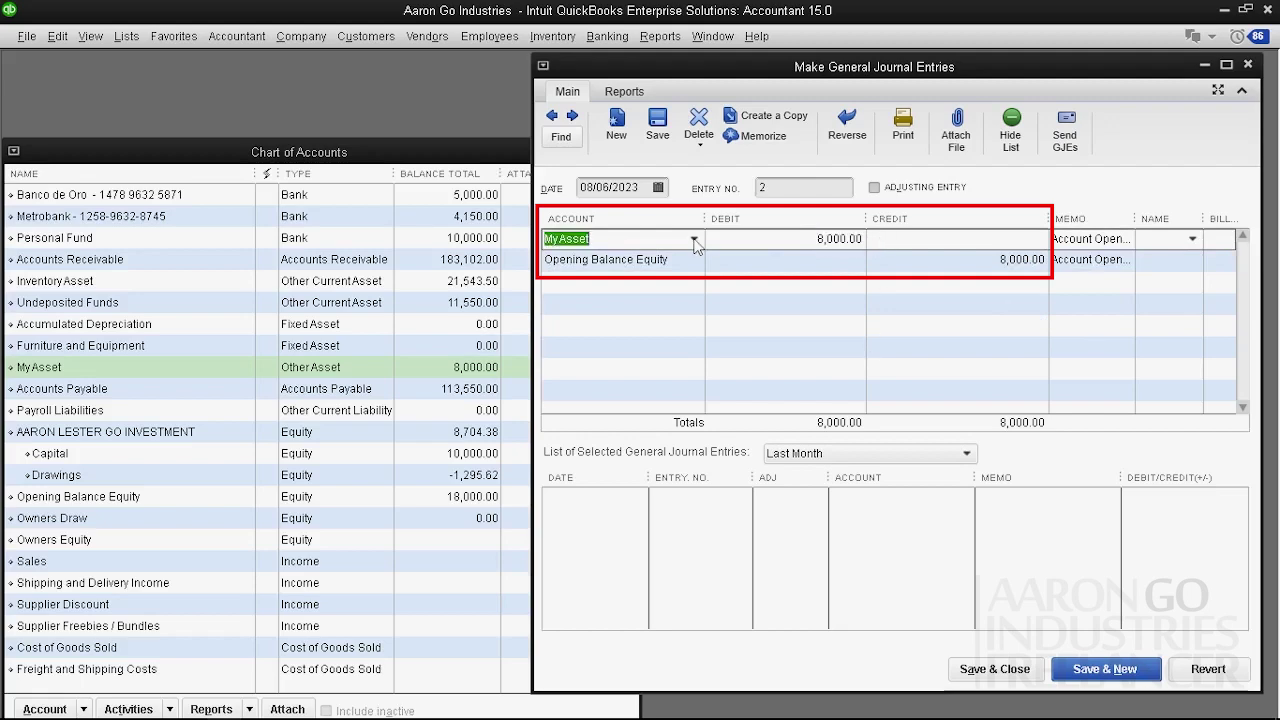
click(694, 242)
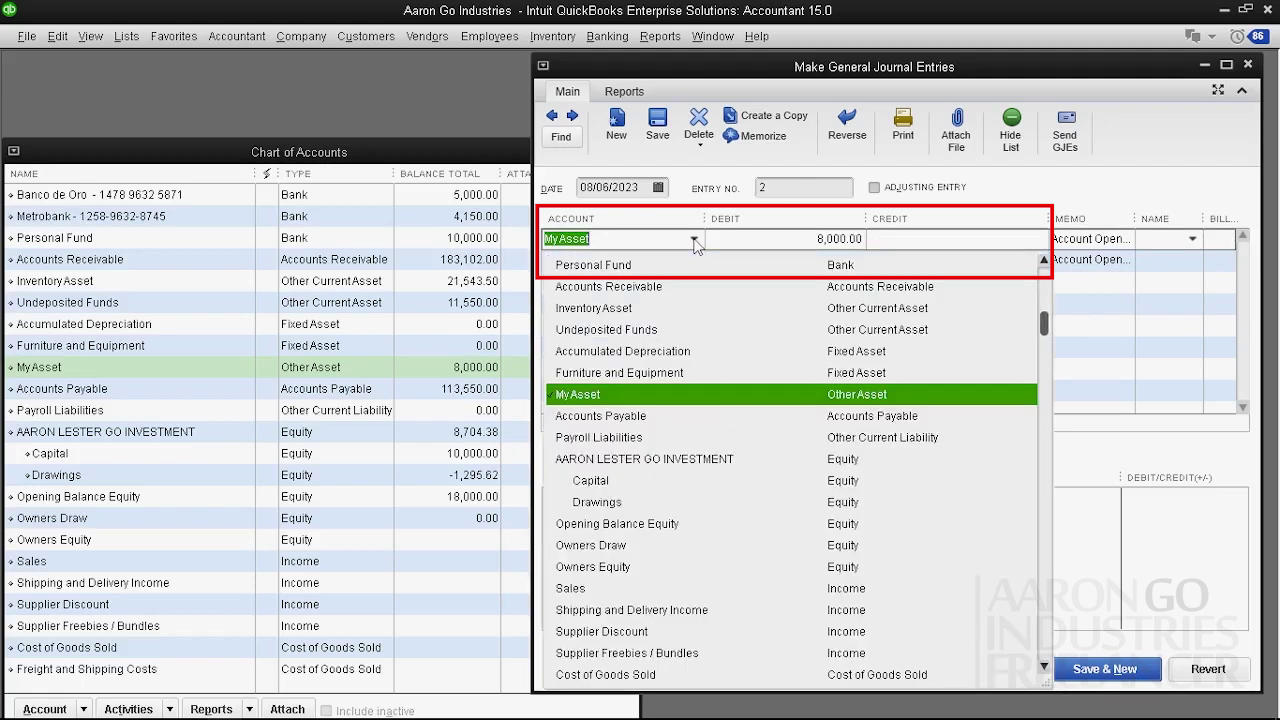
click(695, 241)
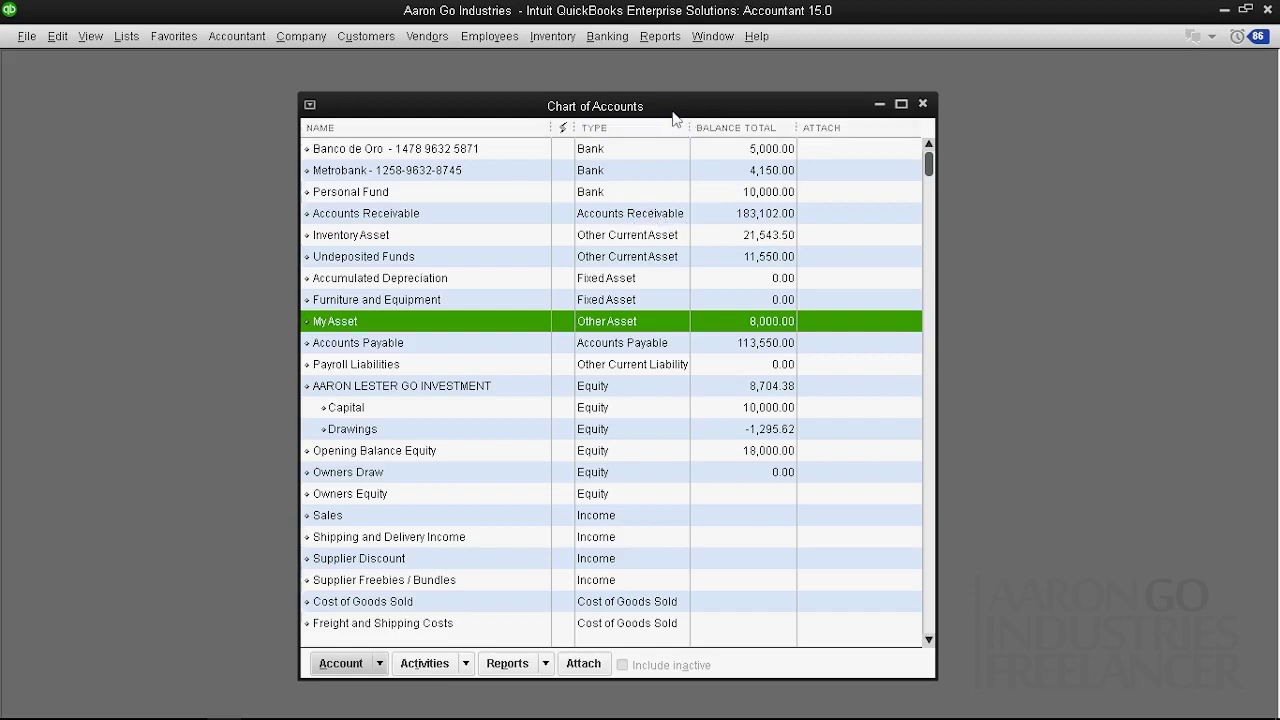
- View a blank general journal entry beside the Chart of Accounts and close it without entering anything
drag(680, 112, 434, 109)
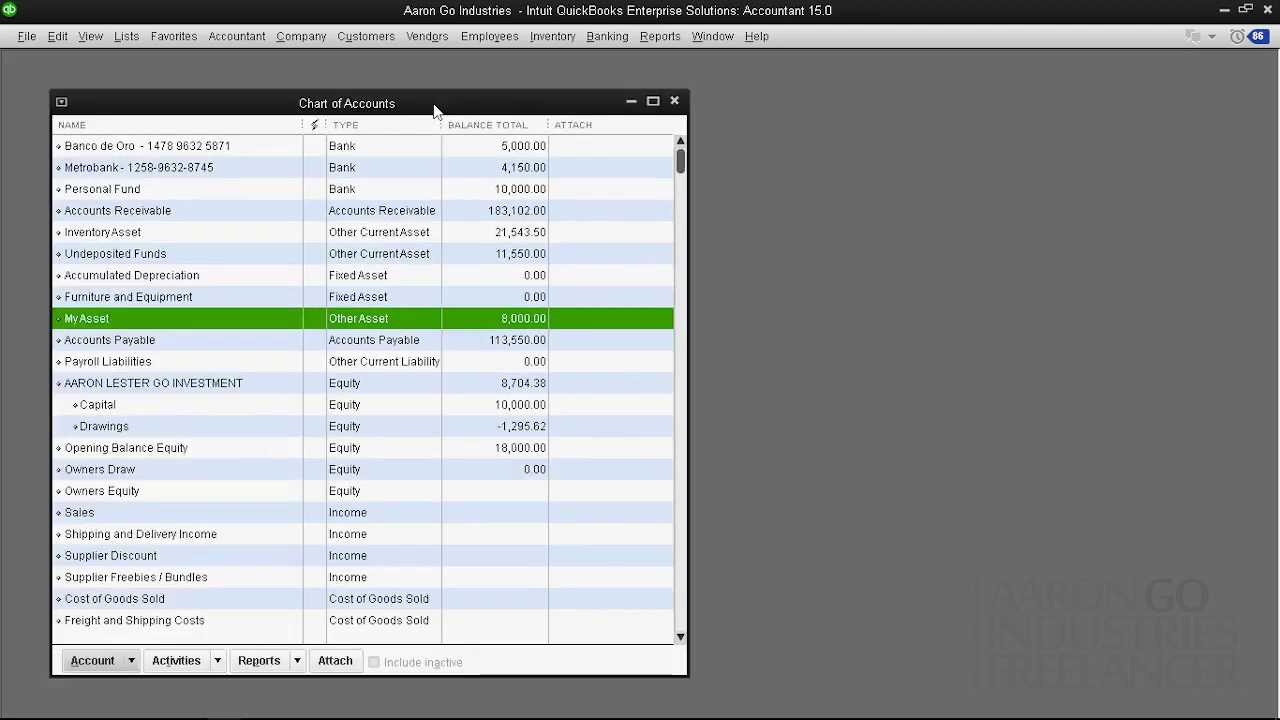
click(303, 37)
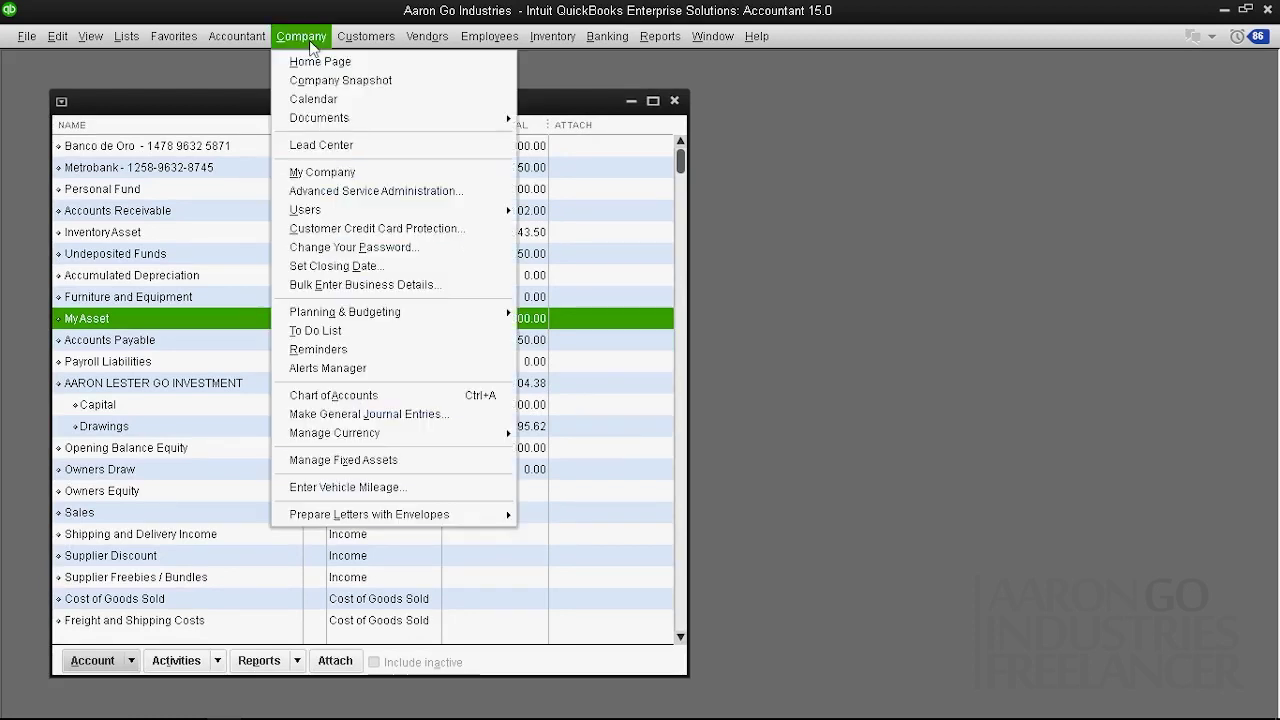
click(331, 415)
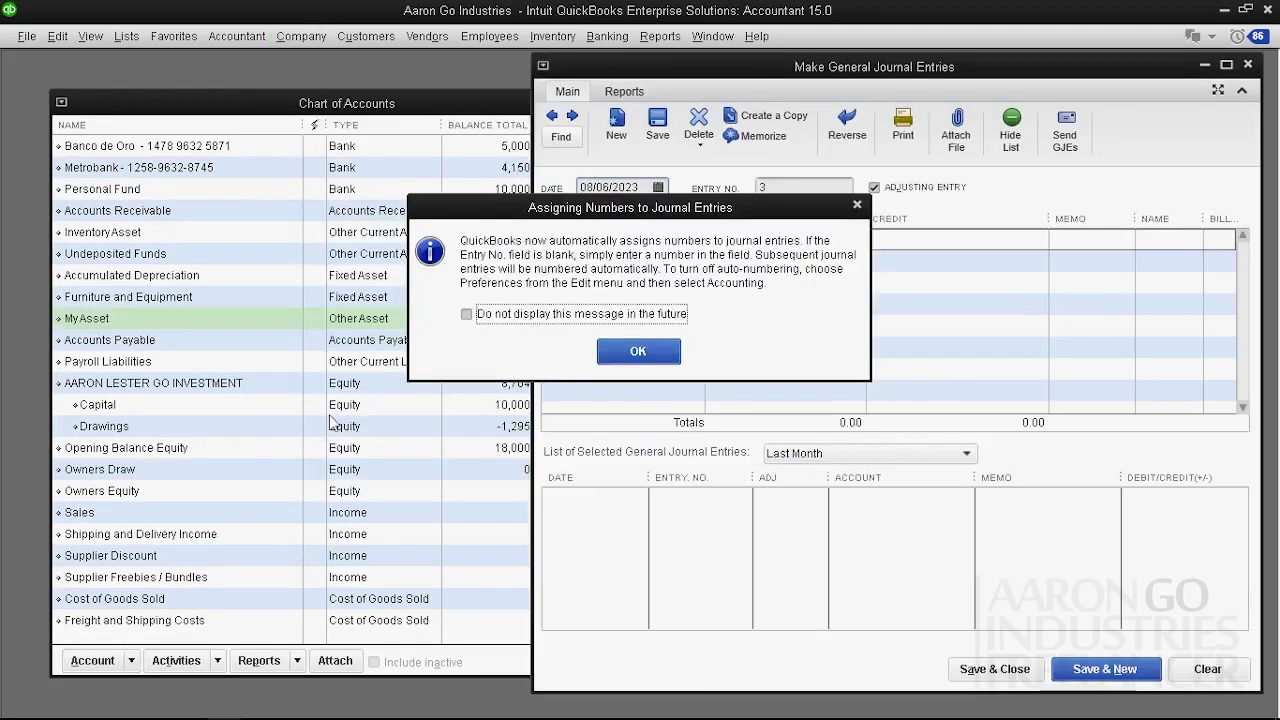
click(638, 351)
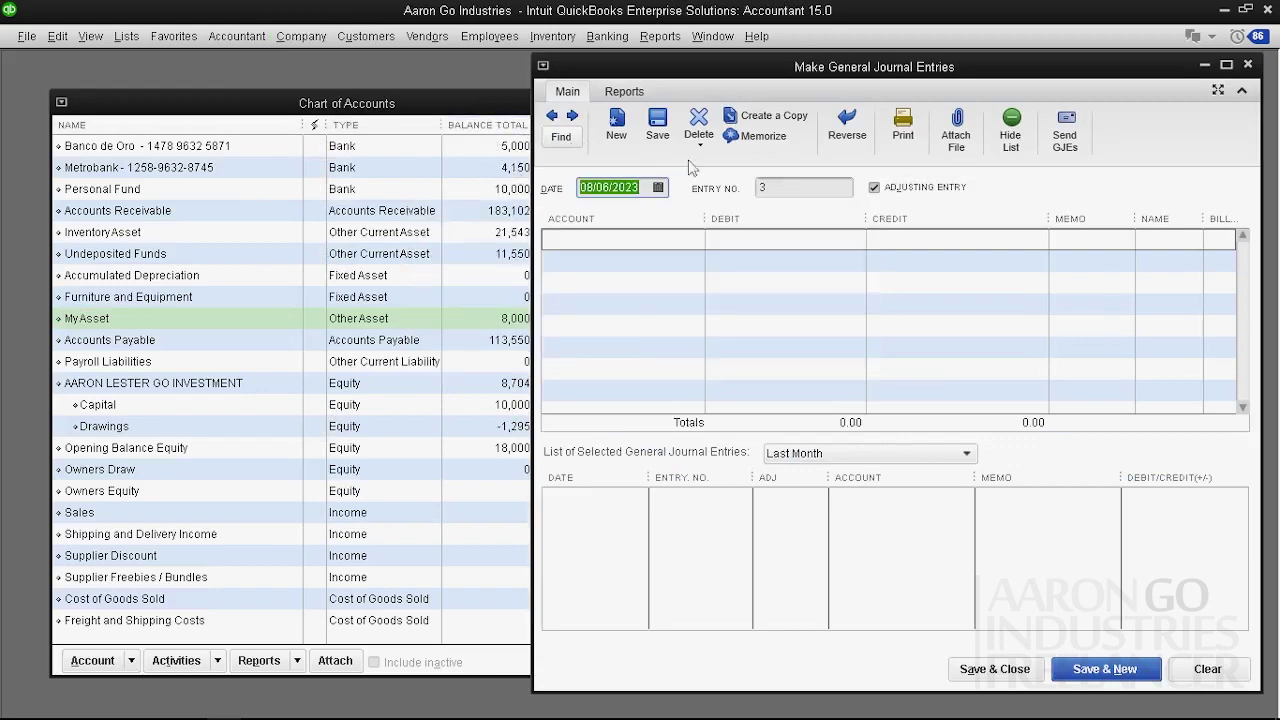
drag(505, 109, 443, 113)
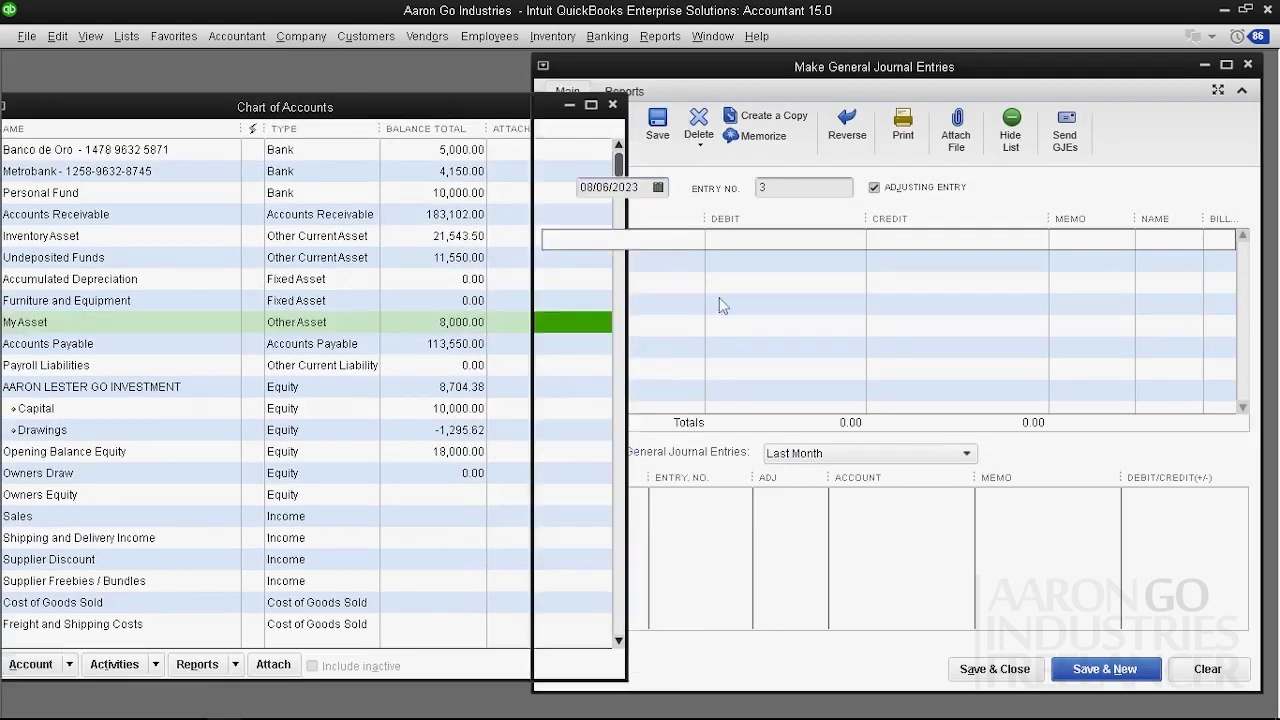
click(723, 305)
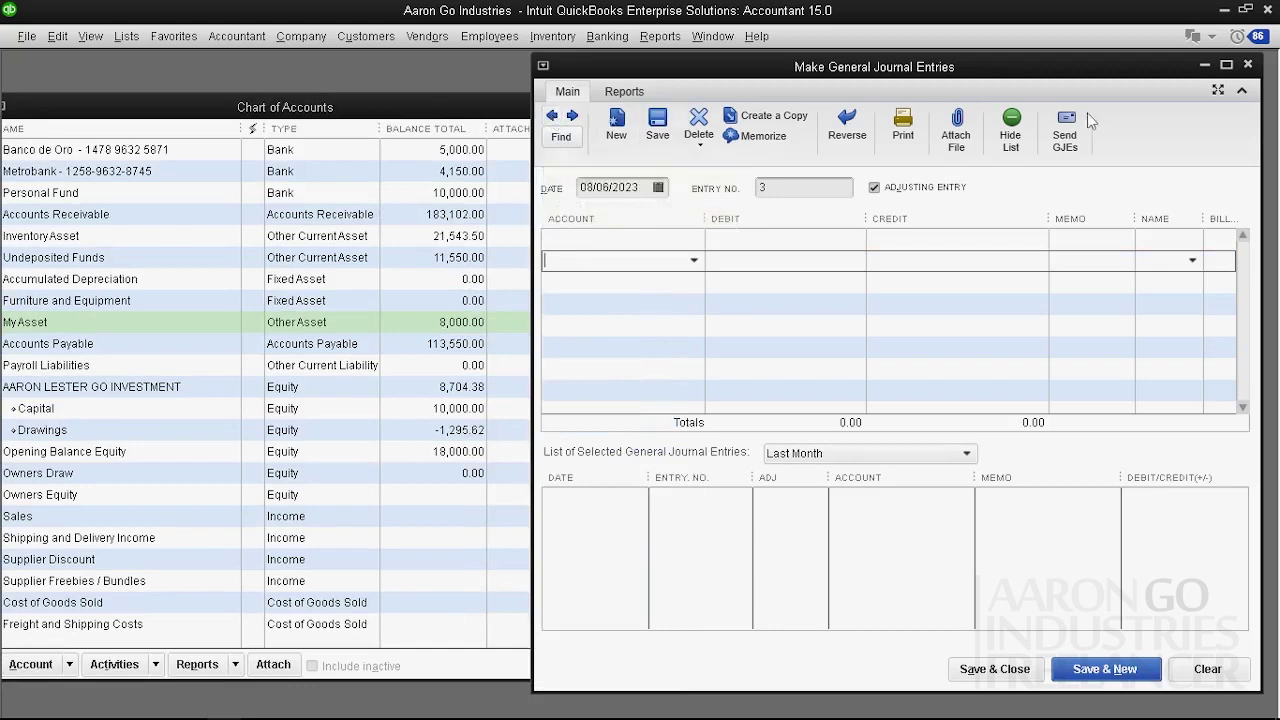
click(1247, 64)
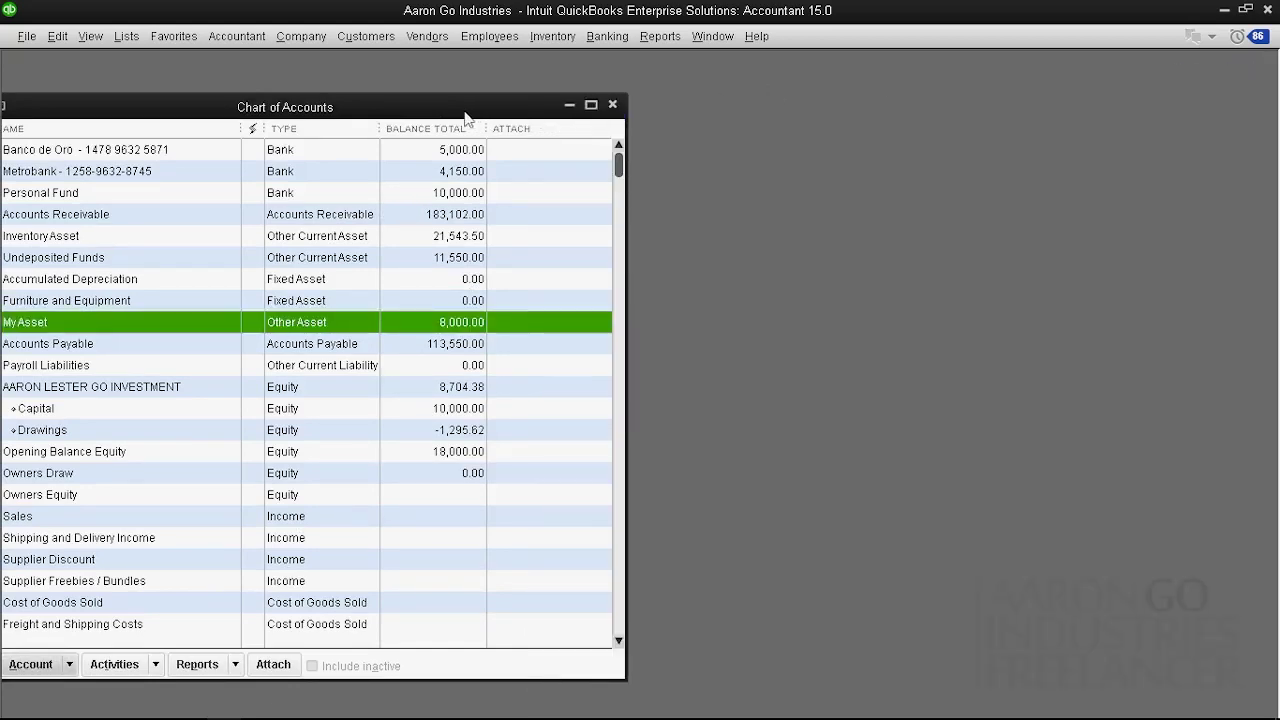
- Maximize the Chart of Accounts and look through the list of accounts
drag(466, 108, 732, 96)
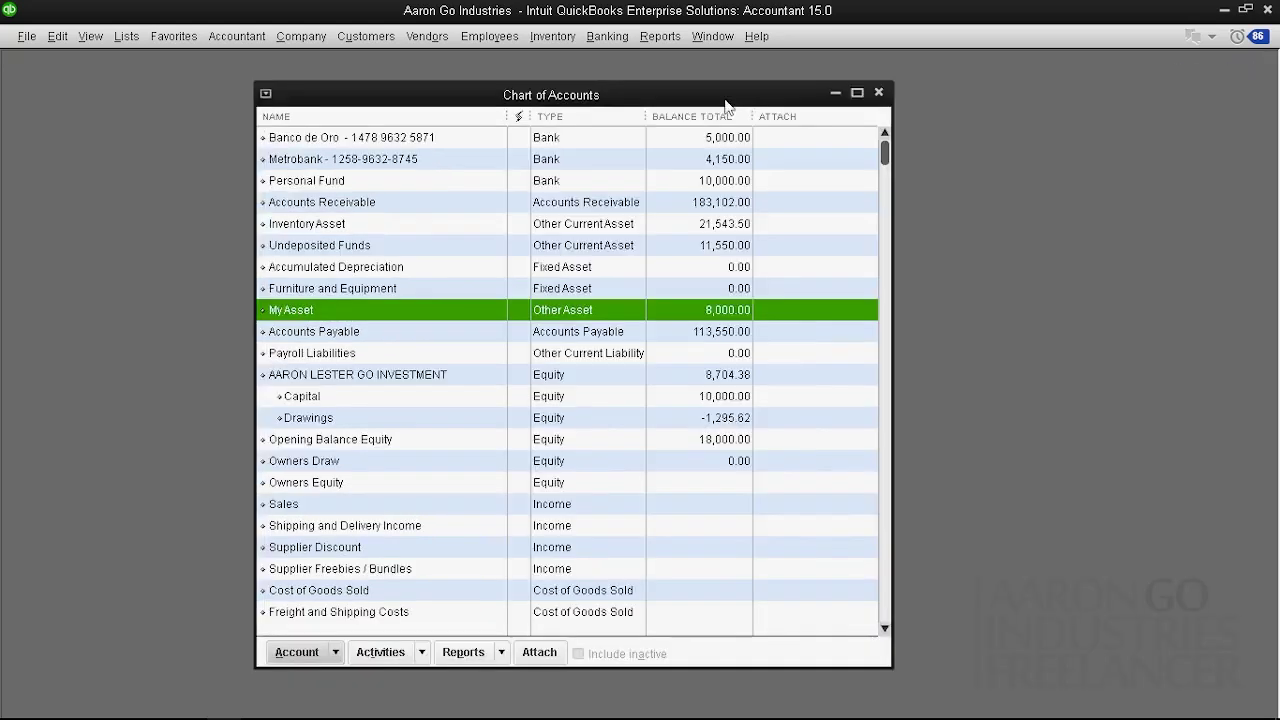
click(857, 93)
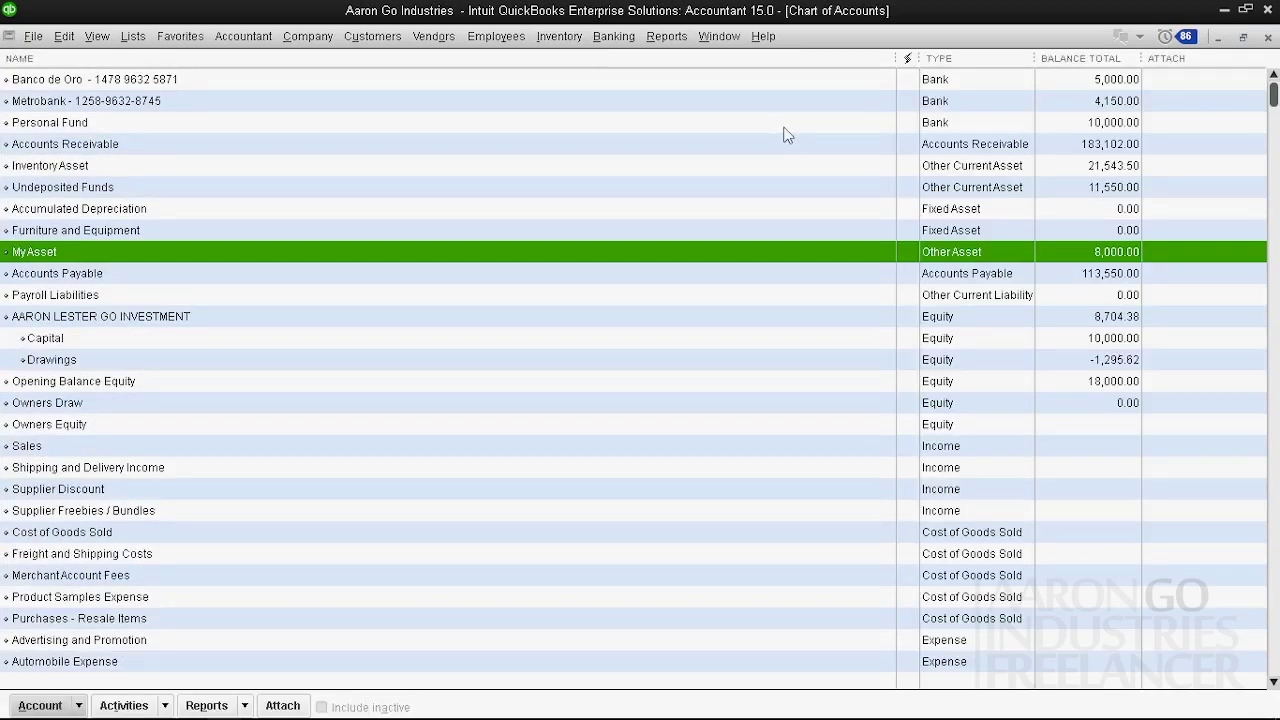
scroll(751, 223, down, 4)
scroll(746, 306, up, 4)
- Start a new account and view the choices offered under Other Account Types
click(78, 705)
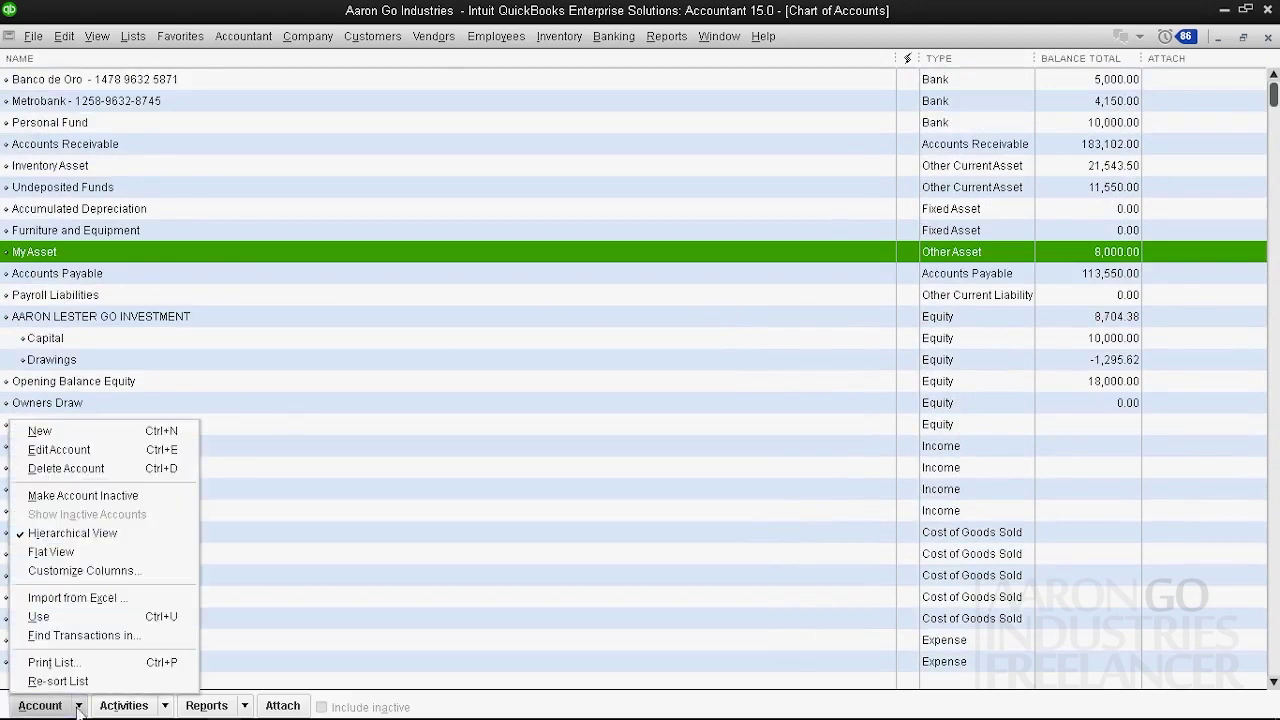
click(115, 431)
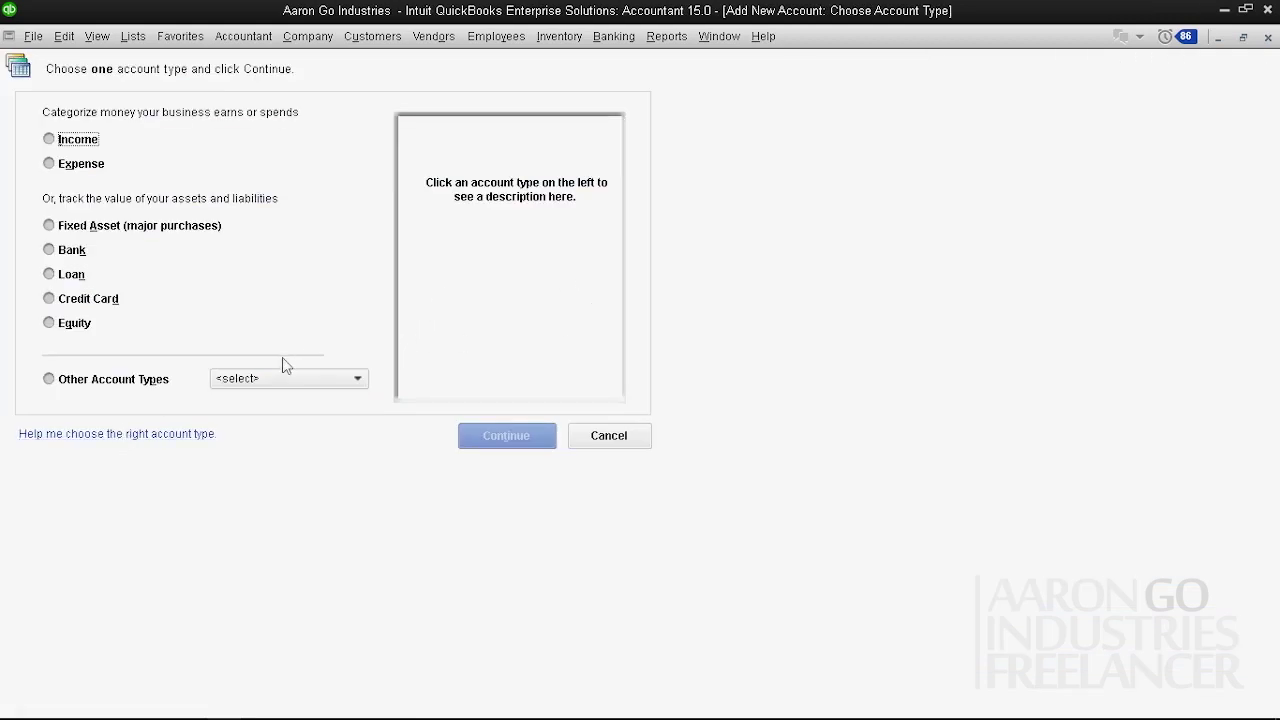
click(131, 381)
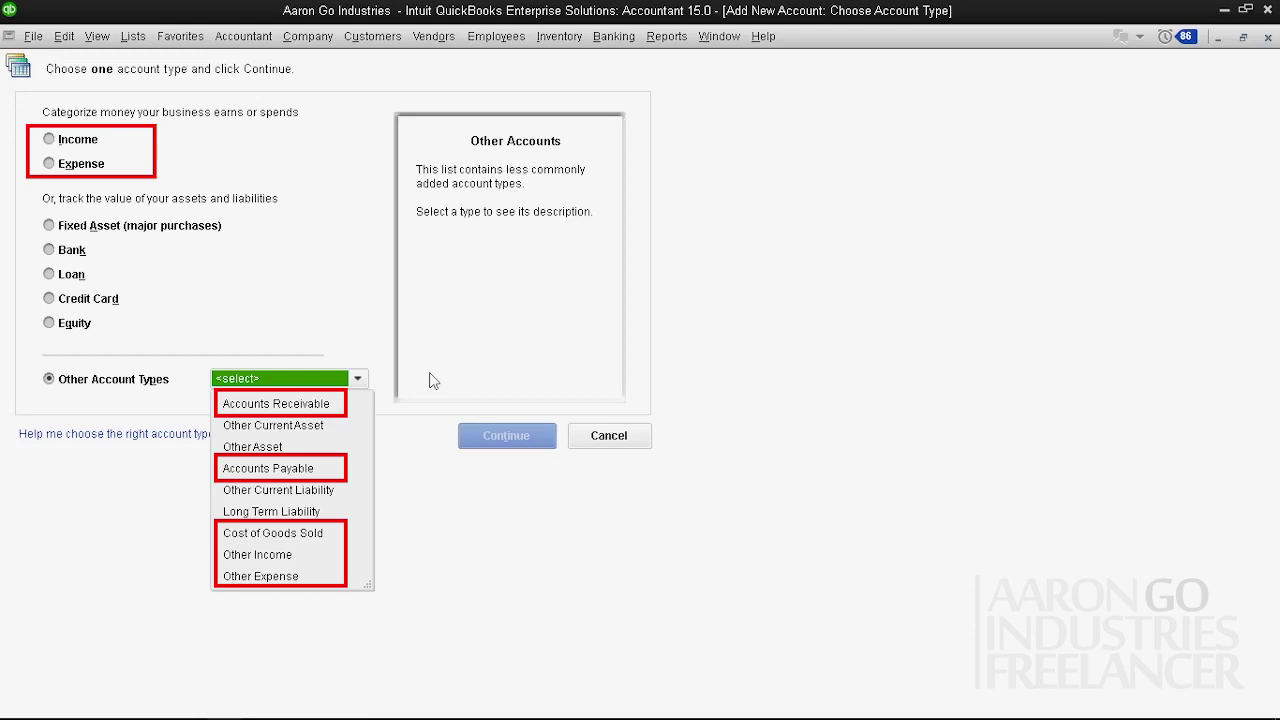
- Restore the windows from full size, place the account type window beside the Chart of Accounts, and select the Opening Balance Equity account
click(1243, 37)
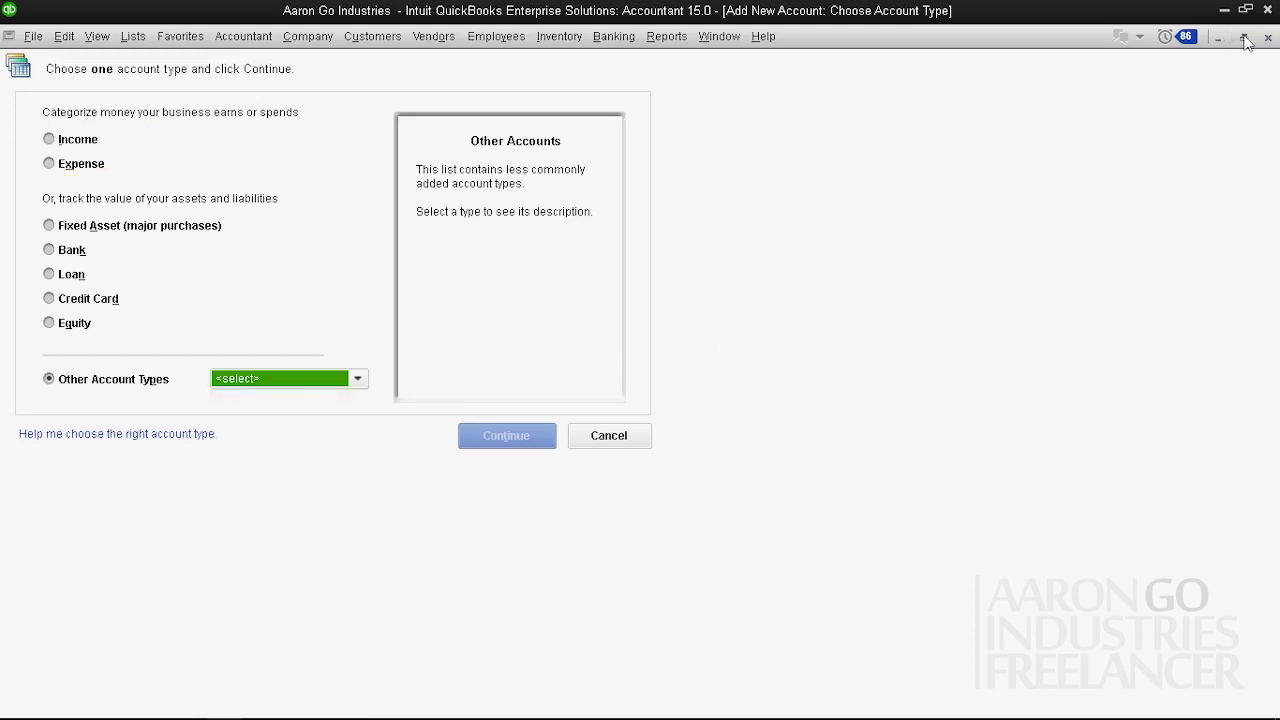
click(1243, 37)
drag(410, 141, 939, 145)
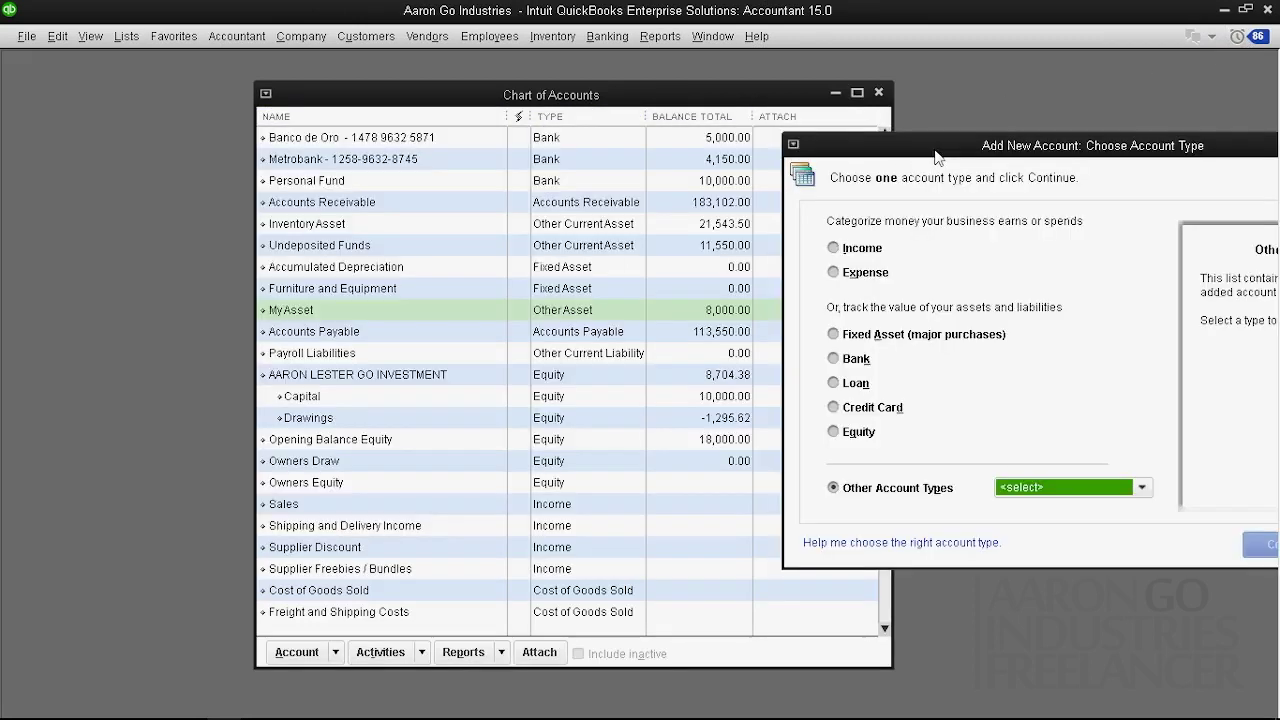
click(515, 443)
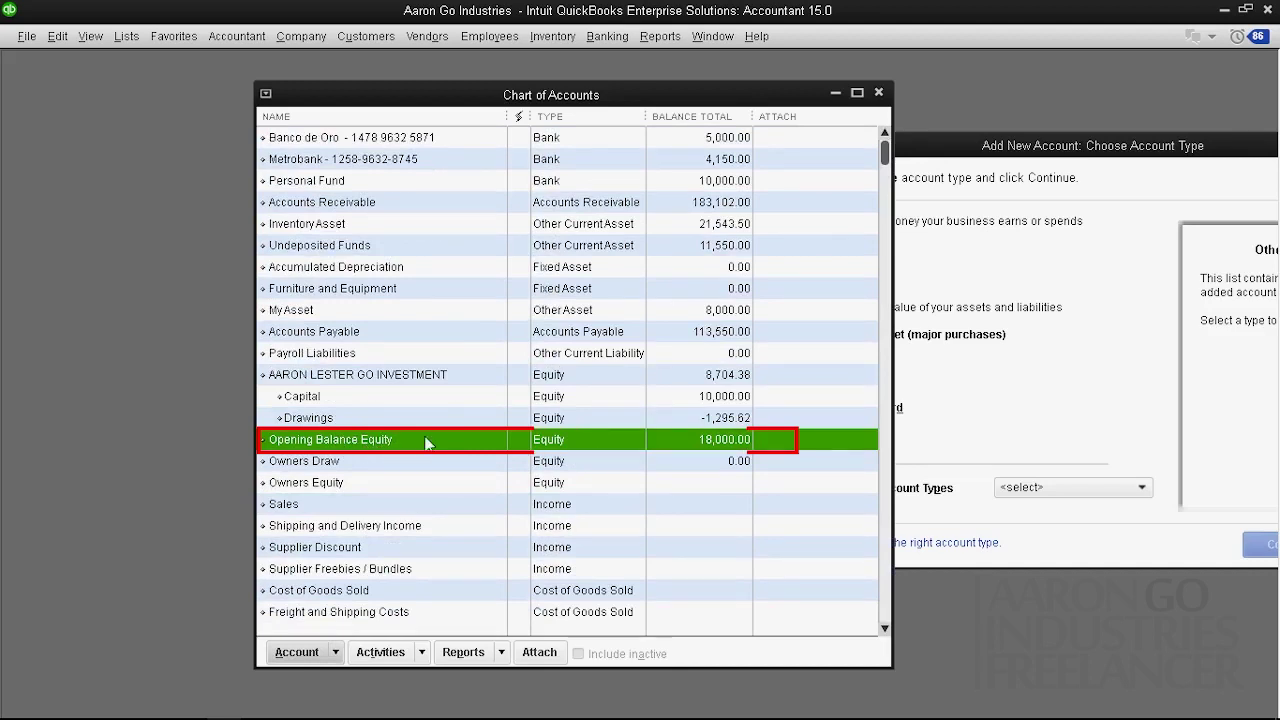
drag(519, 103, 329, 89)
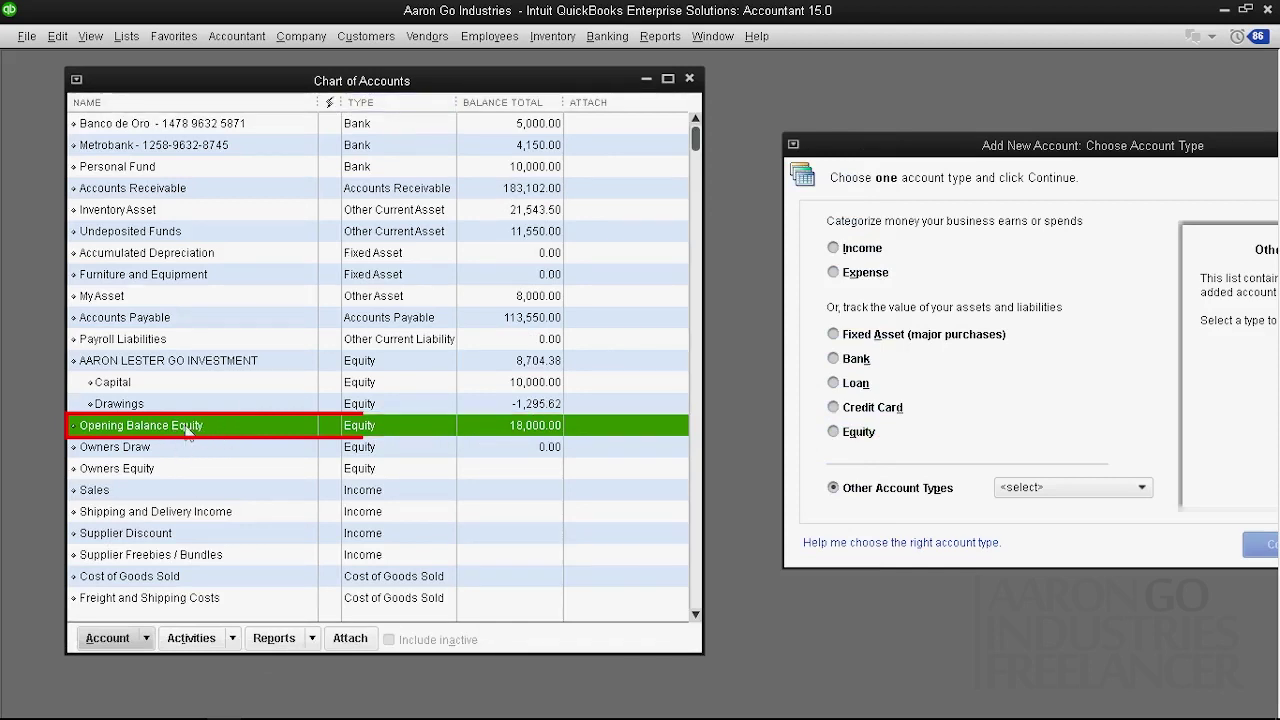
- Run a QuickReport for Opening Balance Equity, check its deposit and general journal lines, and close the report
click(660, 36)
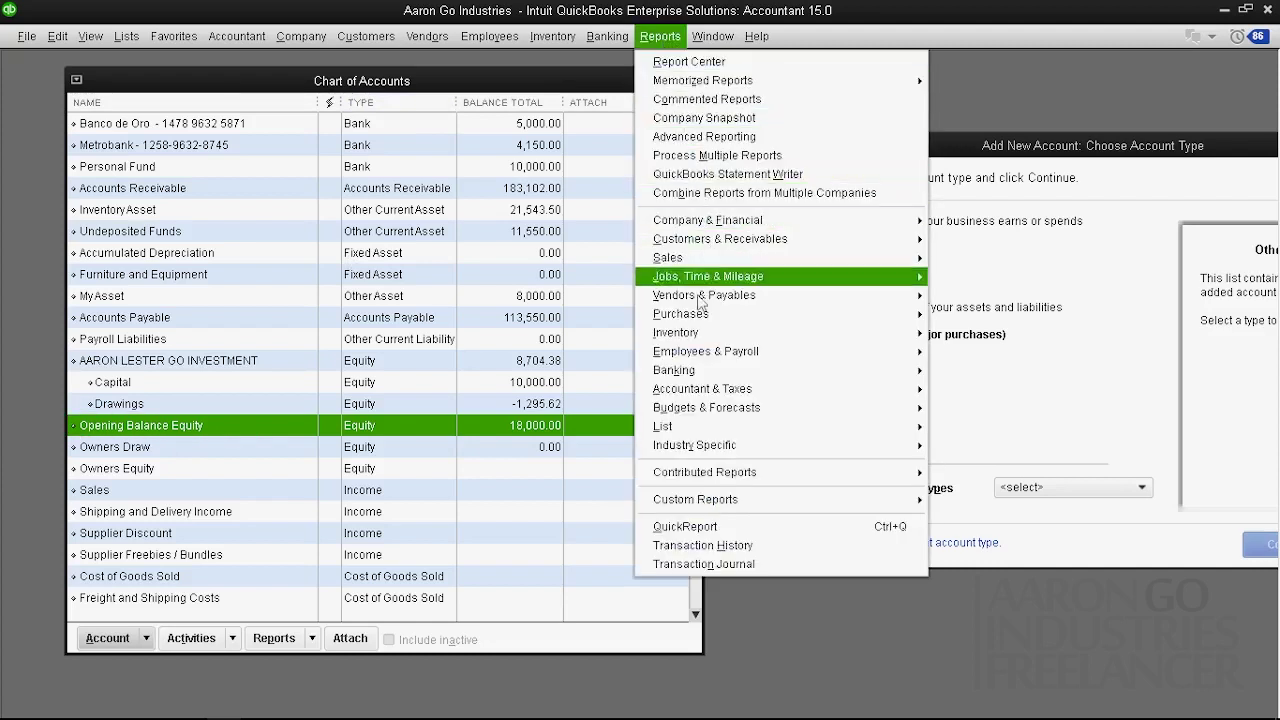
click(711, 526)
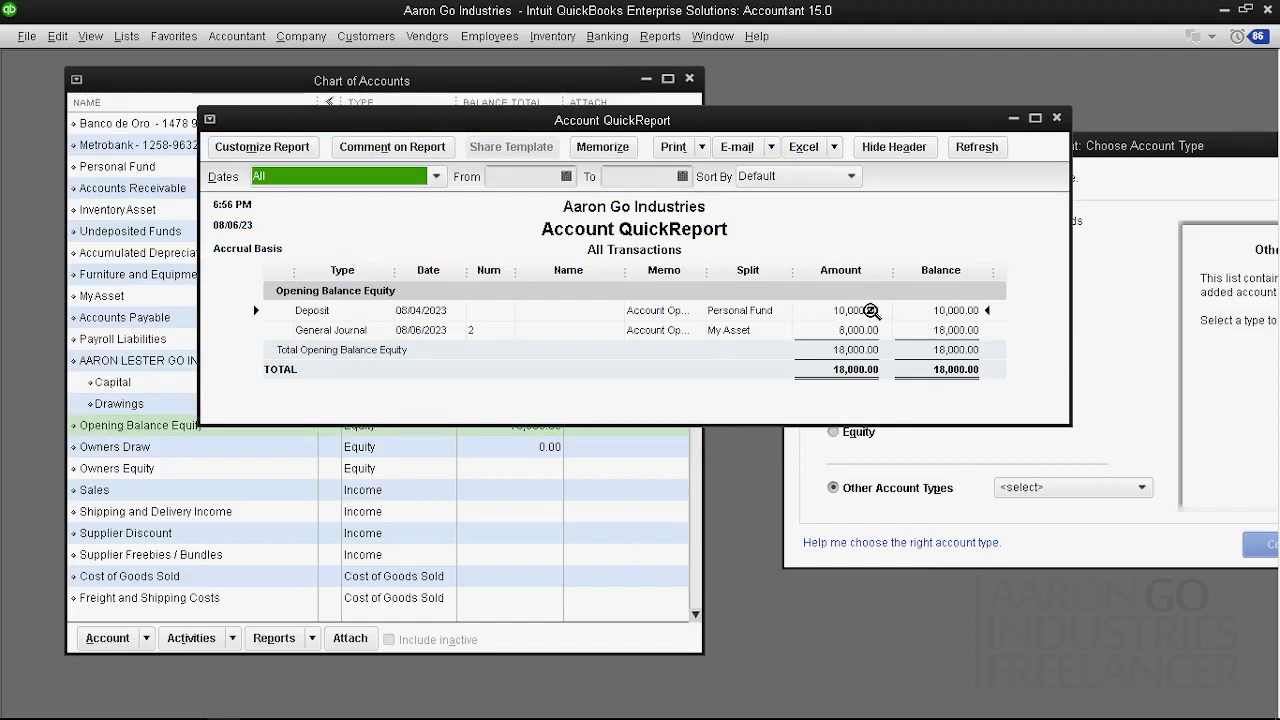
click(857, 336)
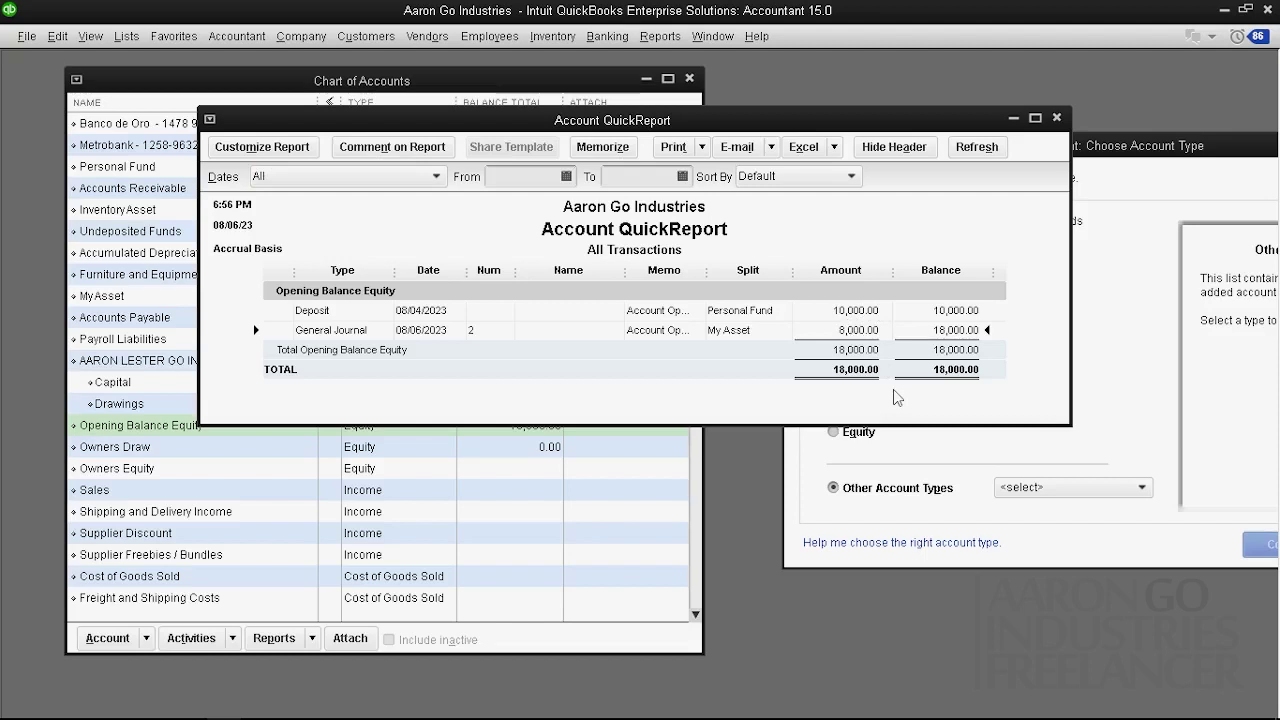
click(1056, 117)
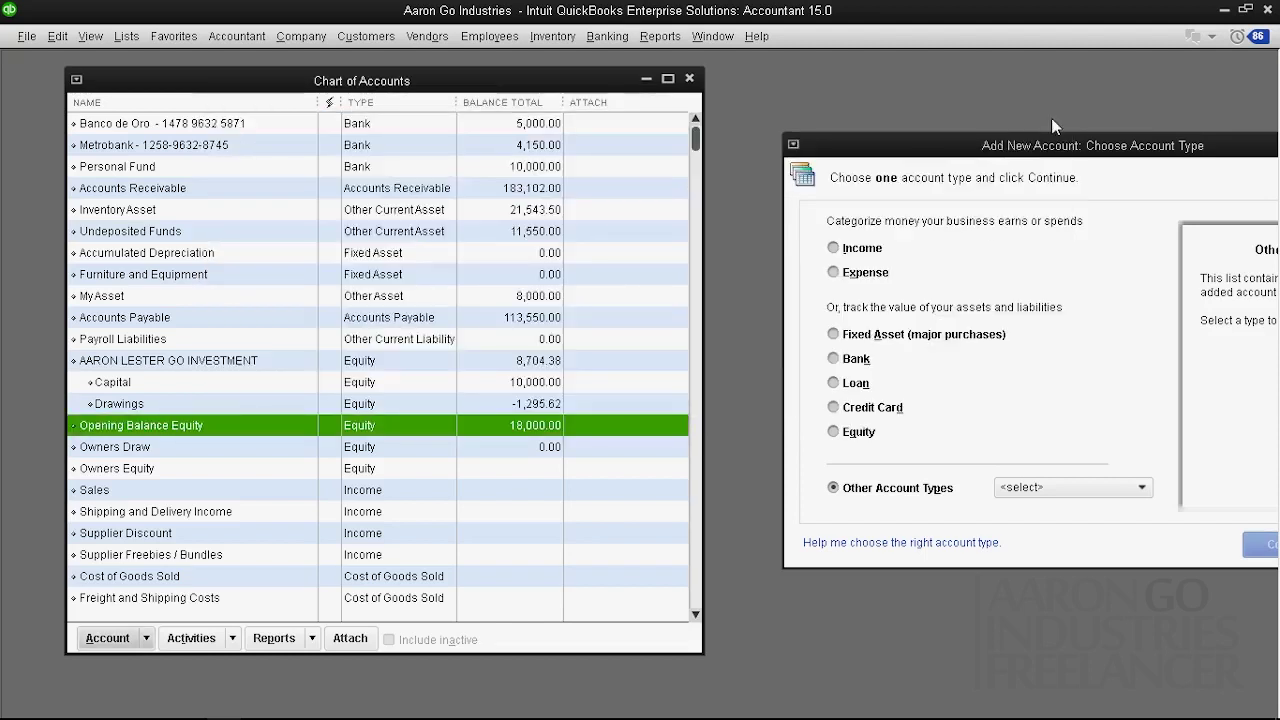
- Move the account type window next to the Chart of Accounts, review the Other Account Types, and reselect Opening Balance Equity
drag(1022, 155, 890, 96)
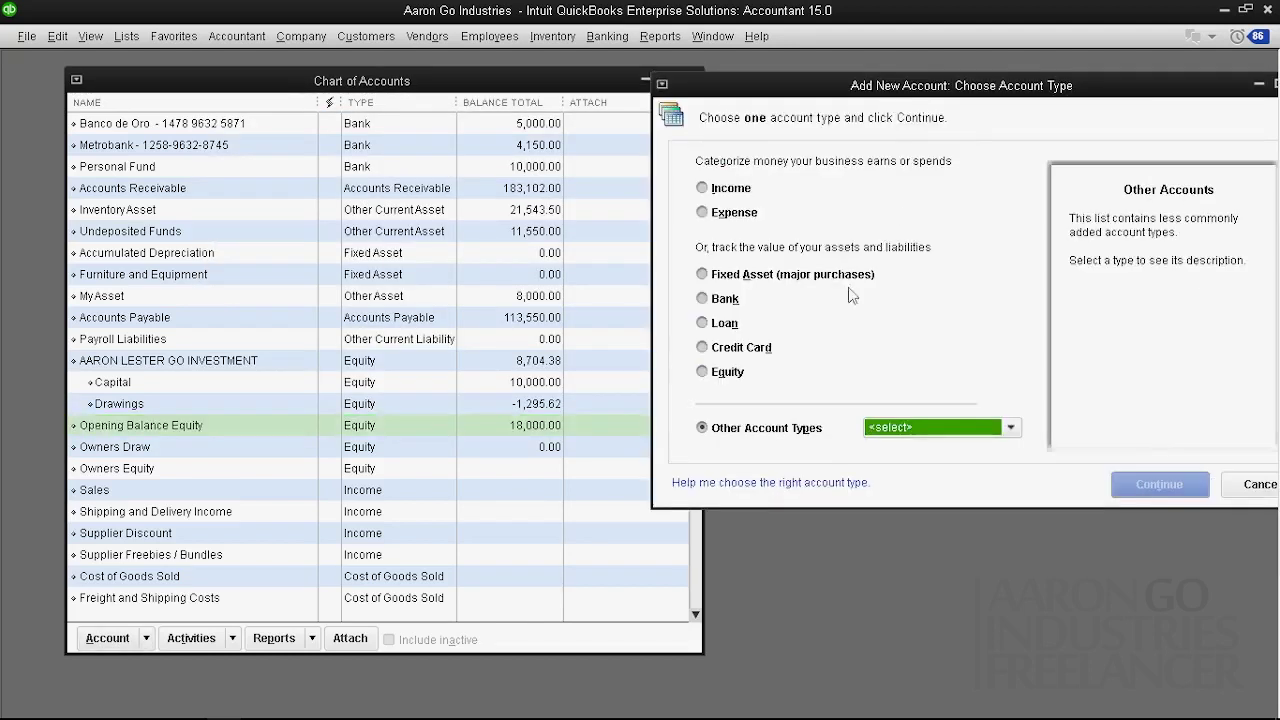
click(1008, 428)
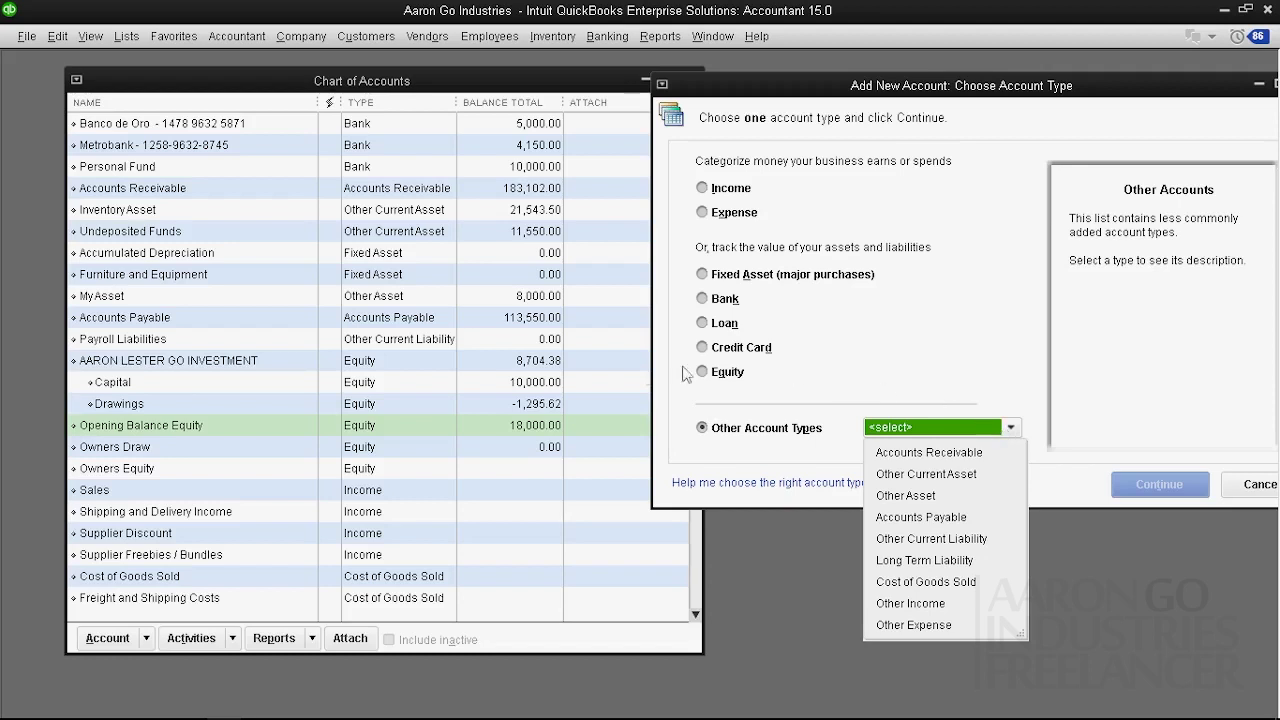
click(251, 428)
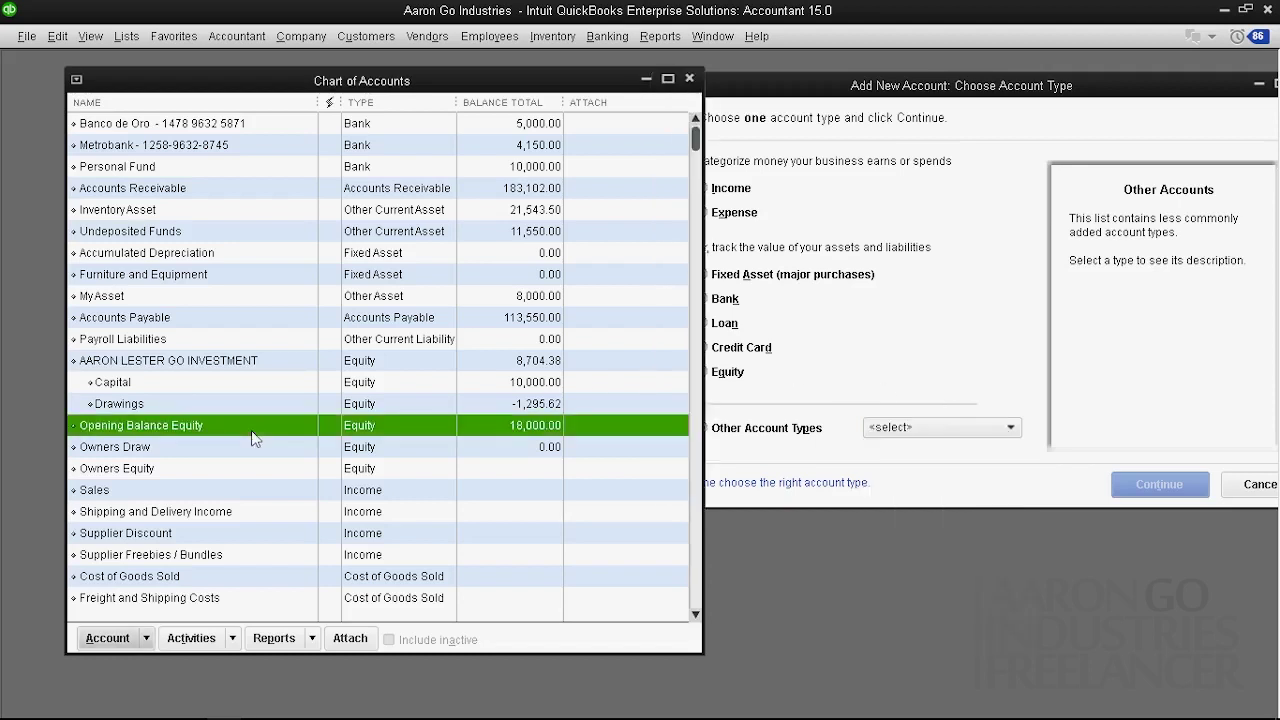
- Open the general journal entries and go back to entry 2, dismissing the automatic numbering notice
click(303, 40)
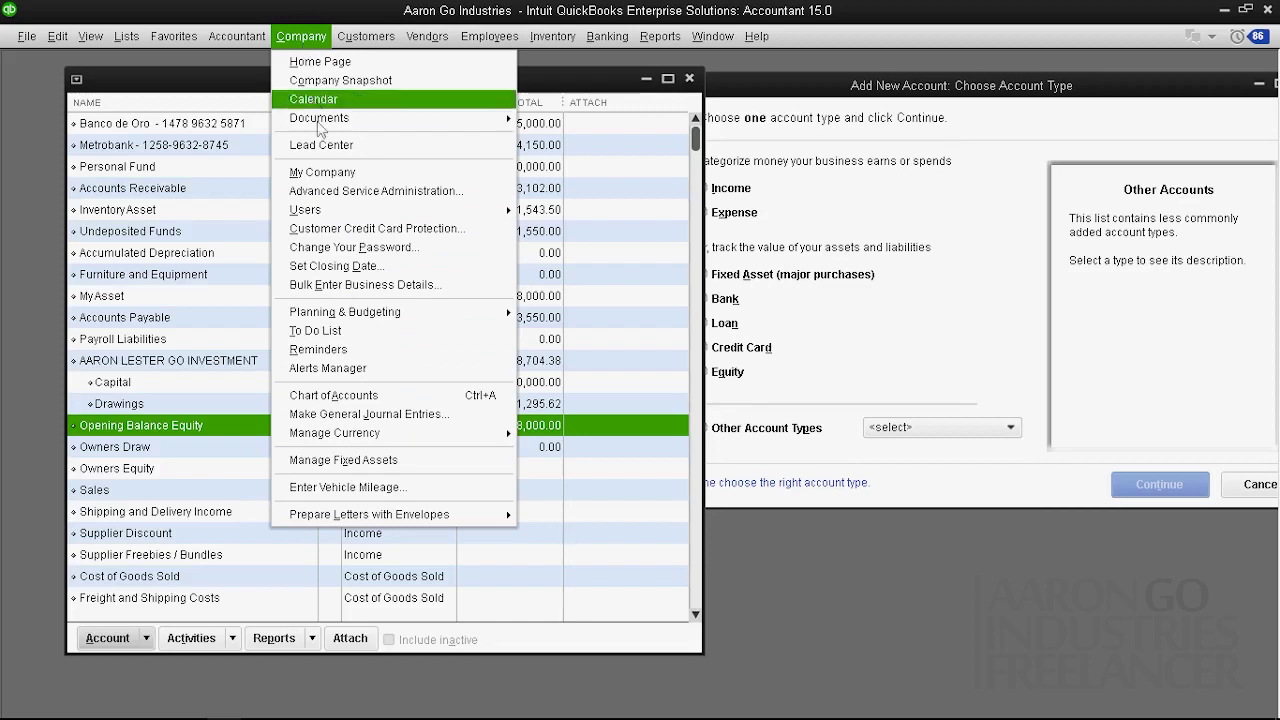
click(380, 414)
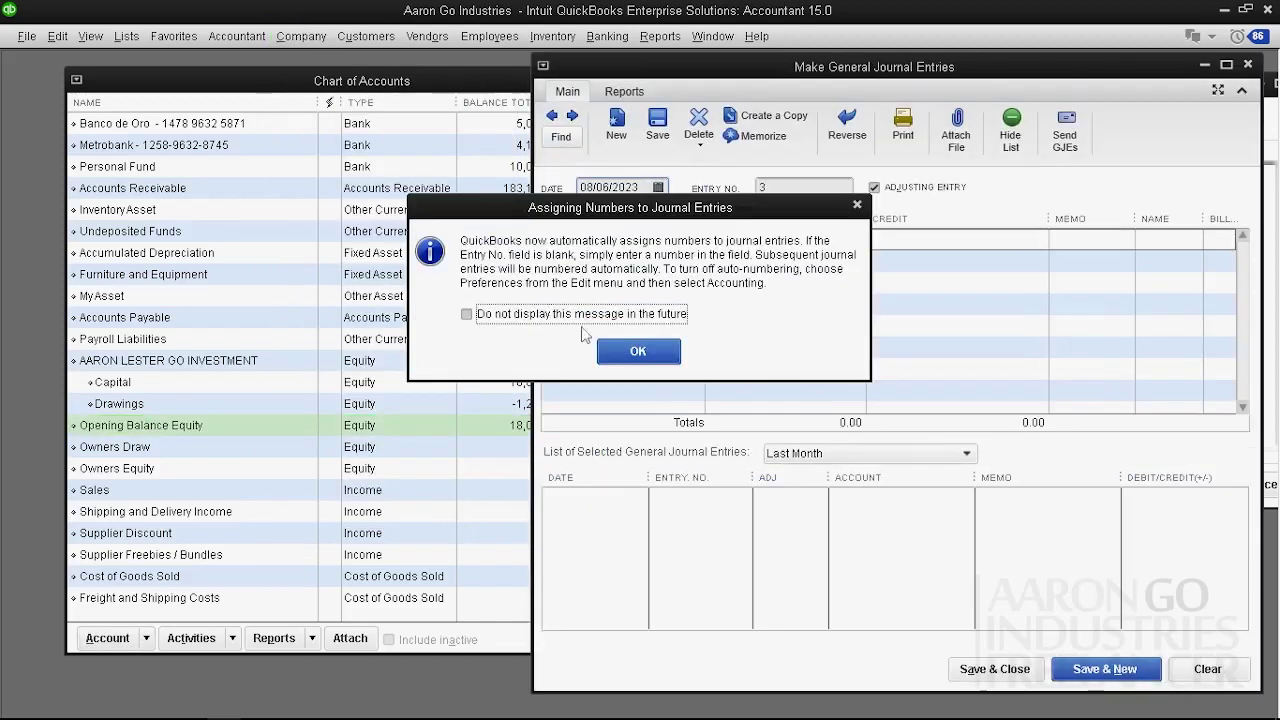
click(648, 358)
click(551, 116)
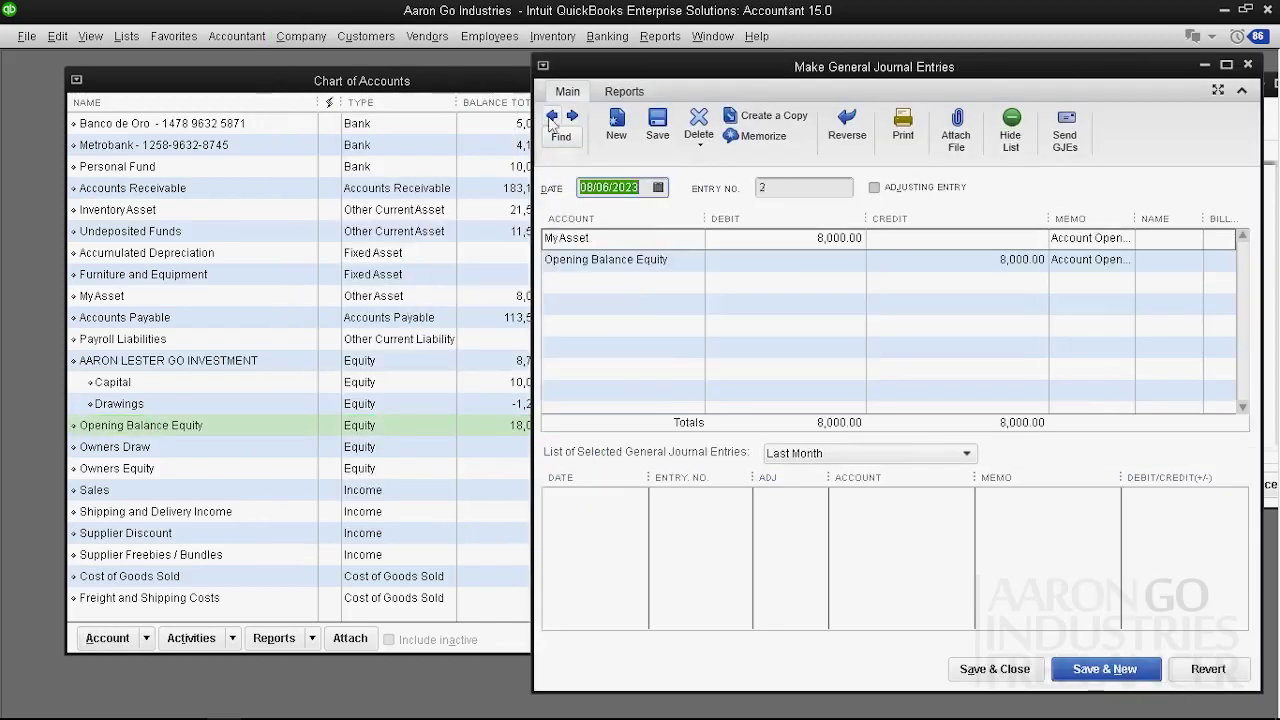
- Try Owners Draw in place of Opening Balance Equity on the entry's credit line, and close without recording the change
click(689, 261)
click(693, 260)
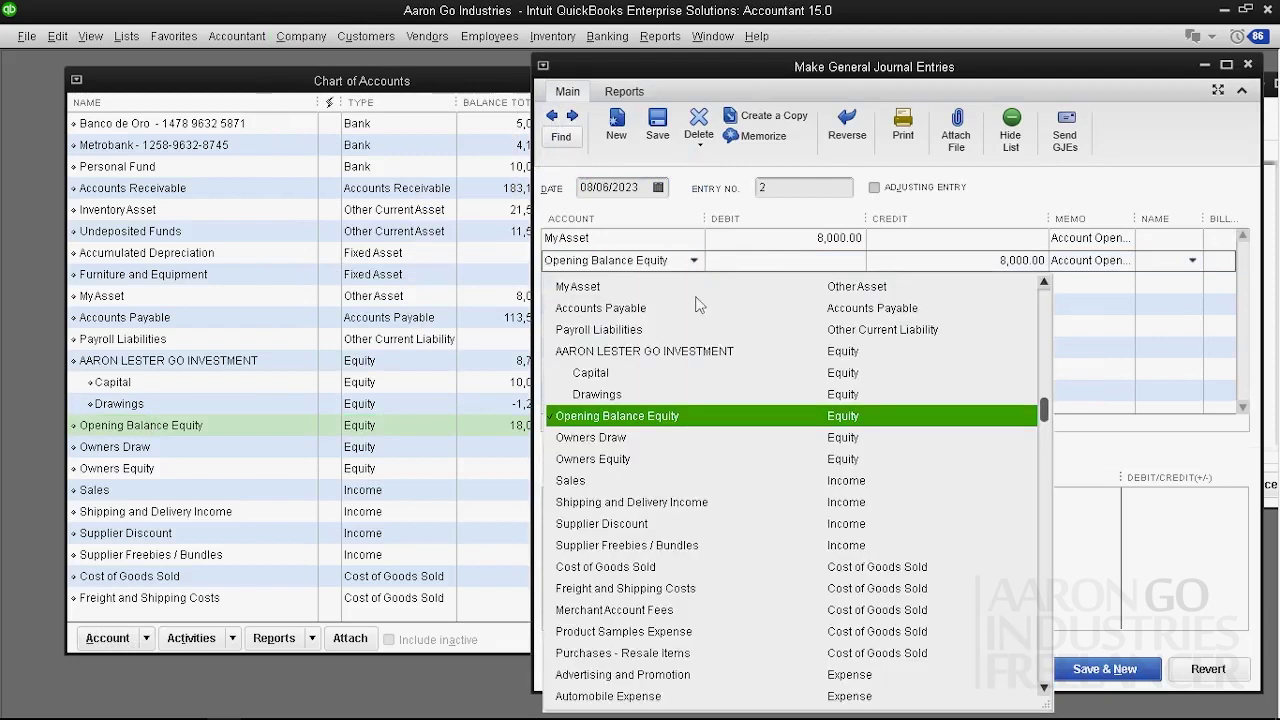
click(713, 446)
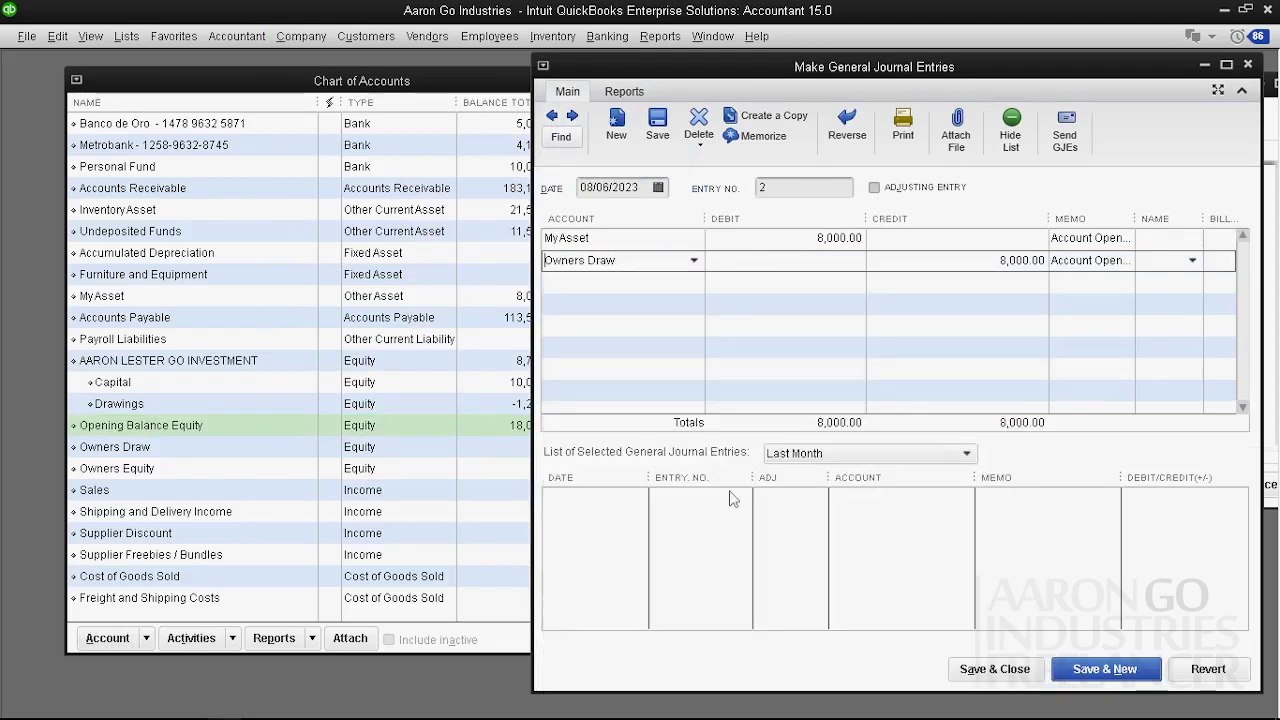
click(1250, 68)
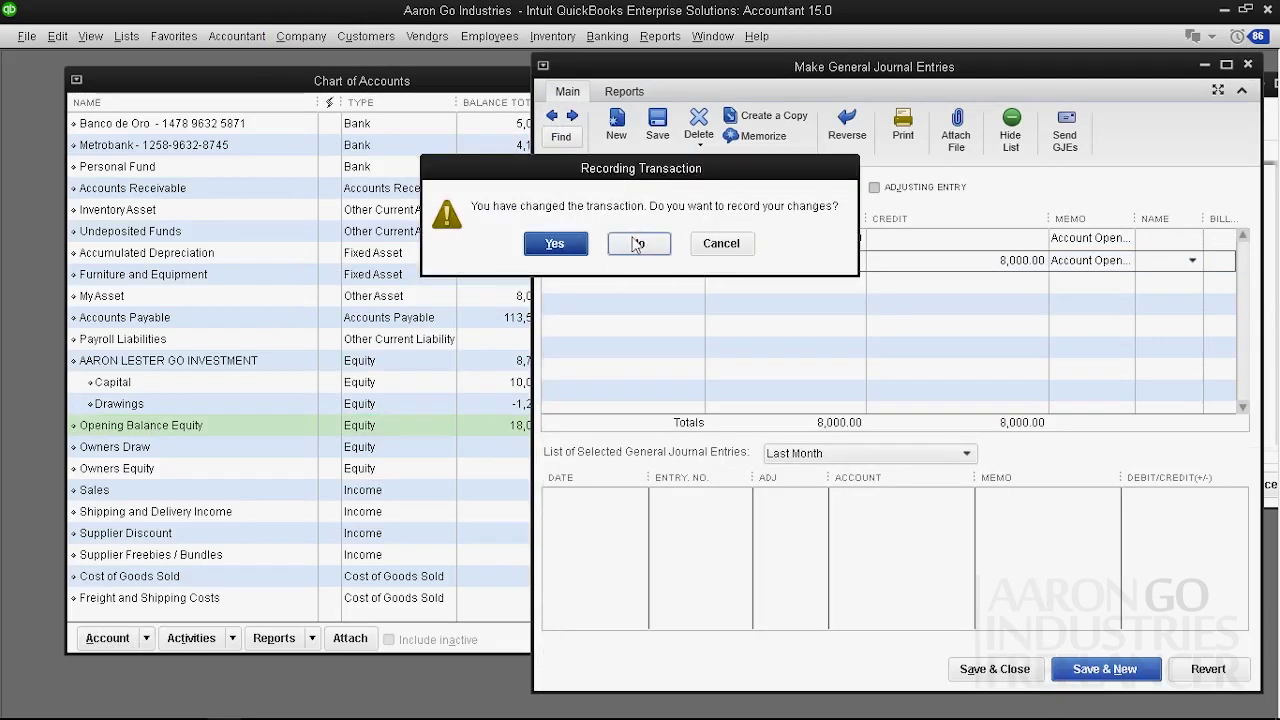
click(640, 243)
- Close the account type window and the Chart of Accounts
key(ctrl+n)
drag(800, 92, 455, 97)
click(957, 87)
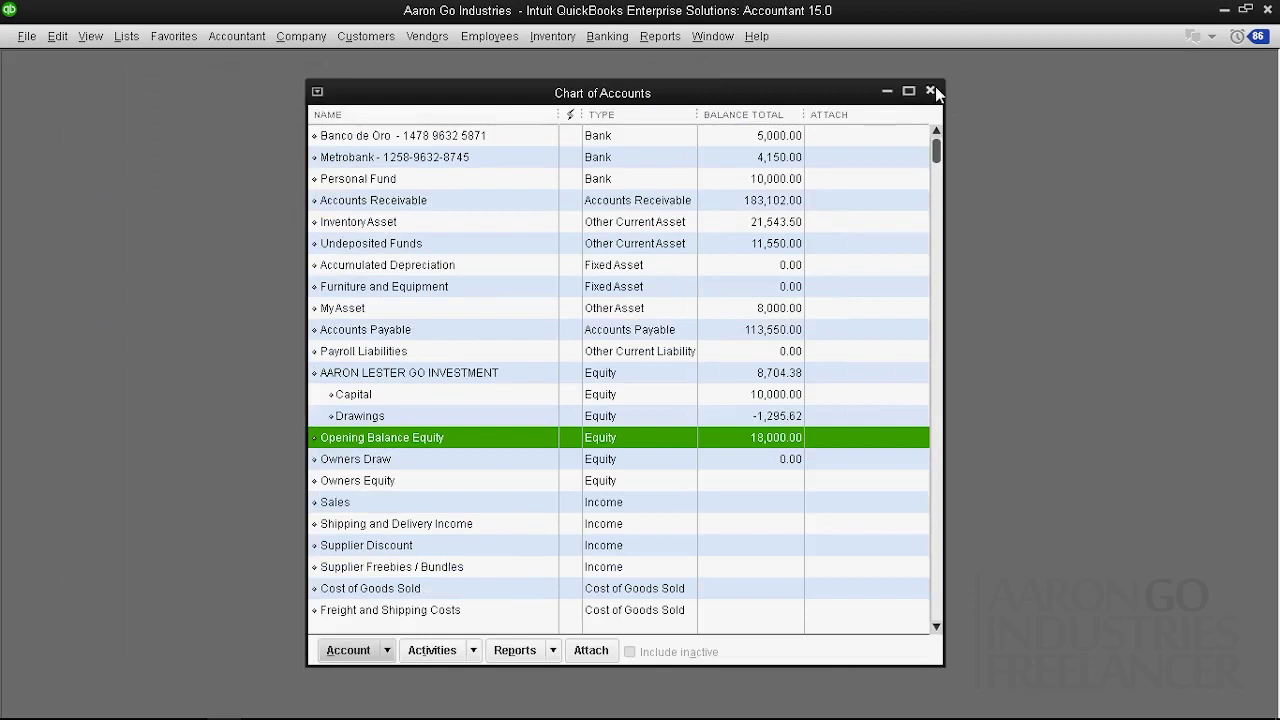
click(935, 86)
- Start a new general journal entry and move its window toward the middle of the workspace
click(298, 45)
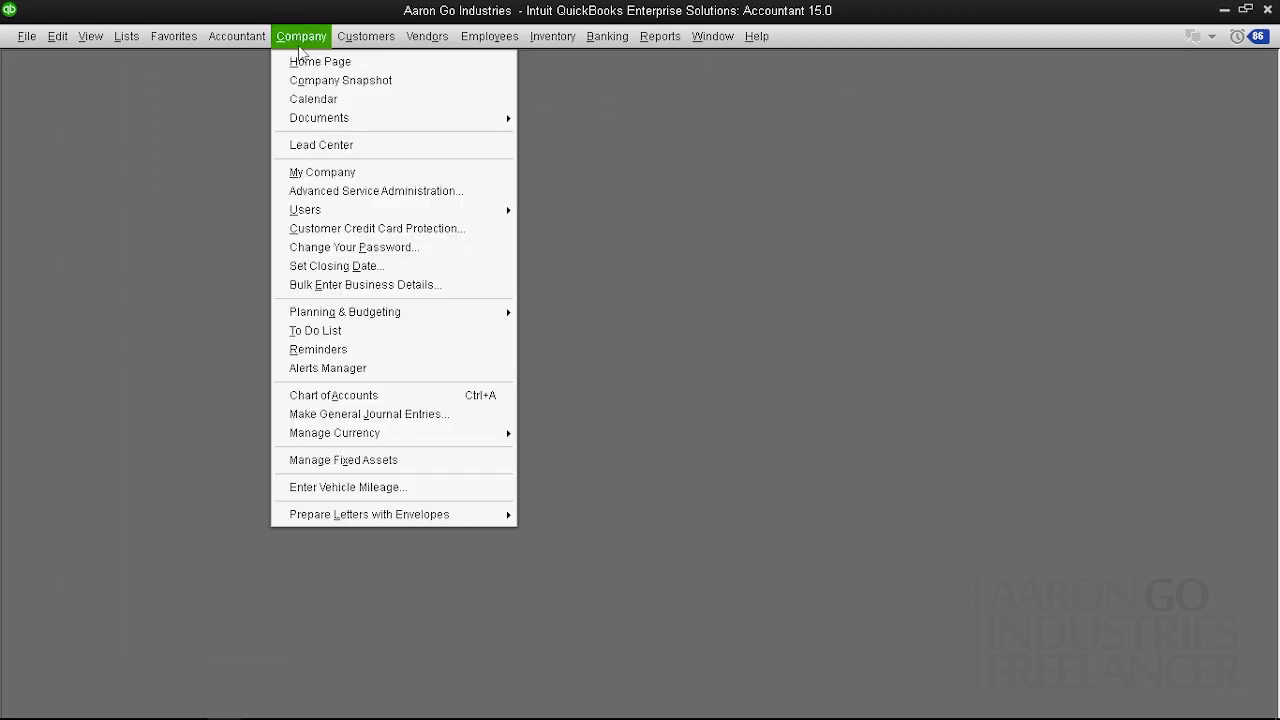
click(376, 421)
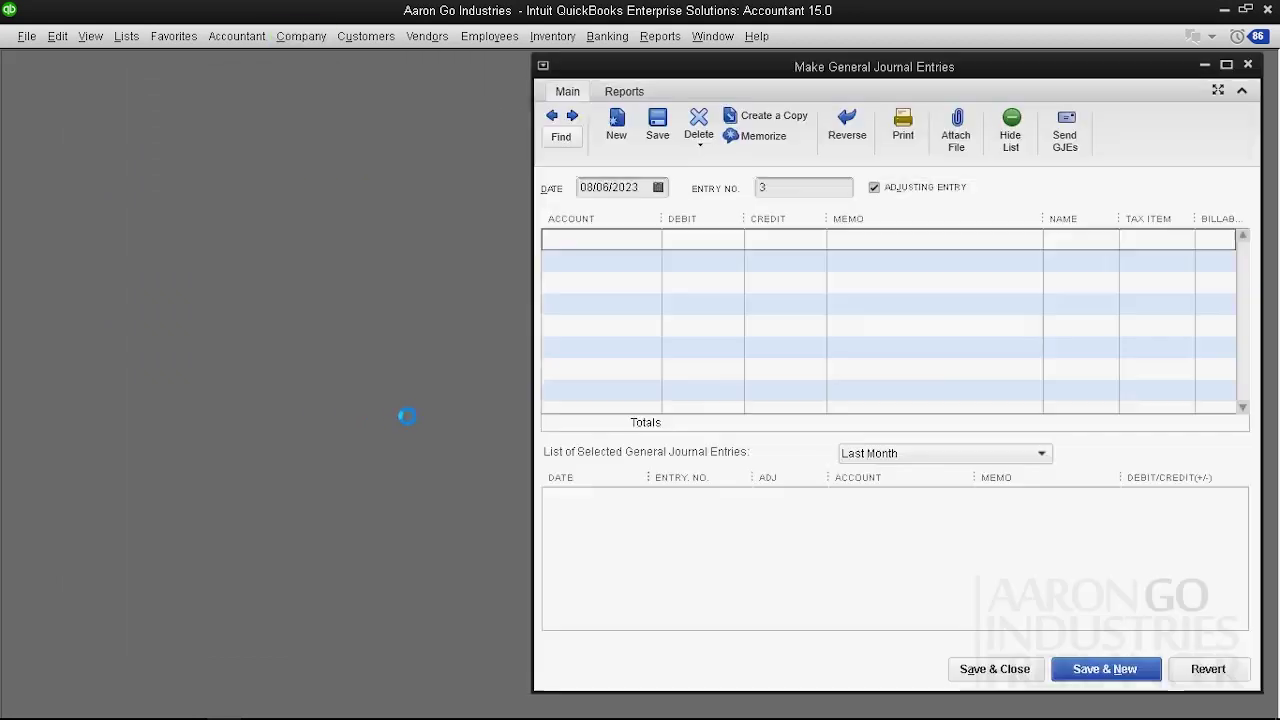
click(642, 353)
drag(745, 69, 457, 81)
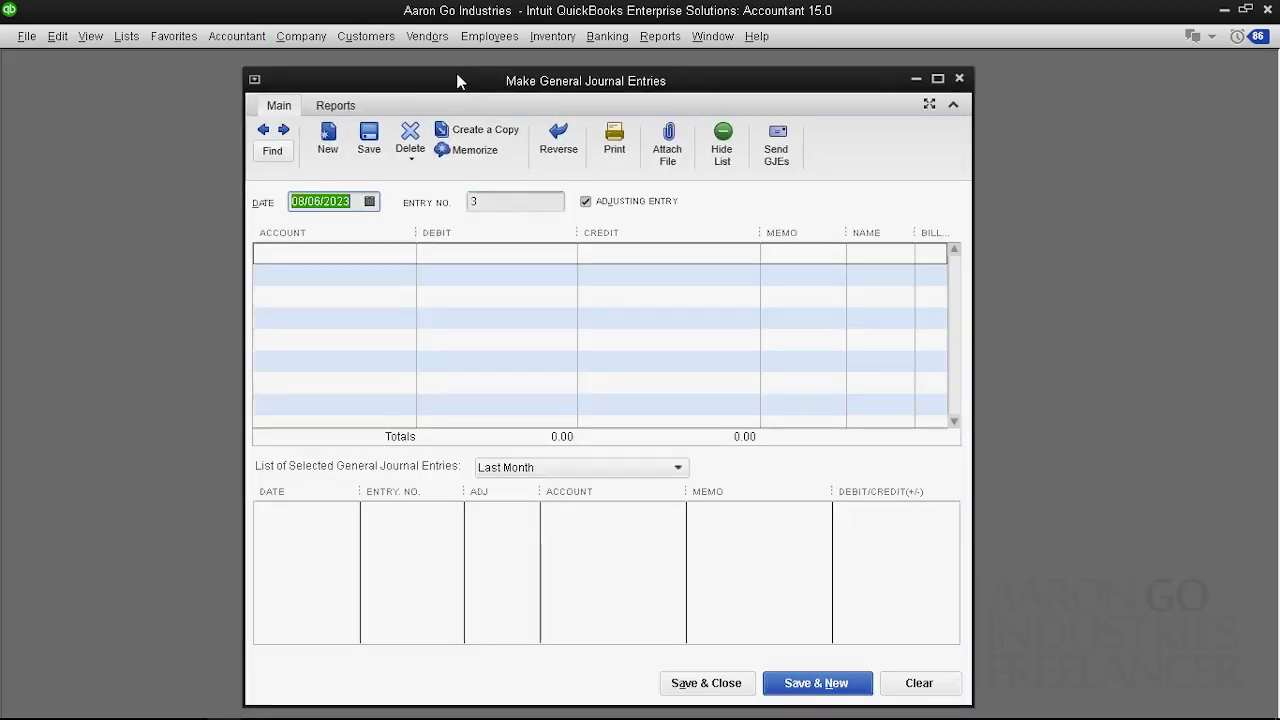
- Choose the Banco de Oro account on the entry's first line and Accounts Payable on the second line
click(406, 257)
click(407, 254)
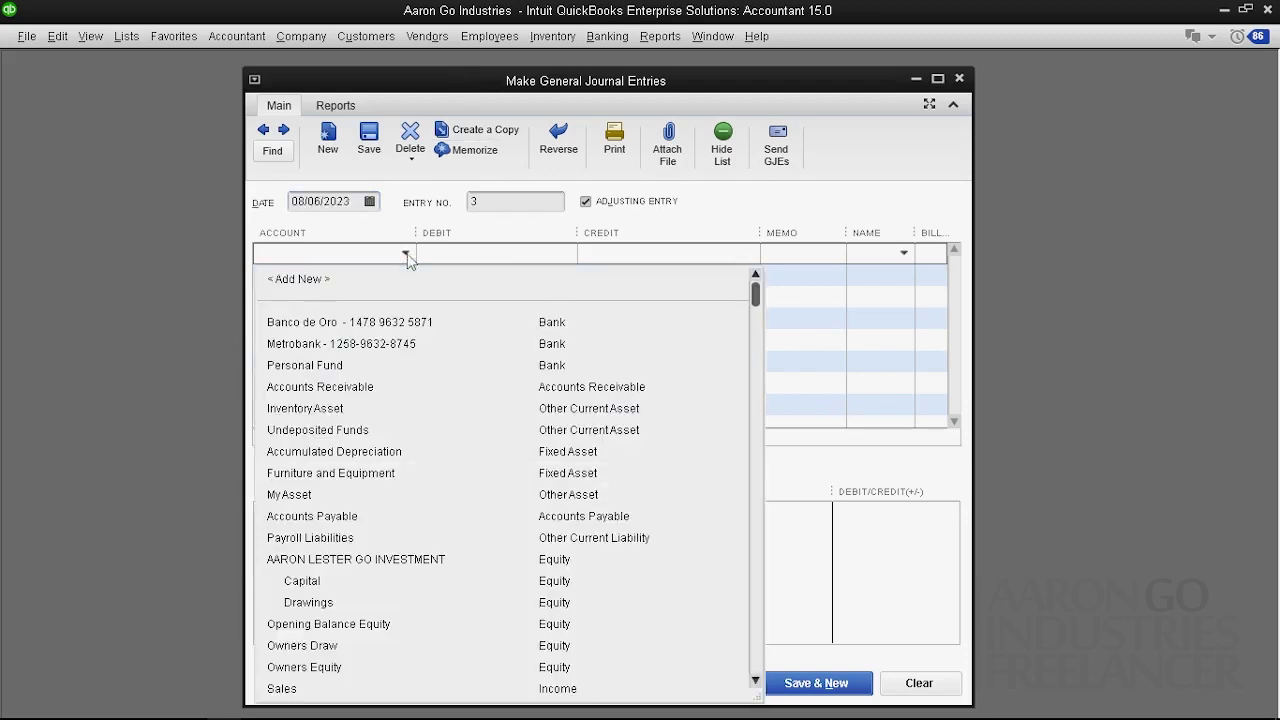
click(400, 322)
click(410, 275)
click(405, 274)
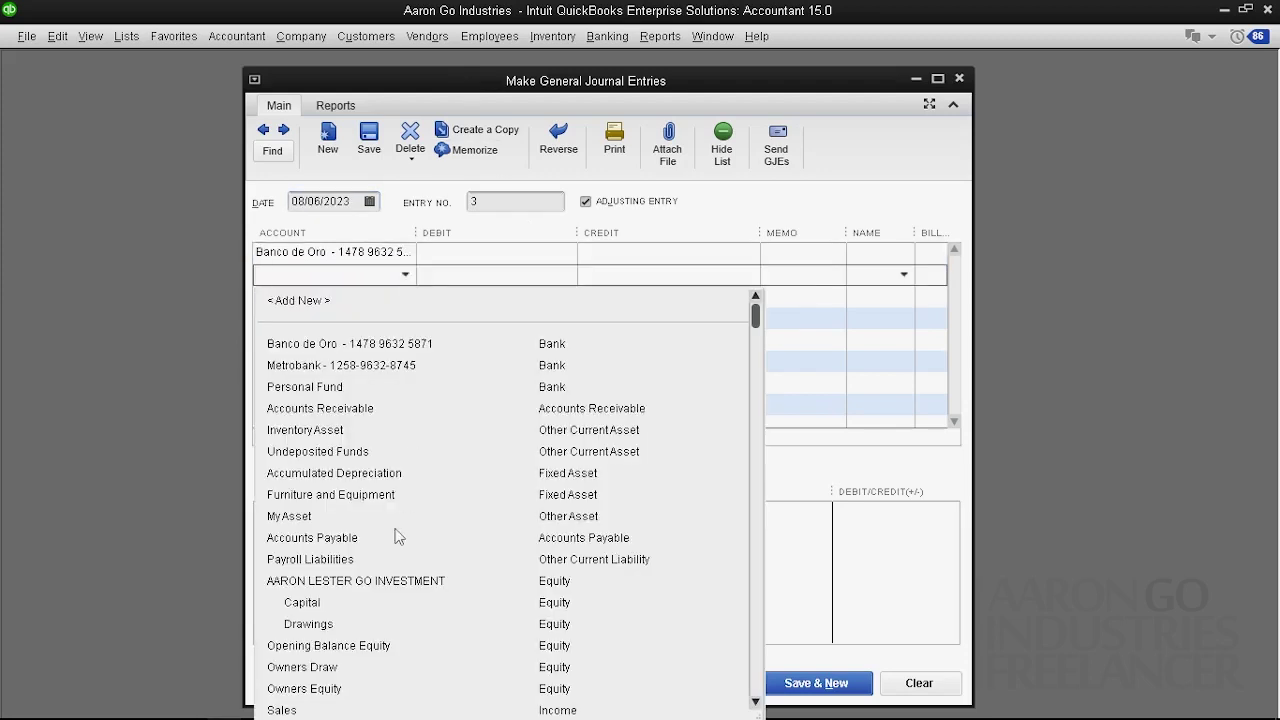
click(397, 537)
click(516, 254)
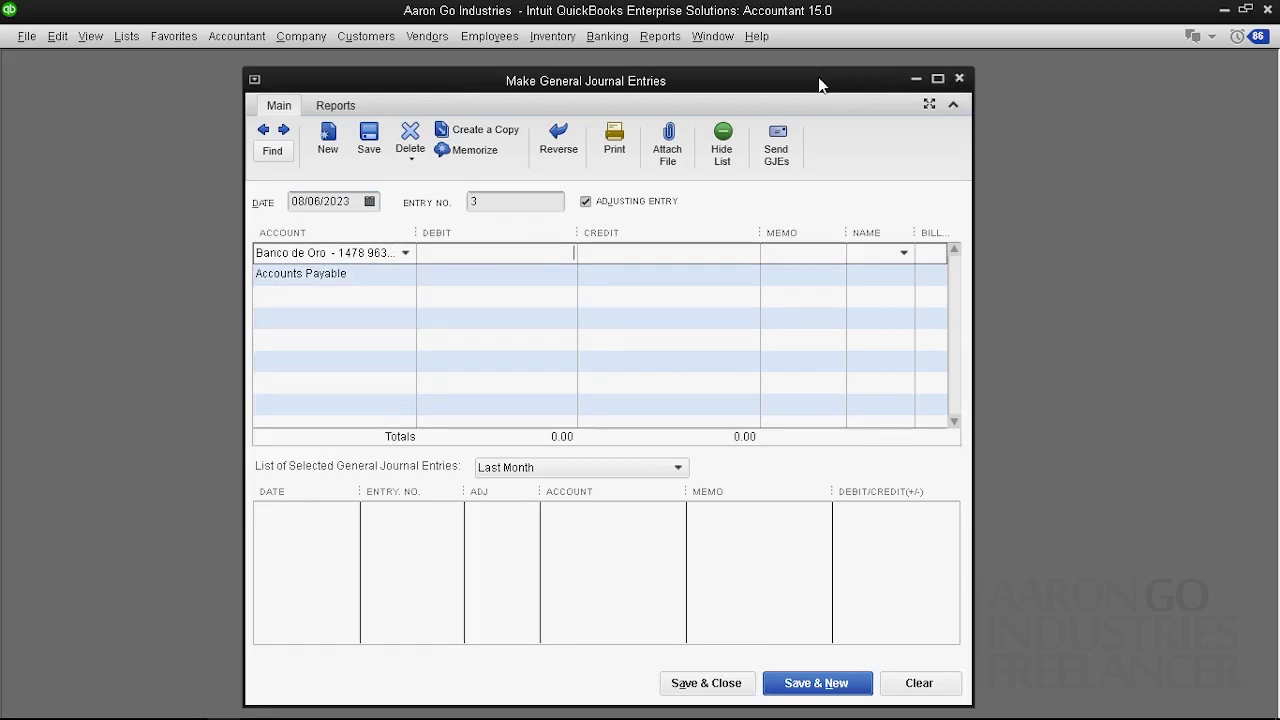
- Go through the empty account lines below and close the journal entry without recording it
click(384, 295)
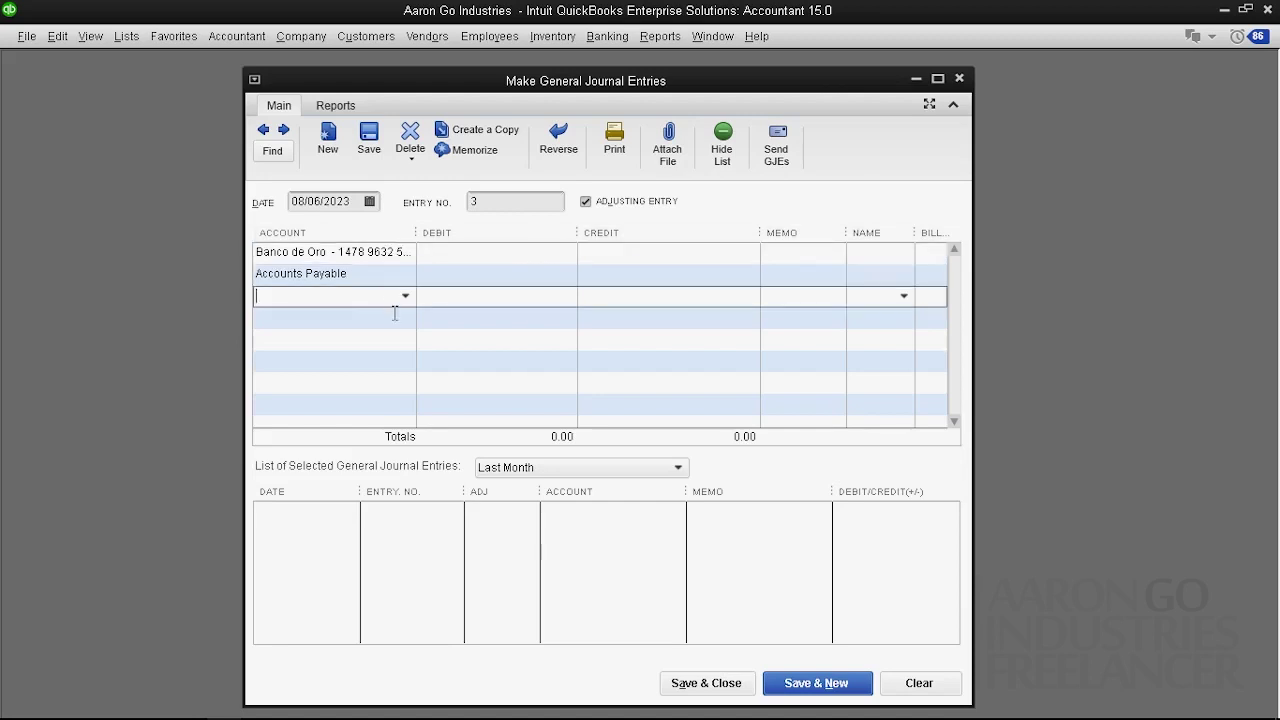
click(403, 318)
click(403, 340)
click(405, 360)
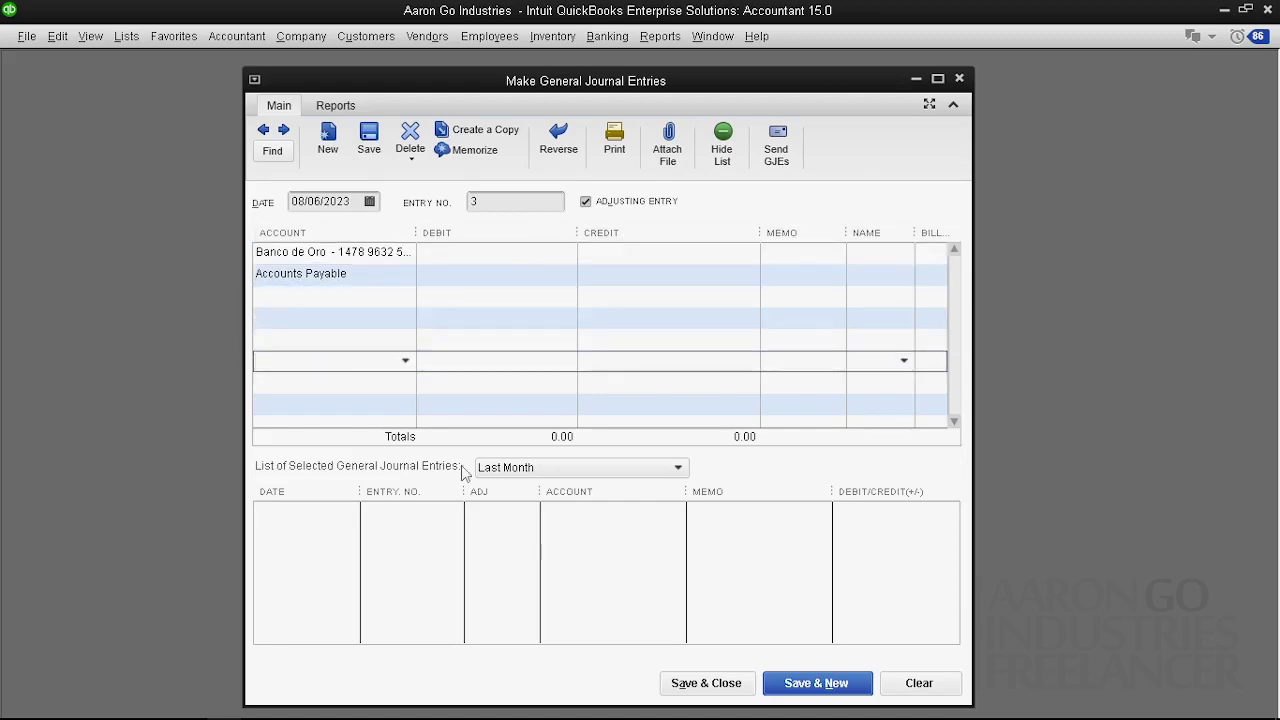
click(959, 78)
click(637, 243)
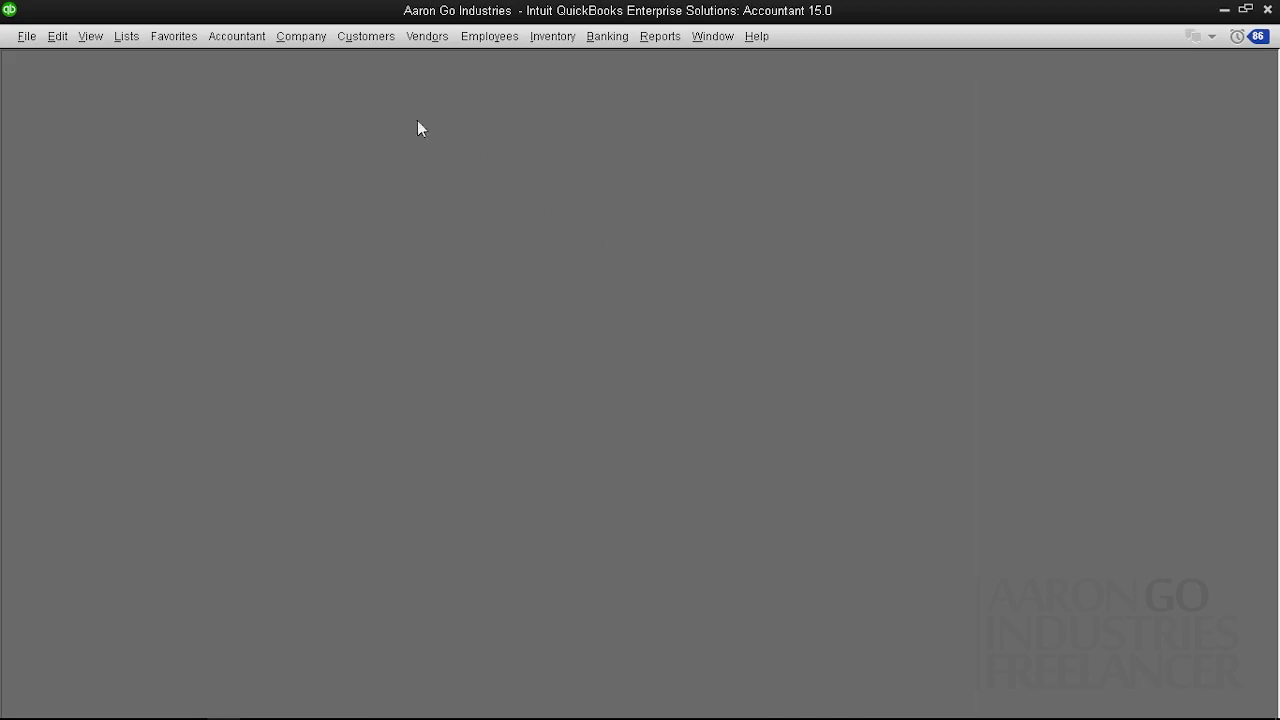
- Open the Home page and move its window toward the middle of the workspace
click(301, 36)
click(313, 62)
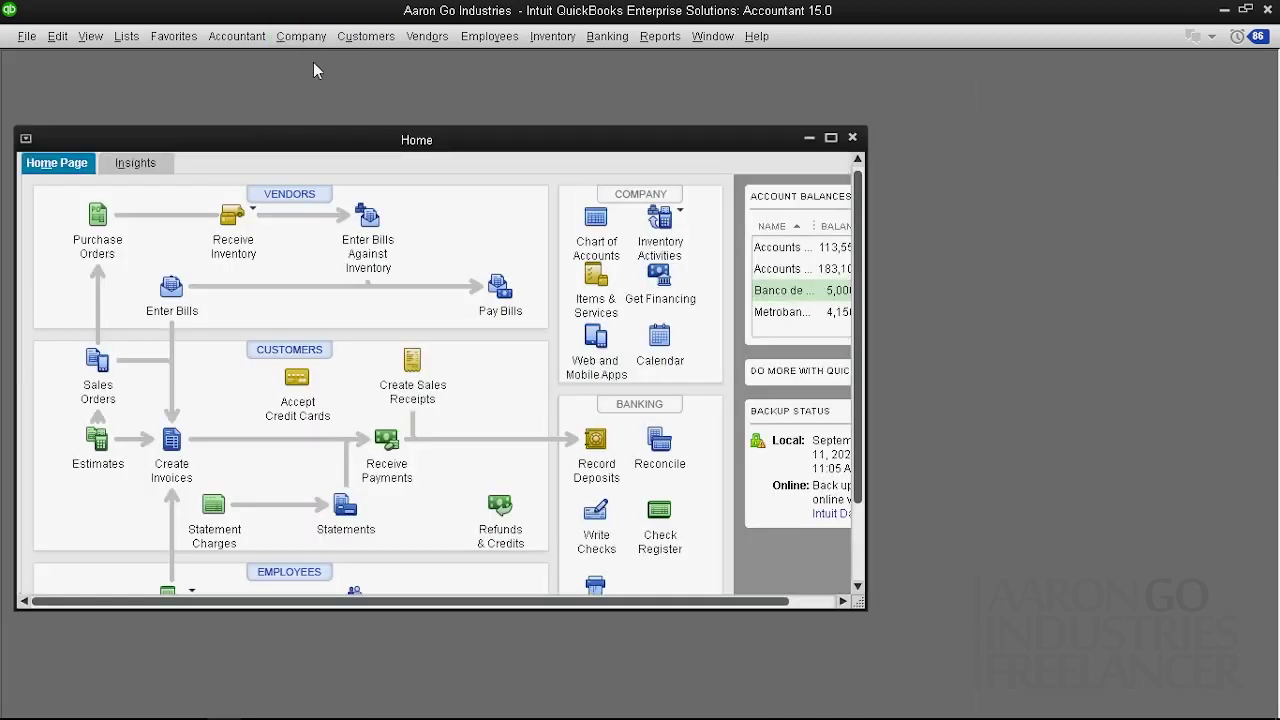
drag(424, 142, 608, 127)
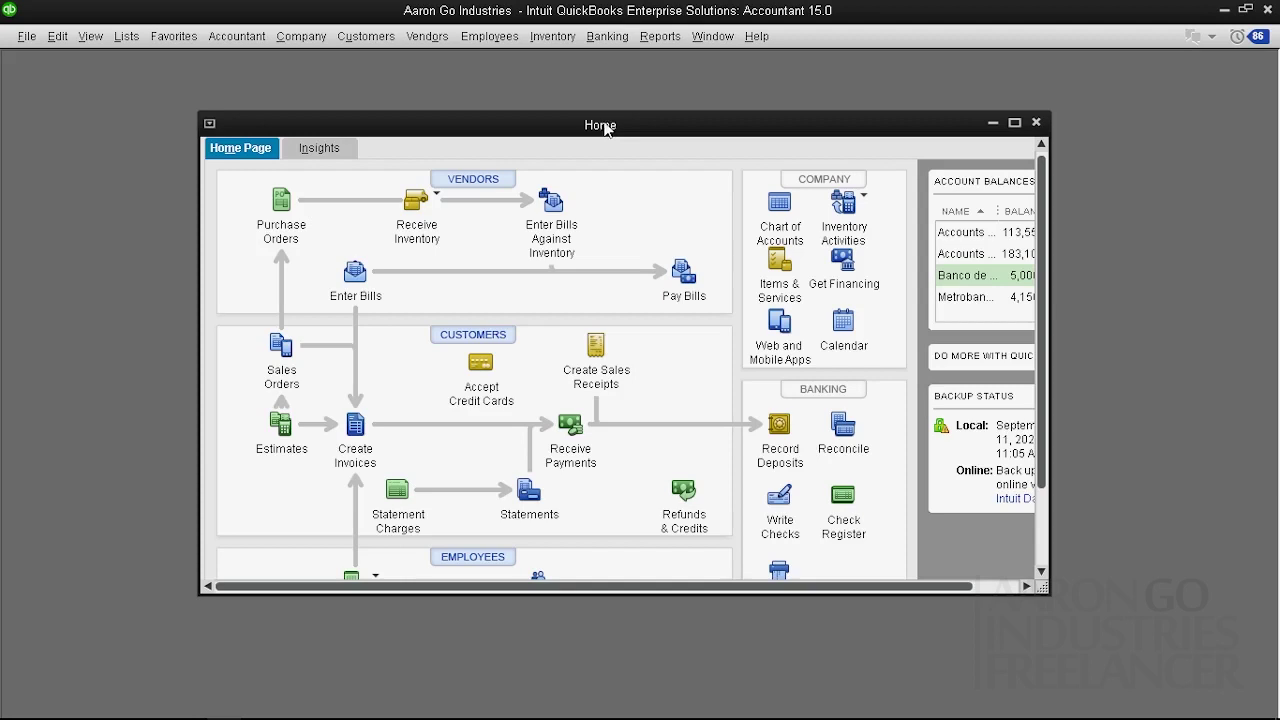
- Open the Chart of Accounts and bring up the register of the Banco de Oro bank account
click(126, 36)
click(130, 56)
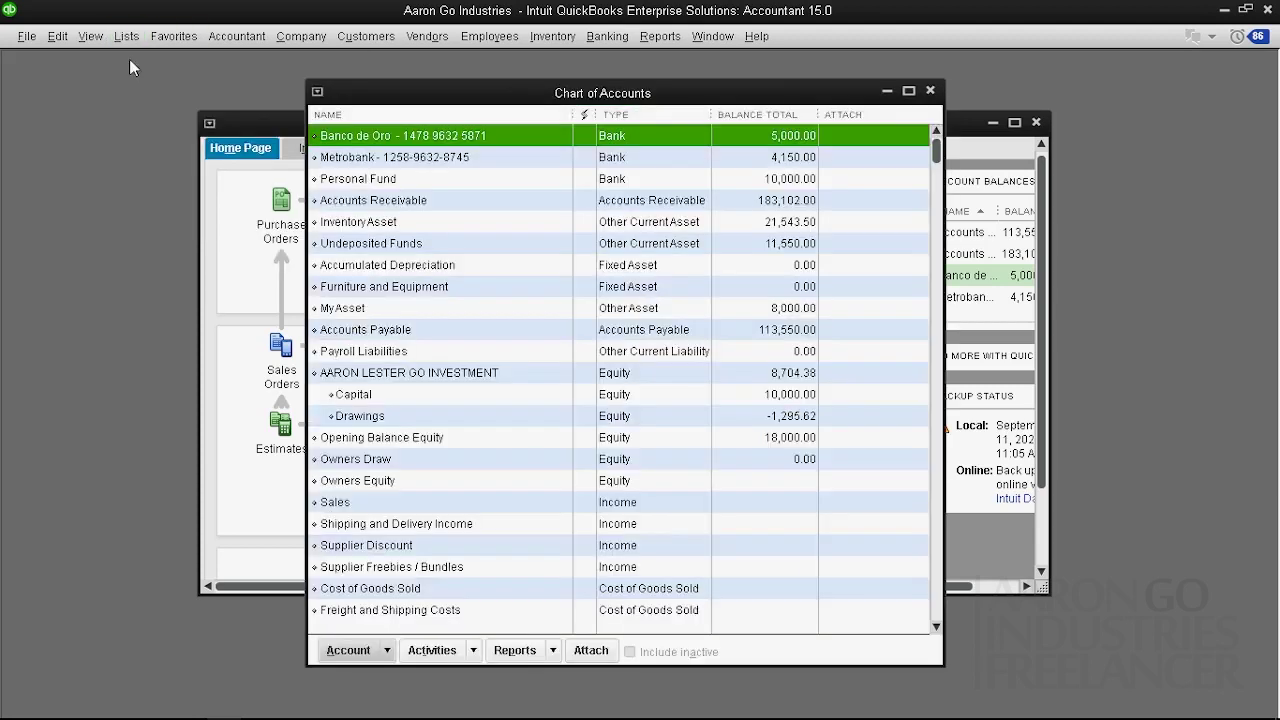
right_click(391, 139)
click(389, 135)
double_click(389, 135)
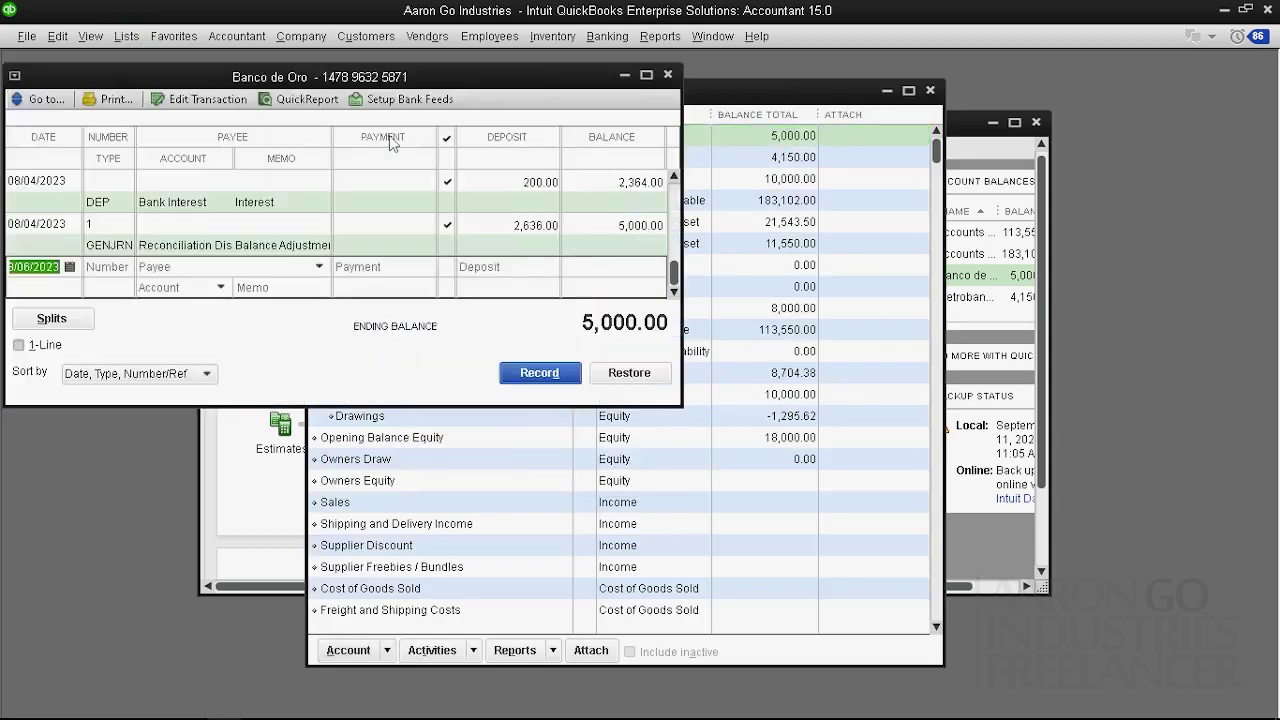
- Close the Chart of Accounts and Home page, and maximize the Banco de Oro register
click(930, 90)
click(930, 90)
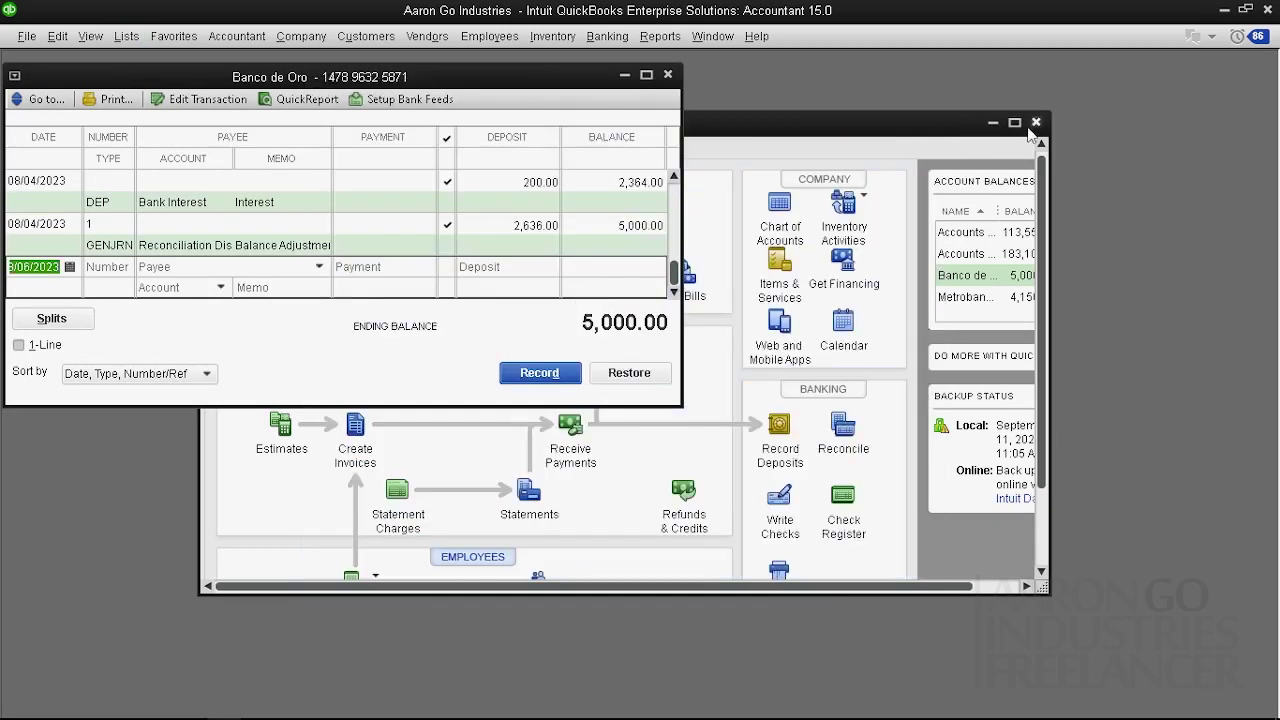
click(1036, 122)
drag(558, 86, 865, 123)
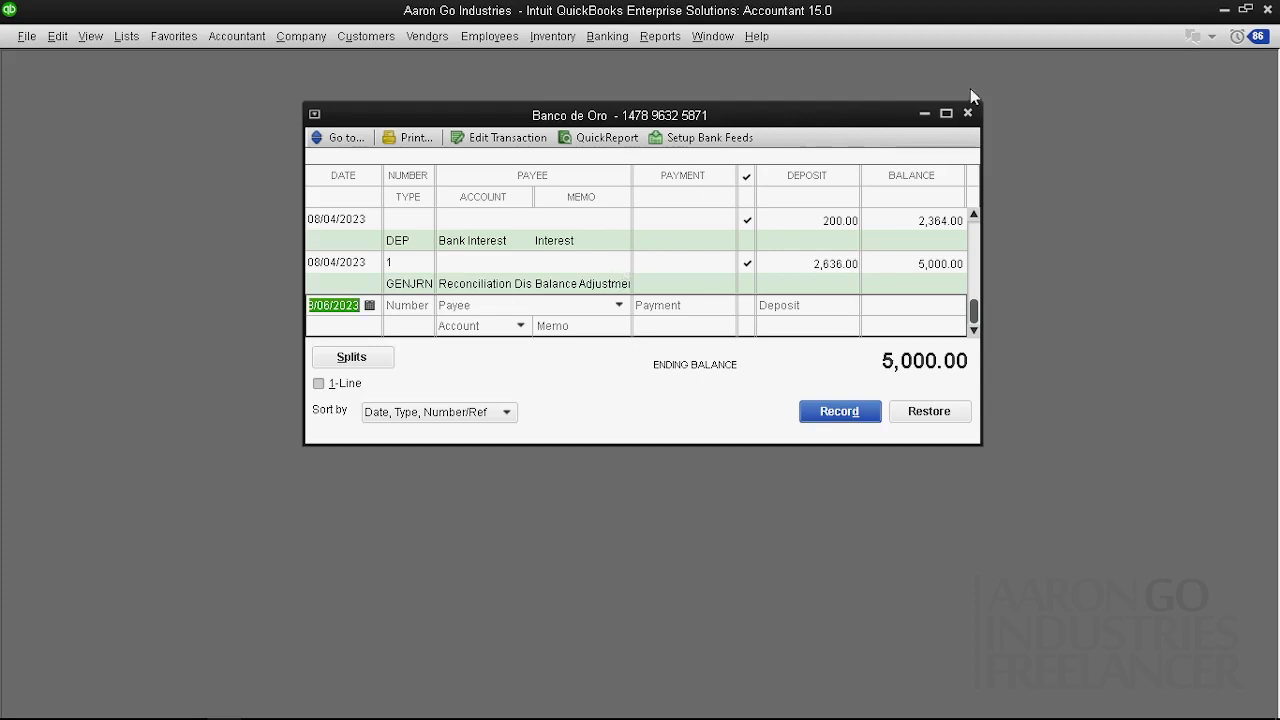
click(946, 115)
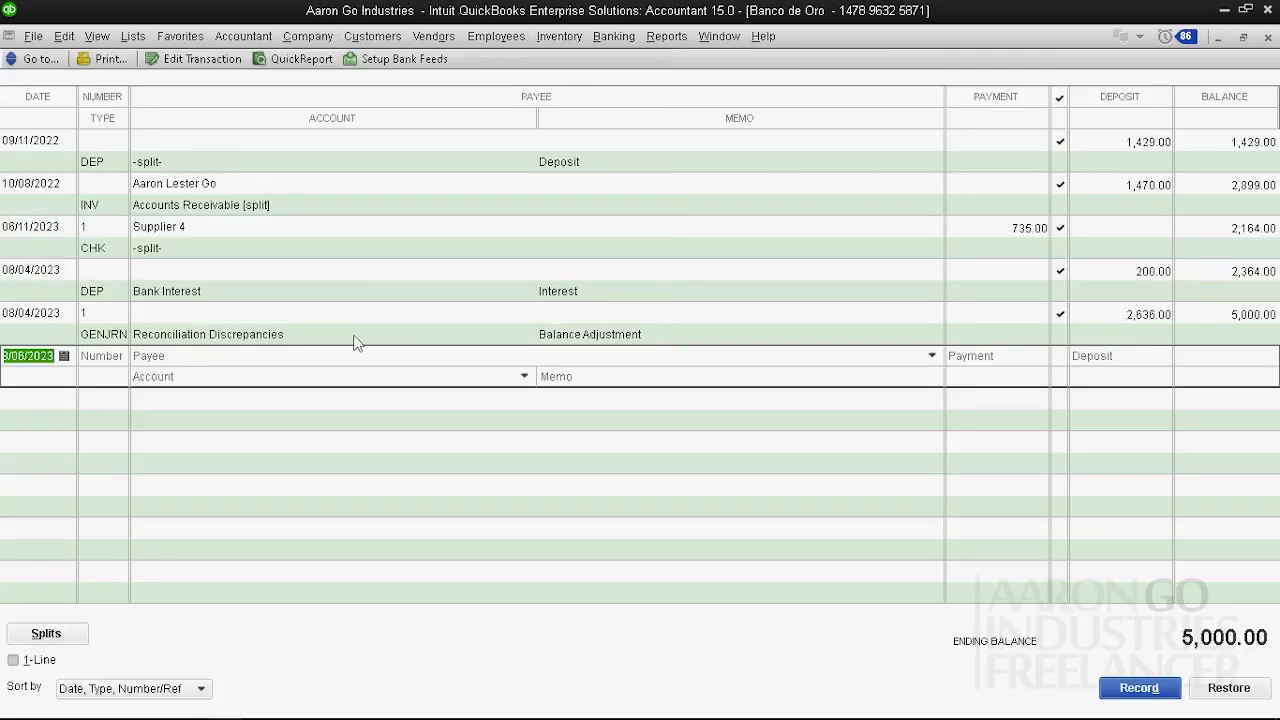
- Examine the account type of Reconciliation Discrepancies on the balance adjustment journal line, leaving the account choice as it is
click(270, 334)
click(243, 334)
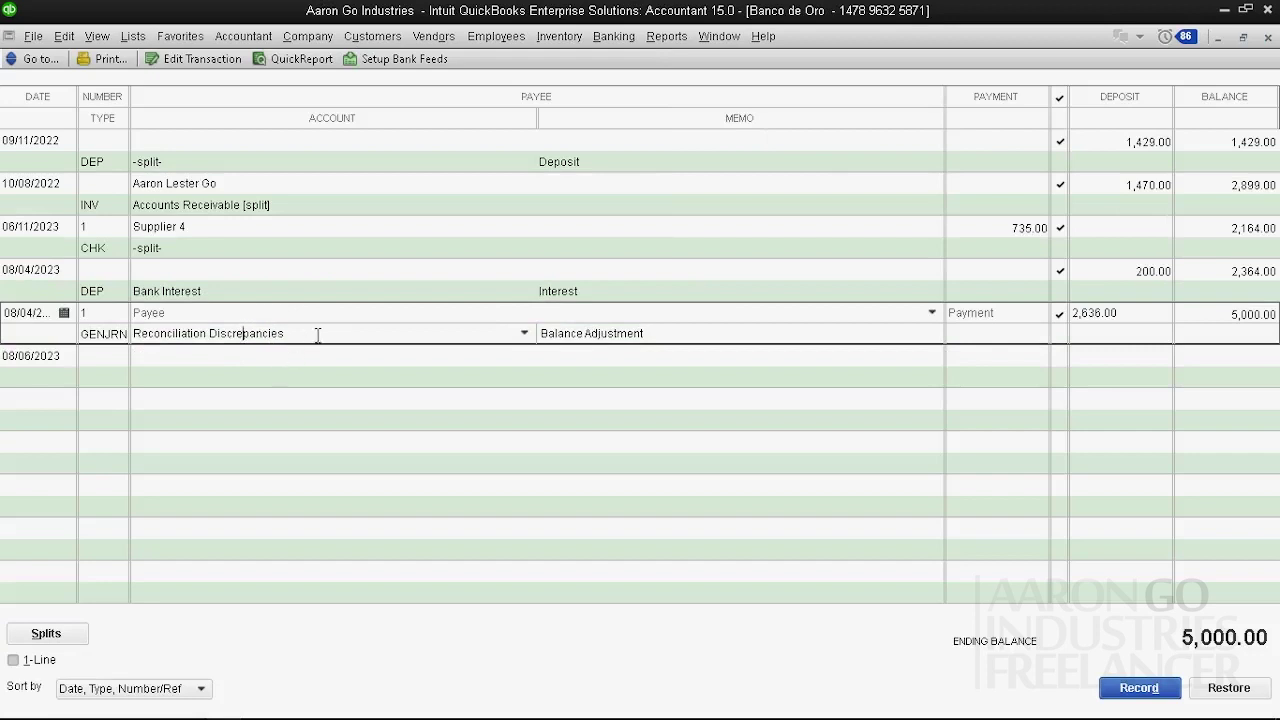
click(525, 335)
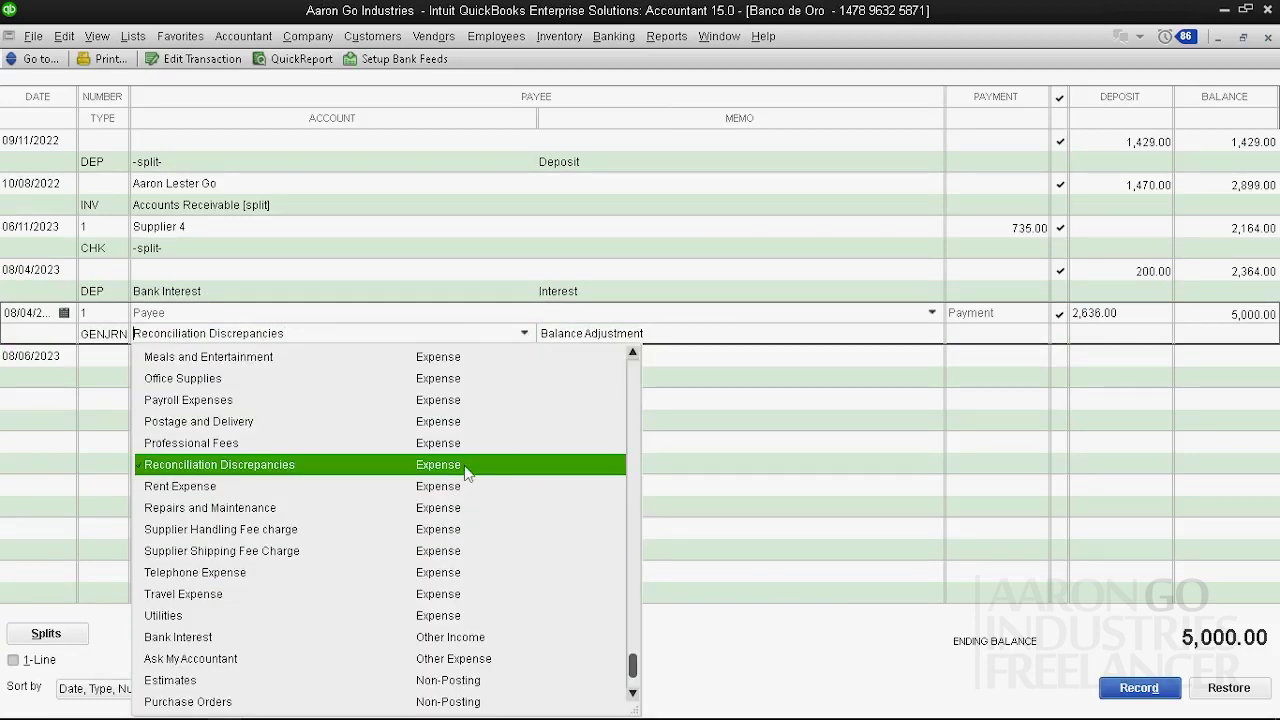
click(725, 416)
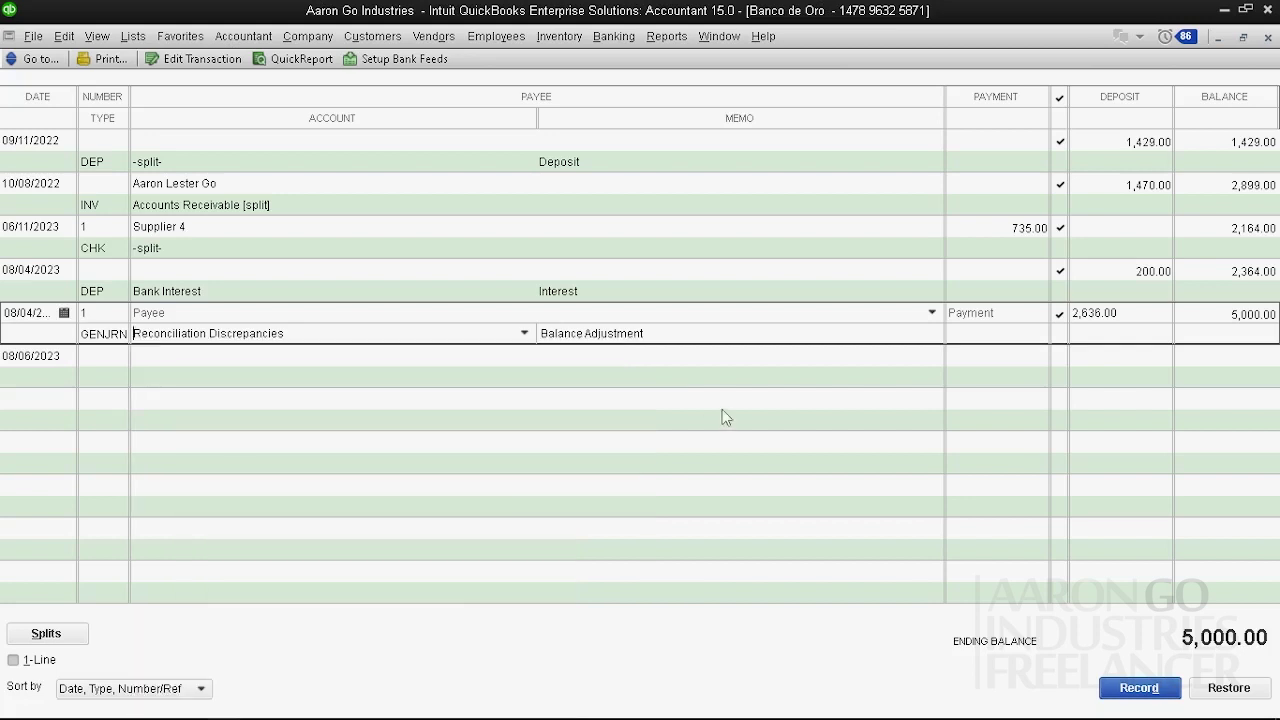
- Close the bank register and reopen the Chart of Accounts
click(1268, 37)
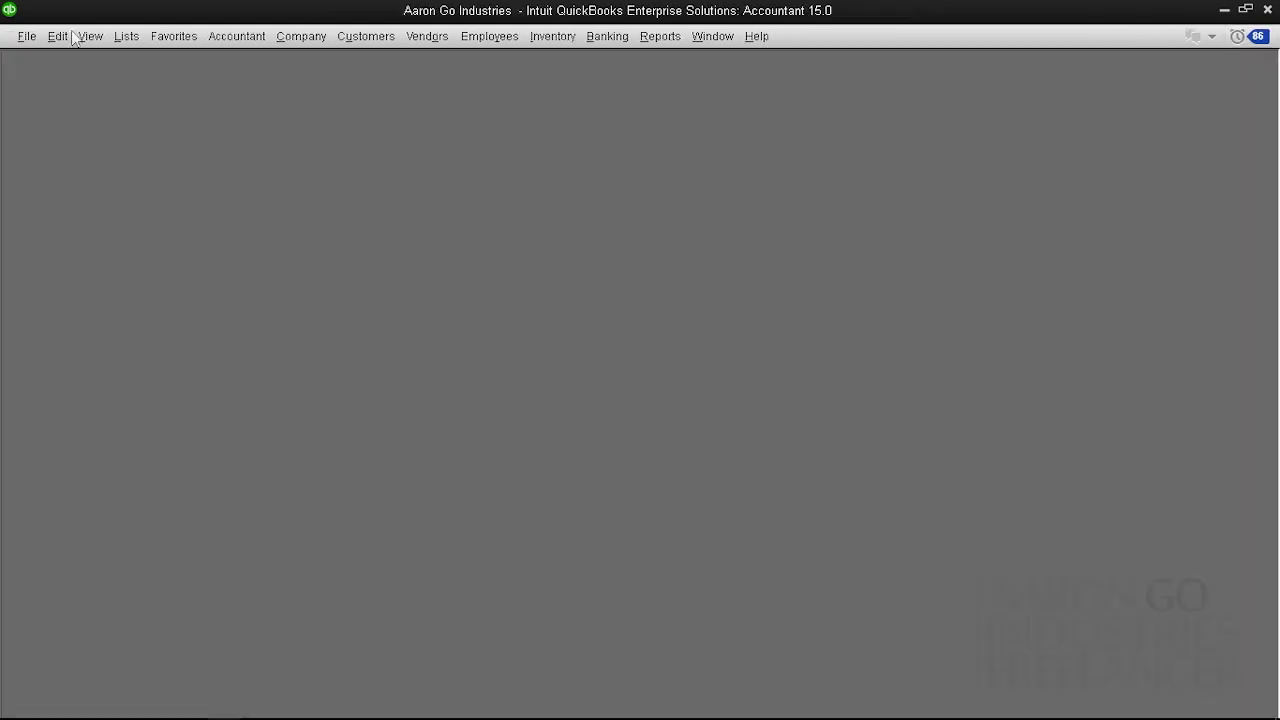
click(126, 36)
click(176, 58)
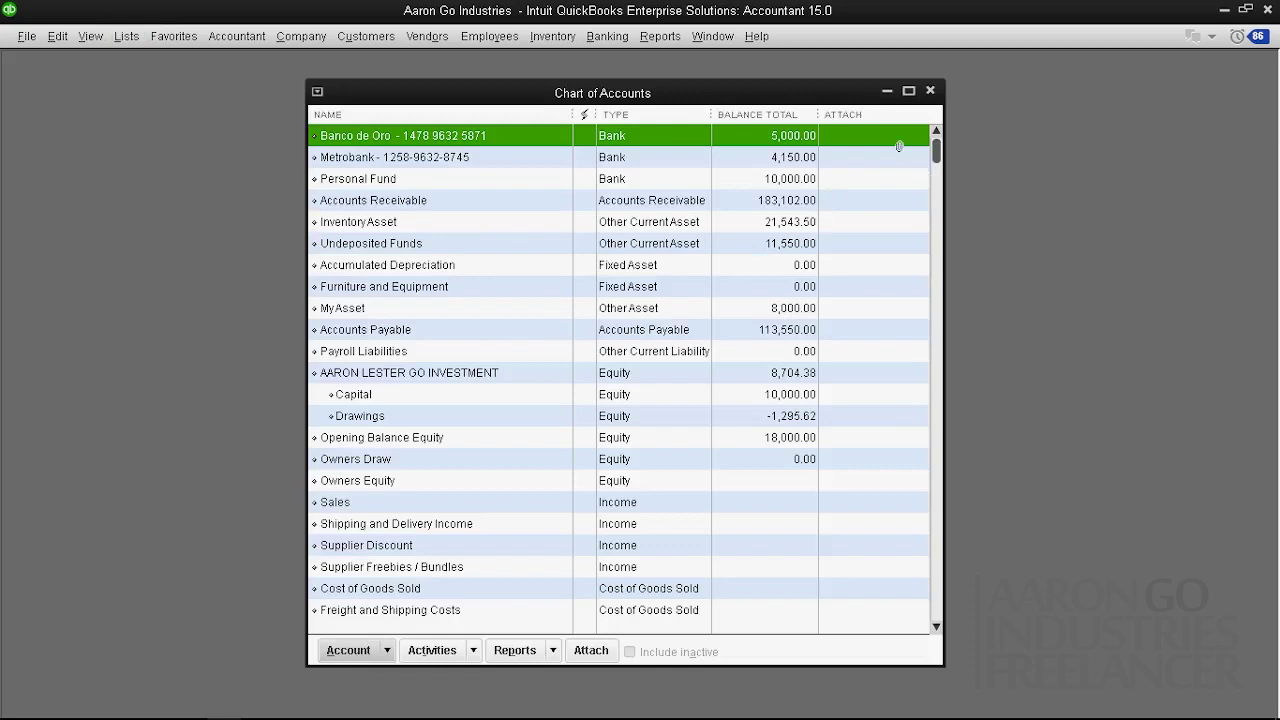
- Bring up the register of the My Asset account from the Chart of Accounts and maximize it
click(909, 91)
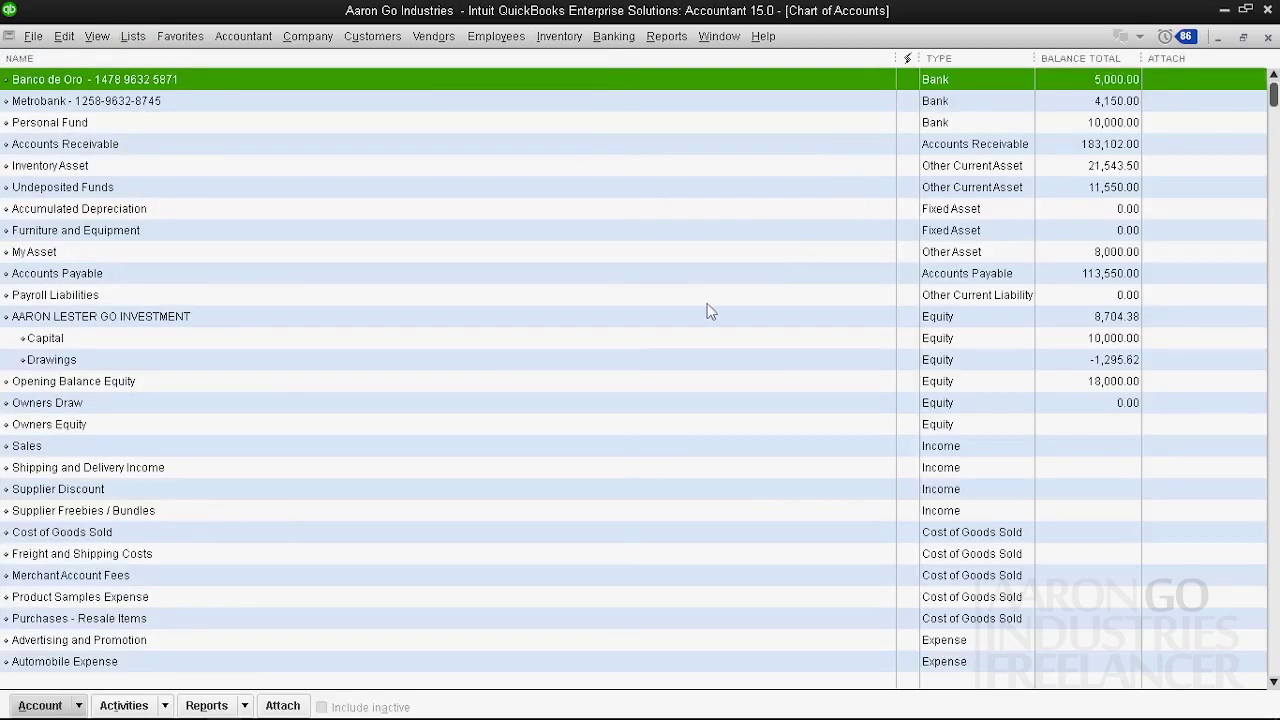
click(716, 420)
click(746, 254)
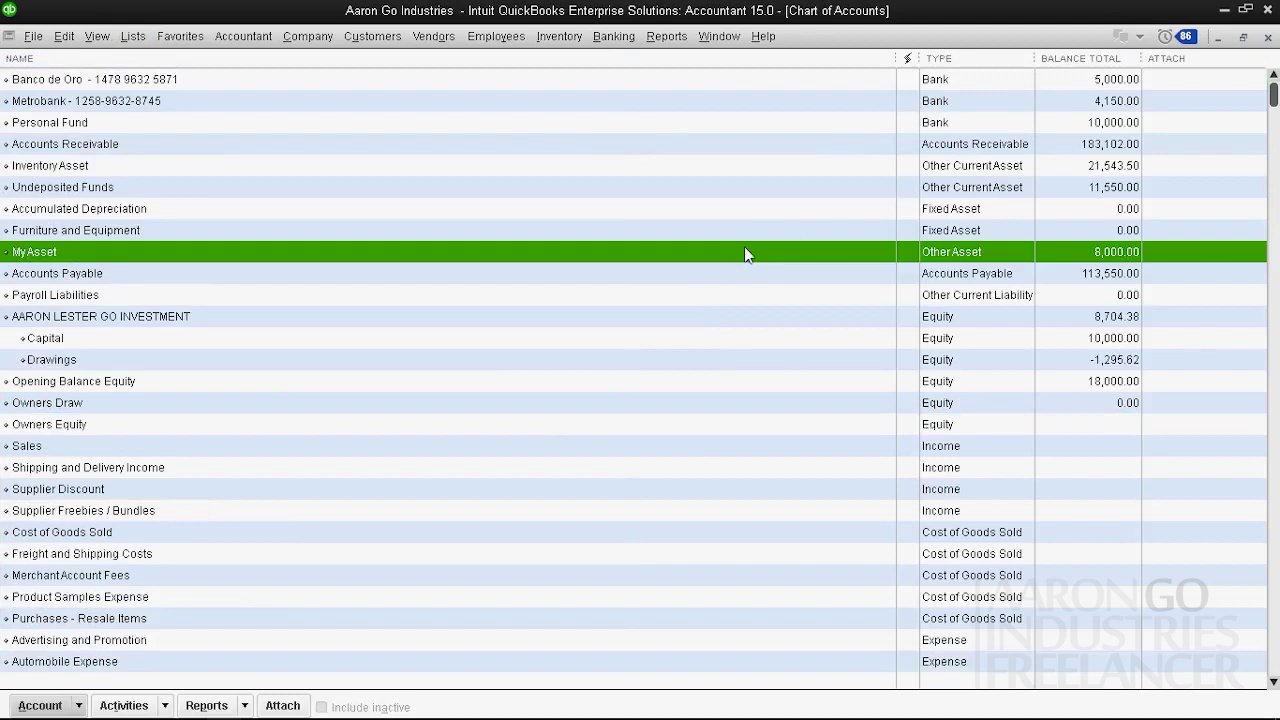
click(1243, 36)
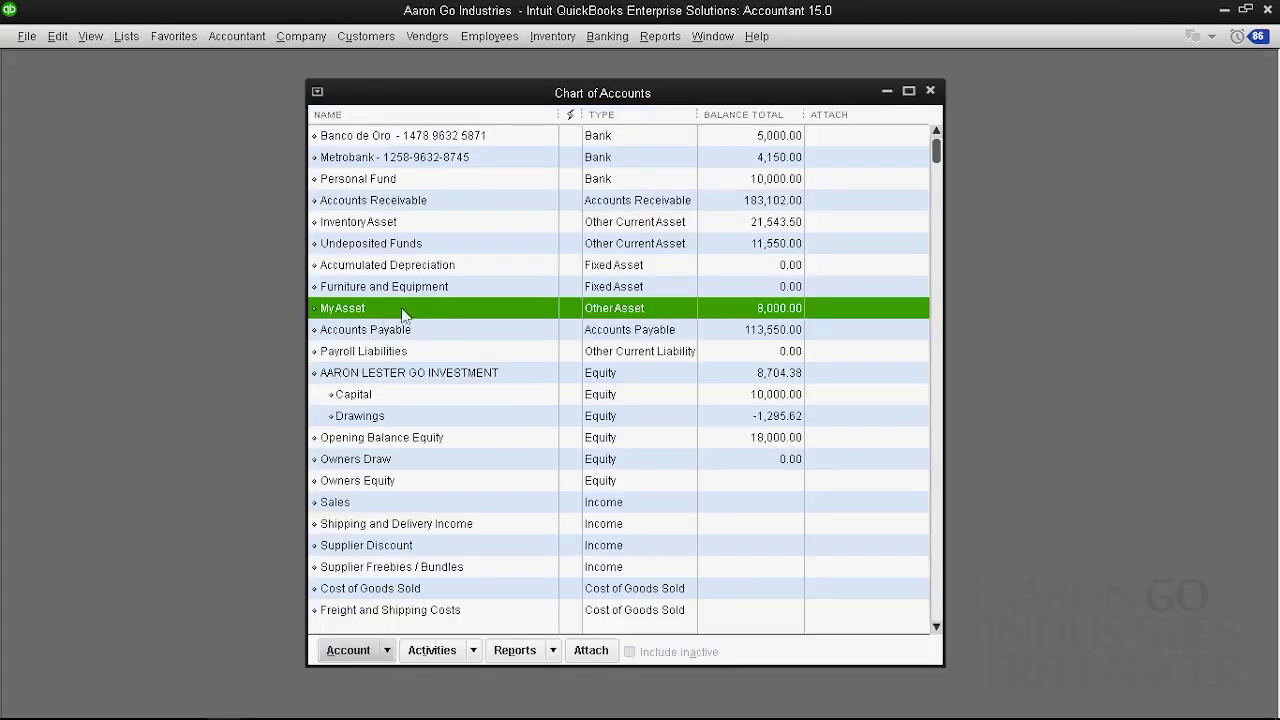
double_click(410, 312)
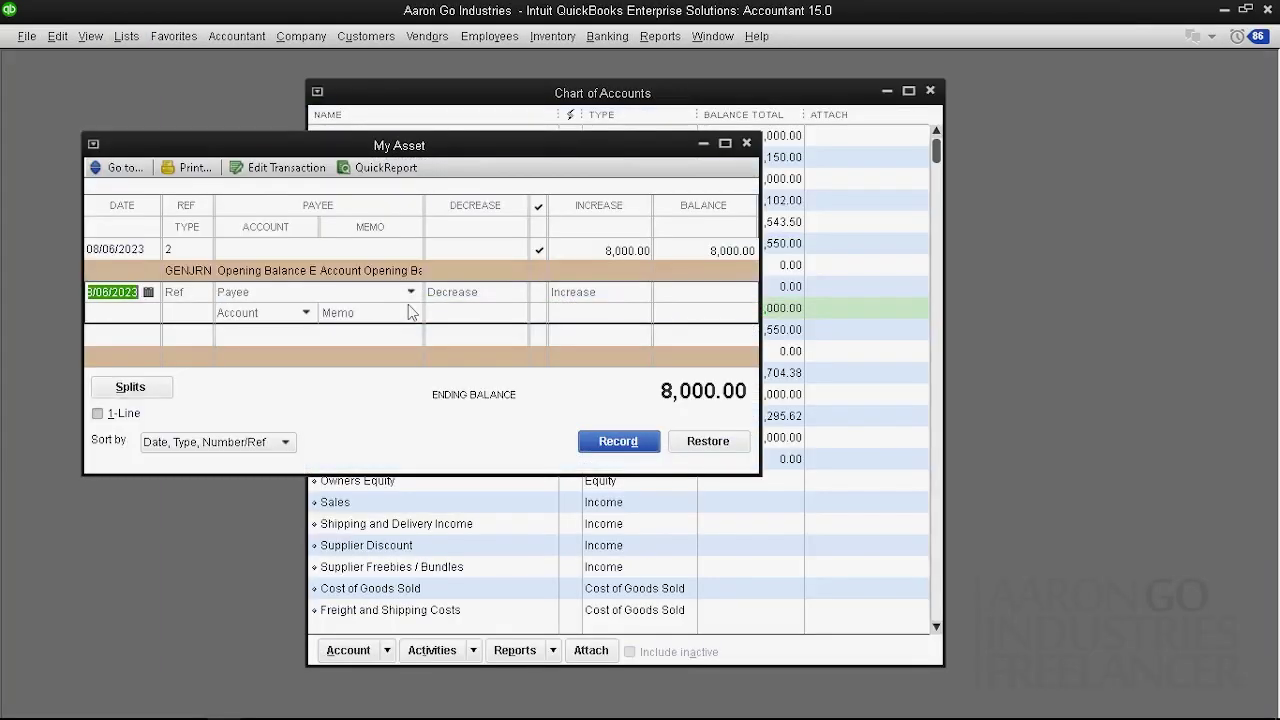
click(725, 145)
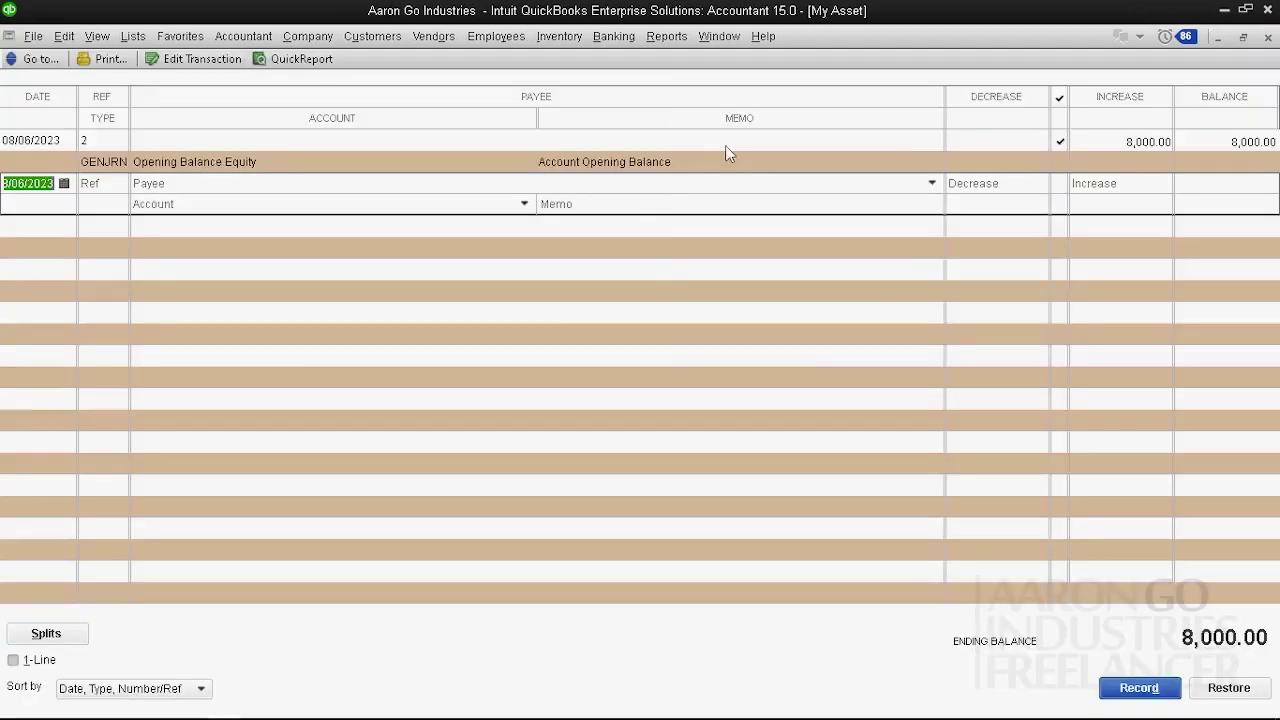
- Examine the account type of Opening Balance Equity on the My Asset opening balance entry, leaving the account choice as it is
click(455, 160)
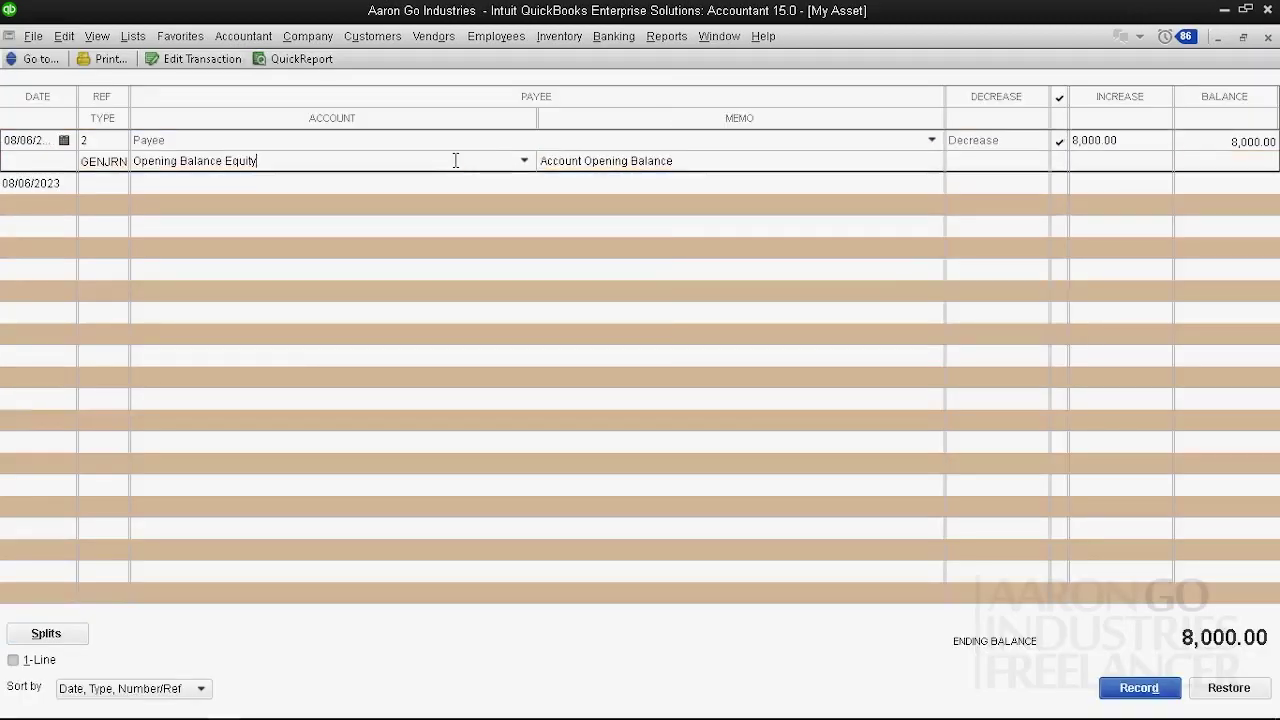
click(524, 161)
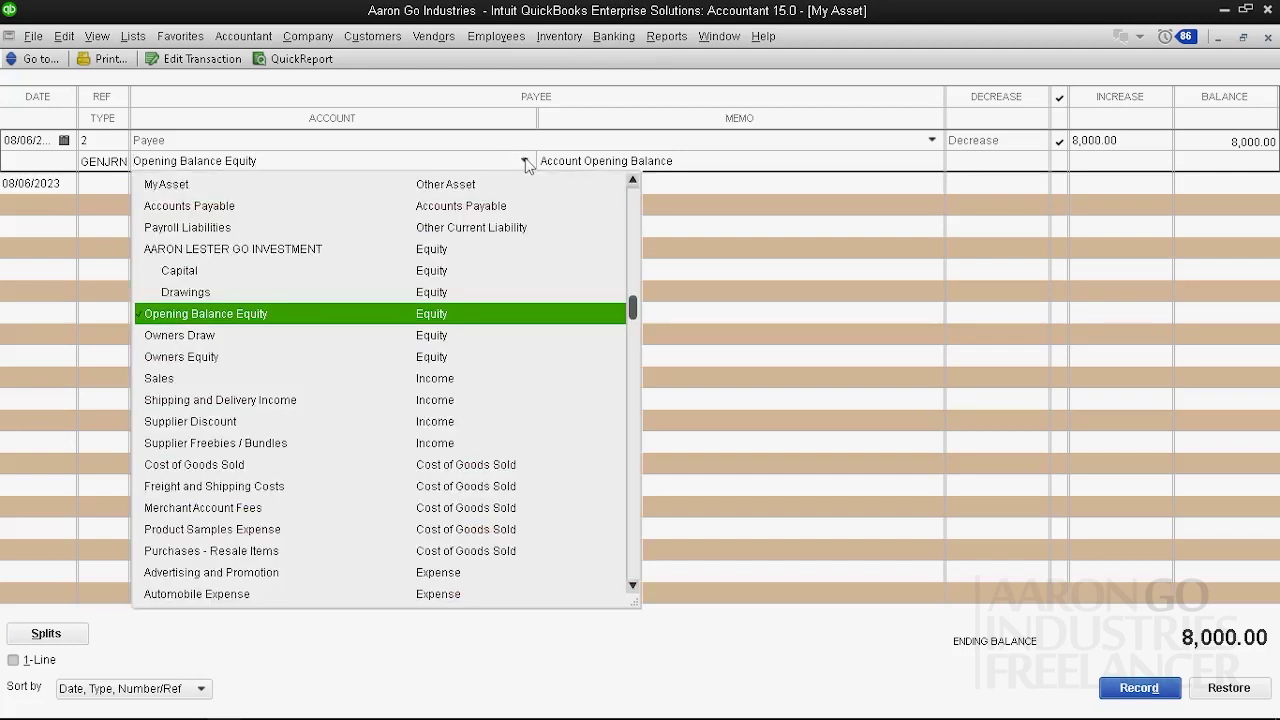
click(525, 162)
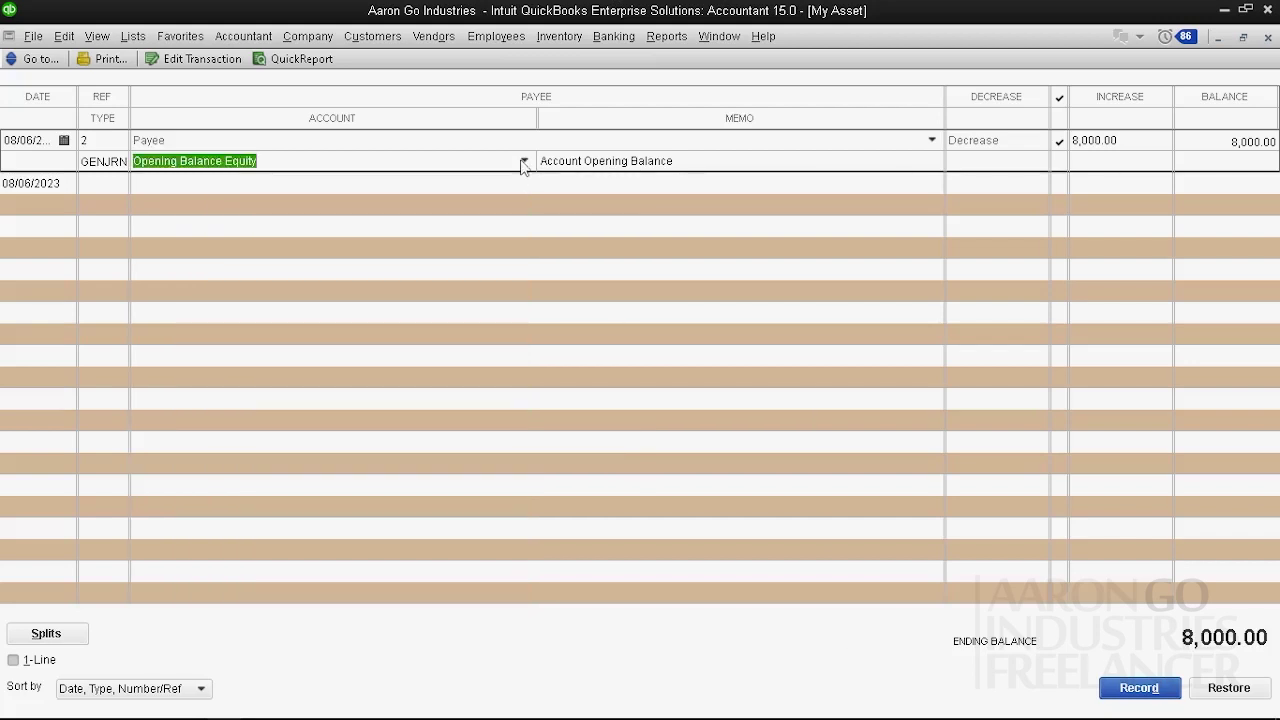
- Review the memo and account of the opening balance entry in the maximized My Asset register, then restore the register to a smaller window
click(1242, 38)
drag(628, 146, 780, 105)
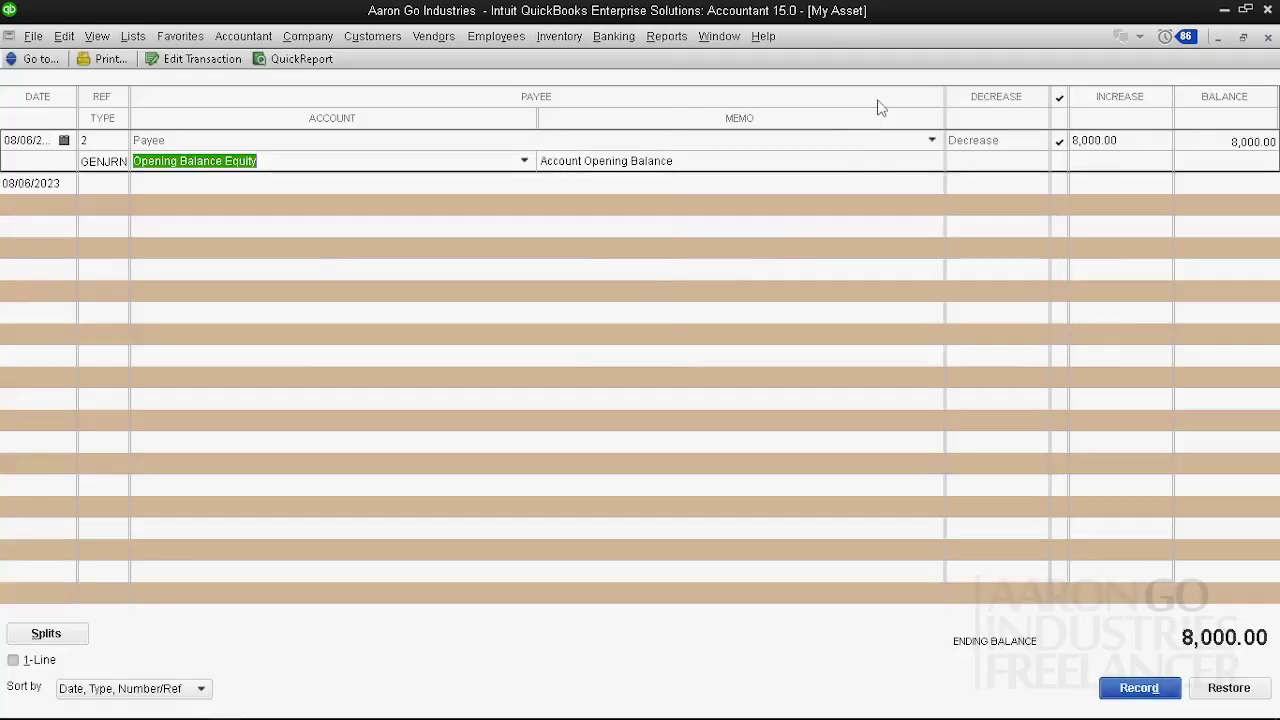
click(875, 102)
key(Tab)
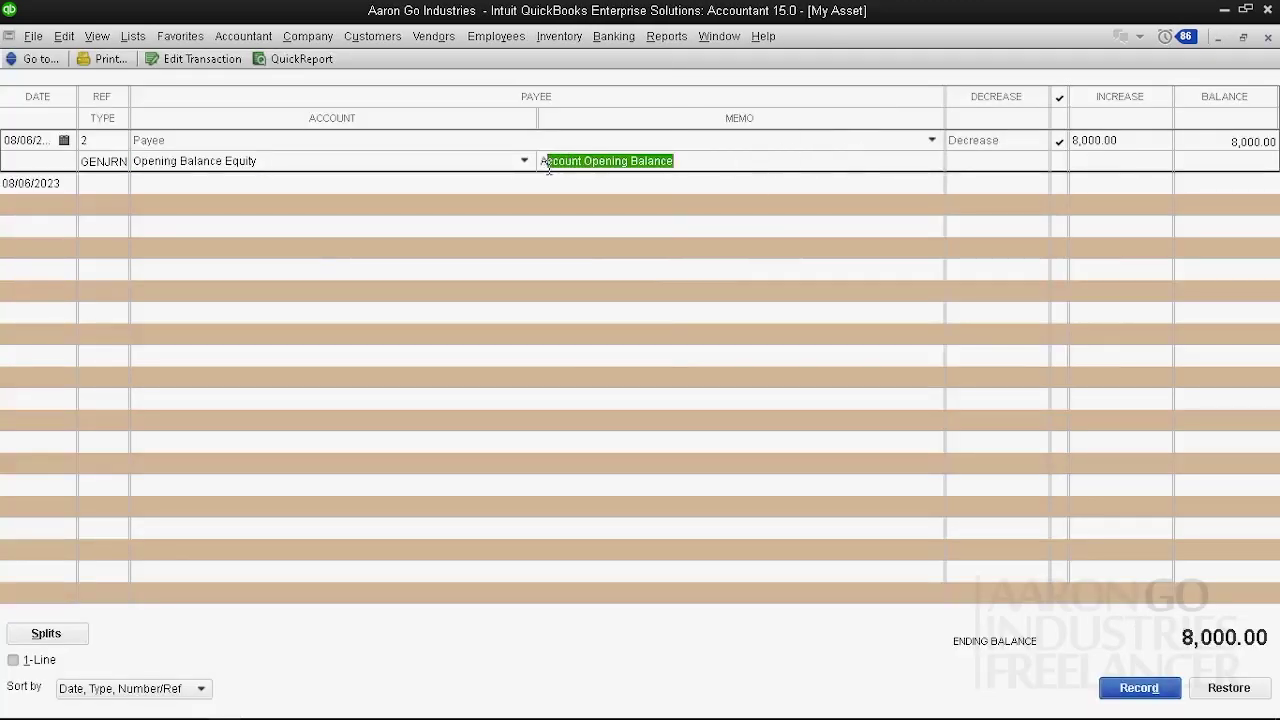
key(Return)
click(495, 161)
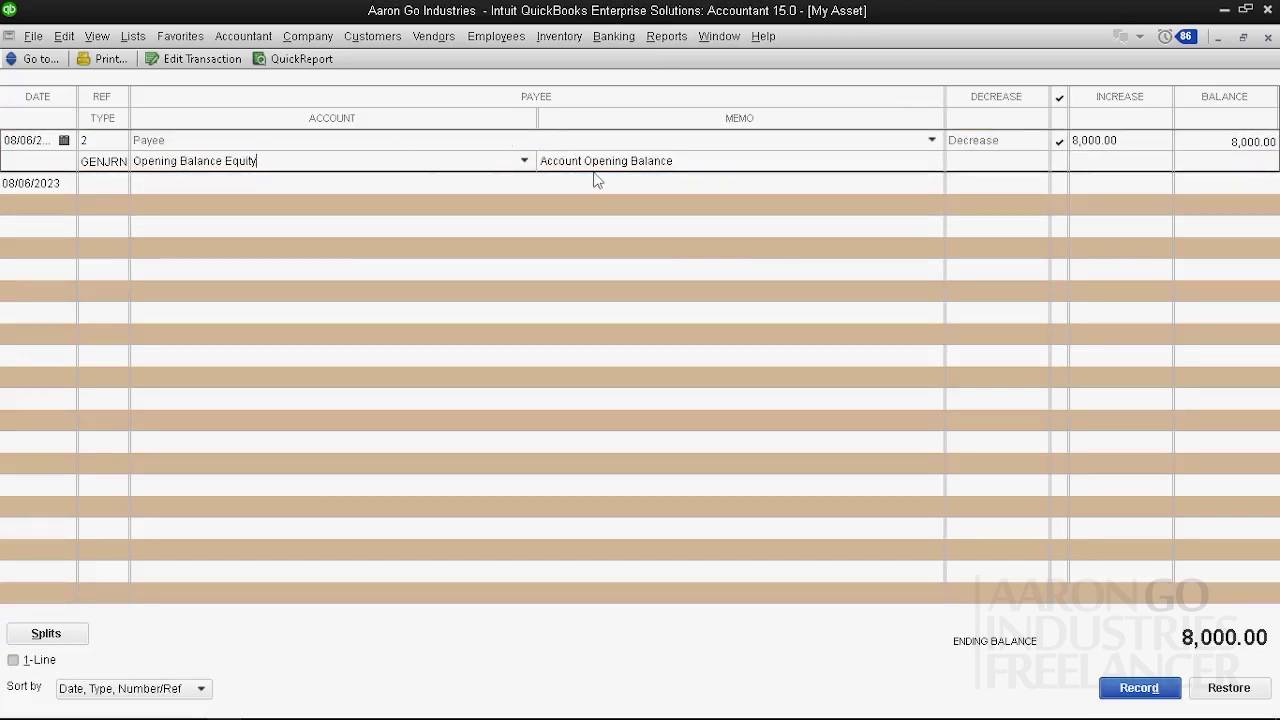
click(1243, 37)
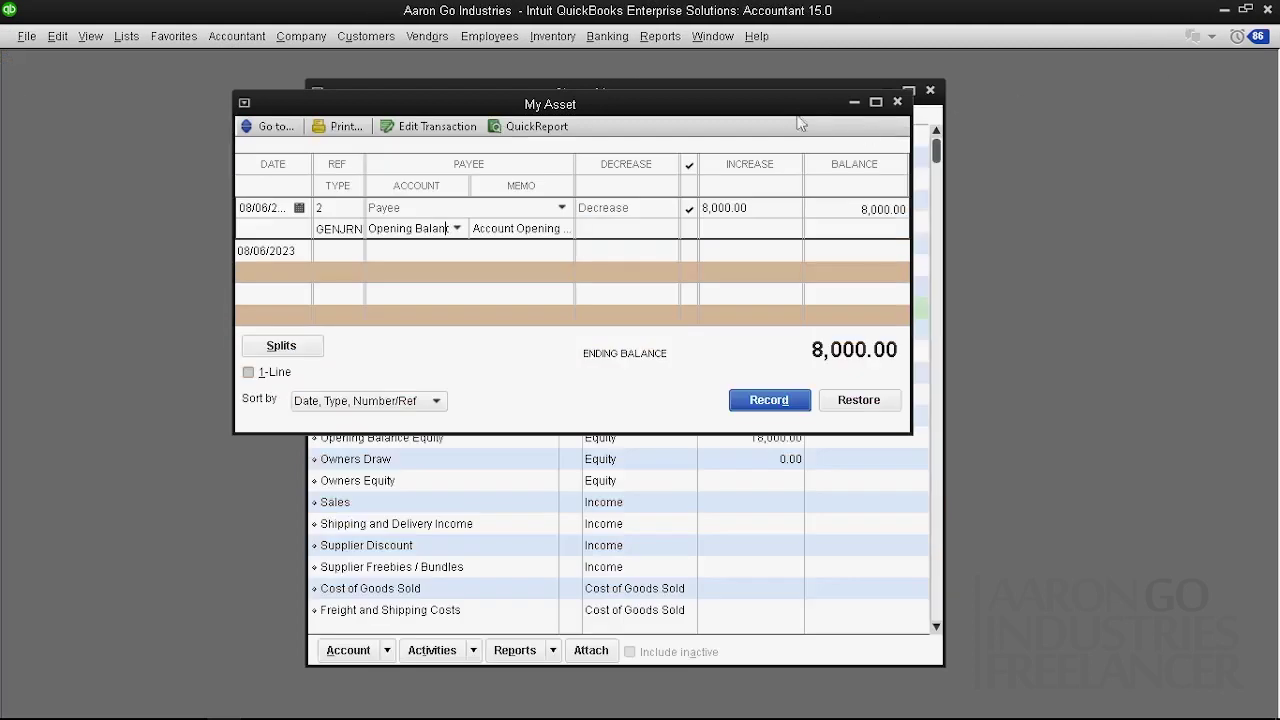